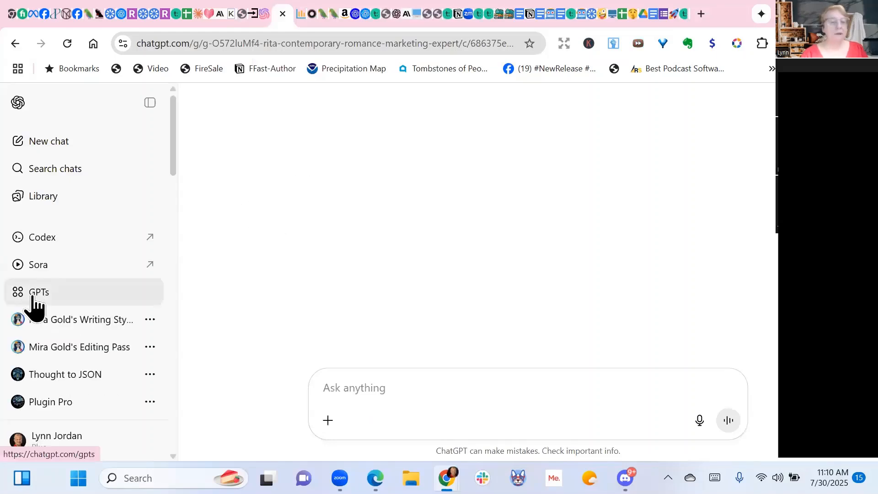
Find StorycraftingGPT - Generate full novel outlines among the recently used GPTs and start a chat with it.
left_click(32, 297)
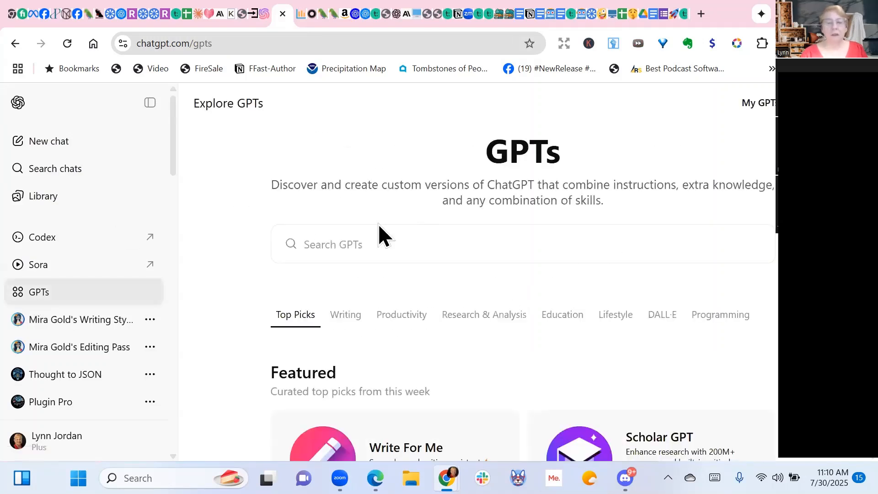
left_click(395, 243)
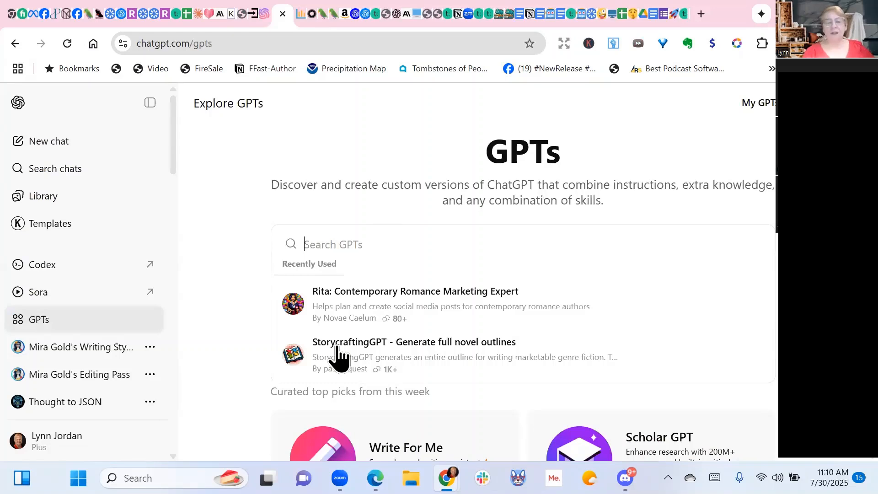
left_click(411, 350)
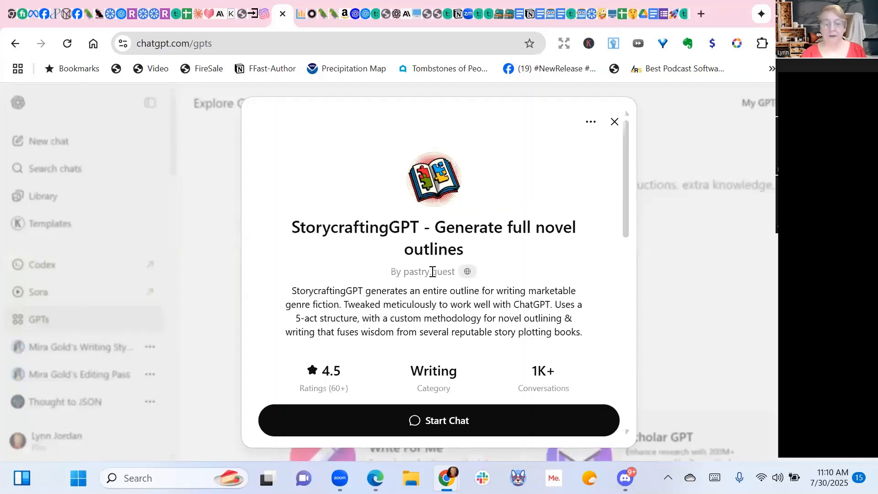
scroll(435, 275, "down", 3)
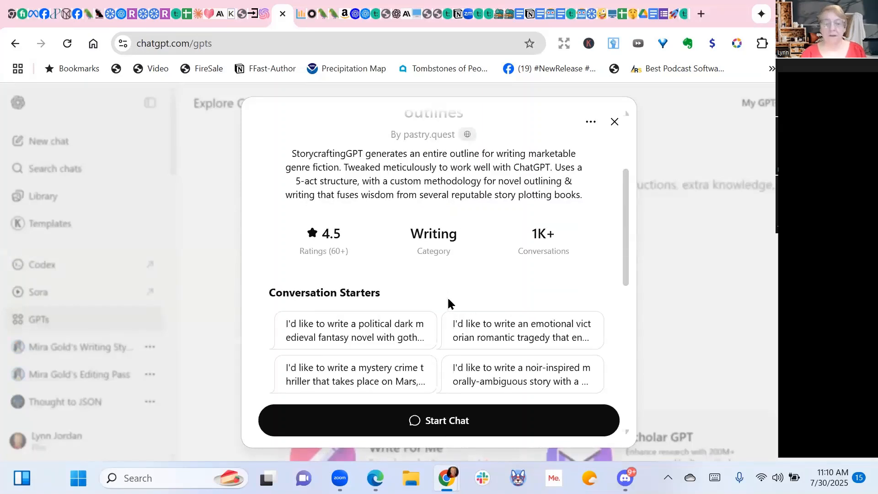
left_click(433, 420)
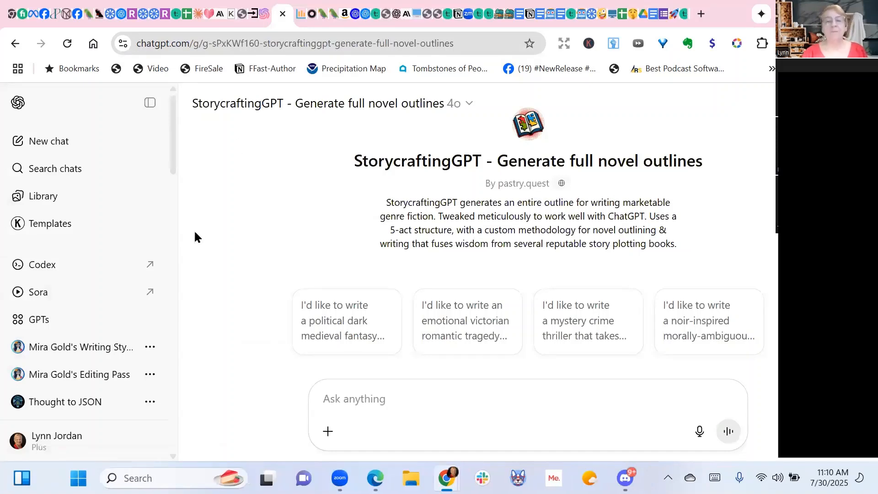
Switch the StorycraftingGPT chat's model to o3.
left_click(470, 110)
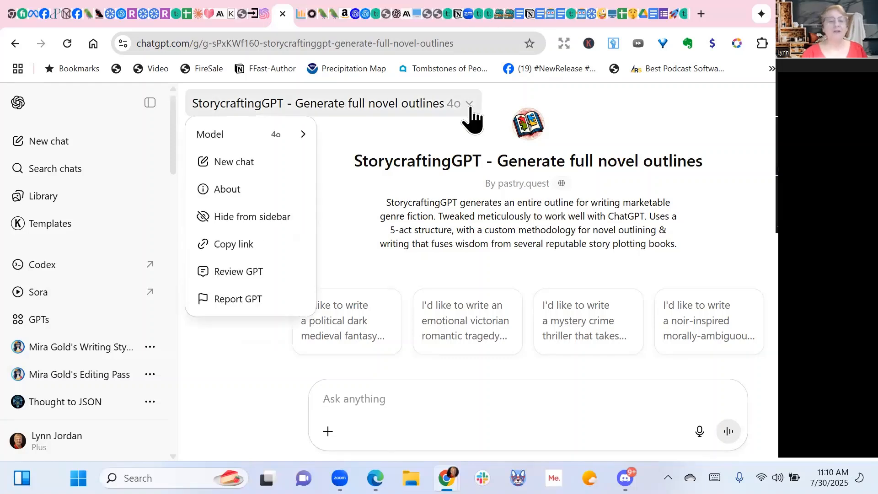
mouse_move(290, 130)
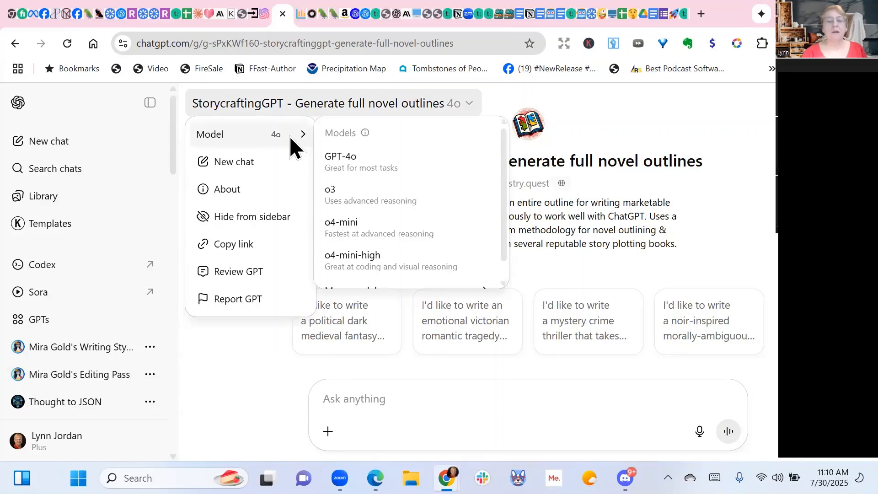
left_click(352, 199)
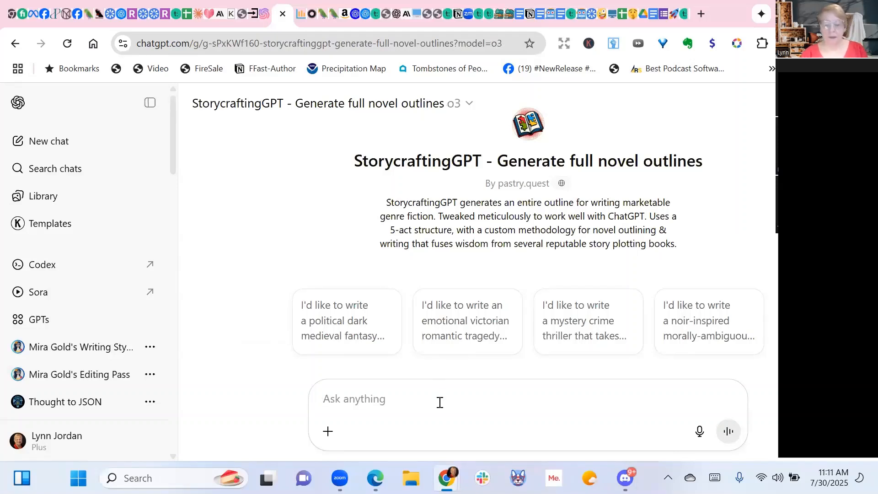
Ask StorycraftingGPT for 5 story premises, starting the request with "Give me 5 premises for".
type("Give me 5")
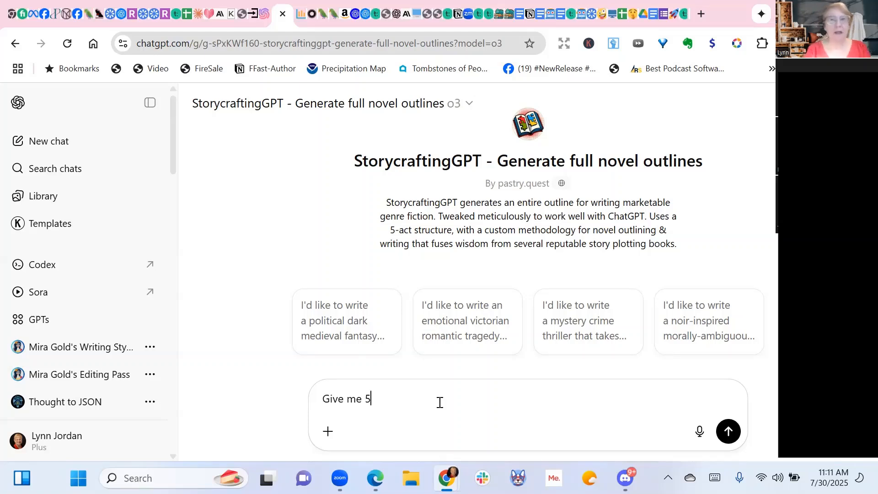
type(" premises")
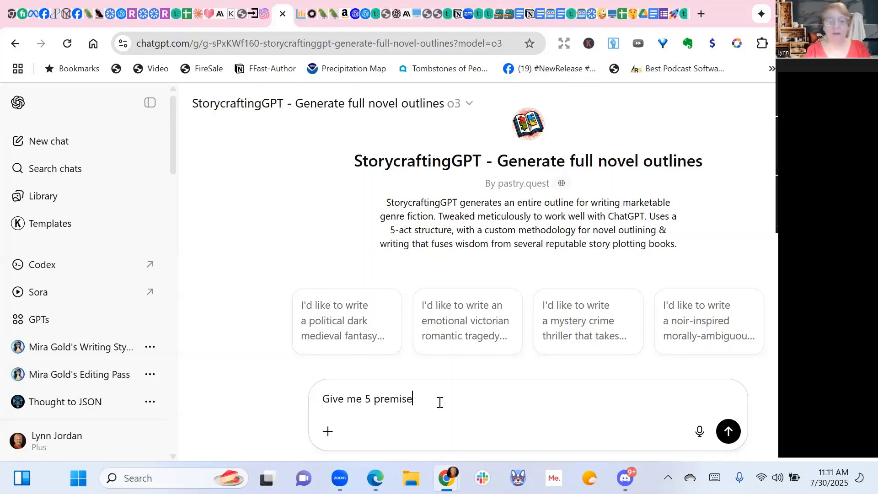
type(" for")
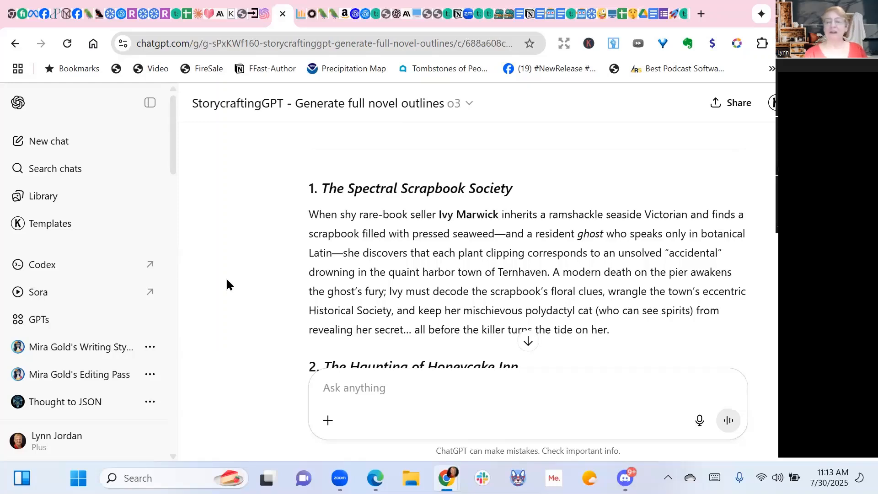
Read through the five generated story premises and compare their plots.
scroll(229, 284, "down", 3)
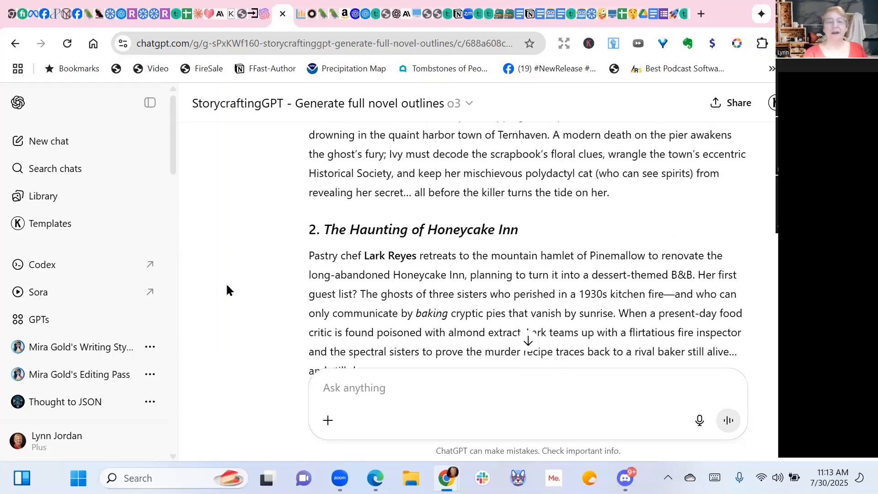
scroll(228, 289, "down", 2)
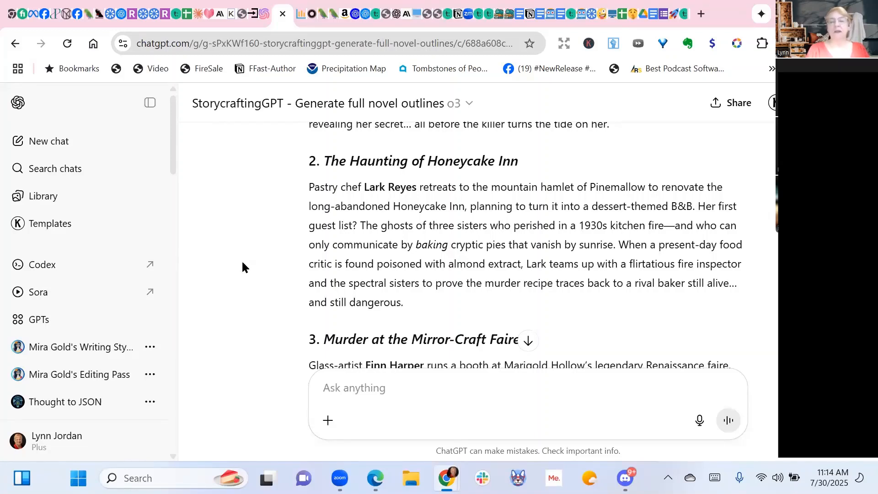
scroll(229, 287, "down", 3)
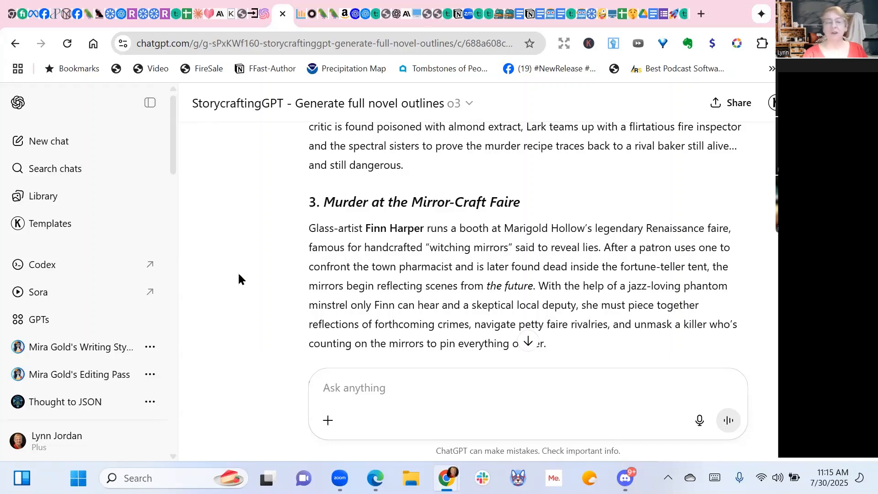
scroll(238, 278, "down", 3)
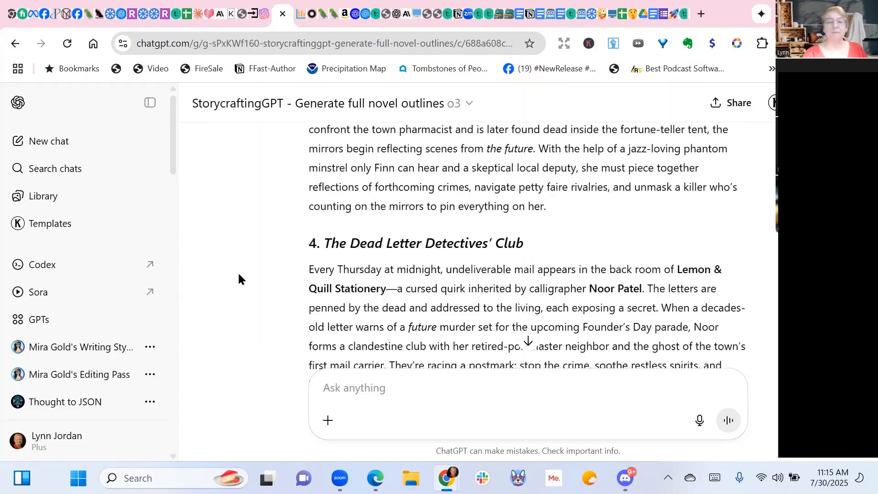
scroll(238, 279, "down", 2)
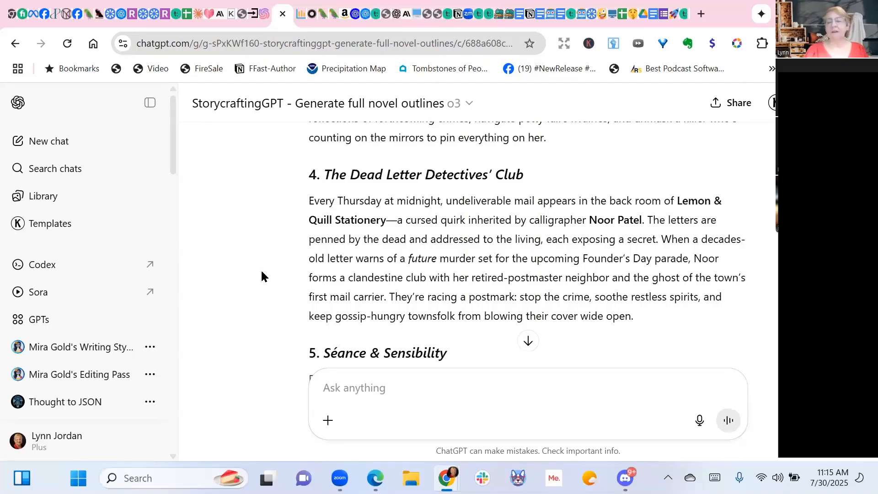
scroll(264, 259, "down", 3)
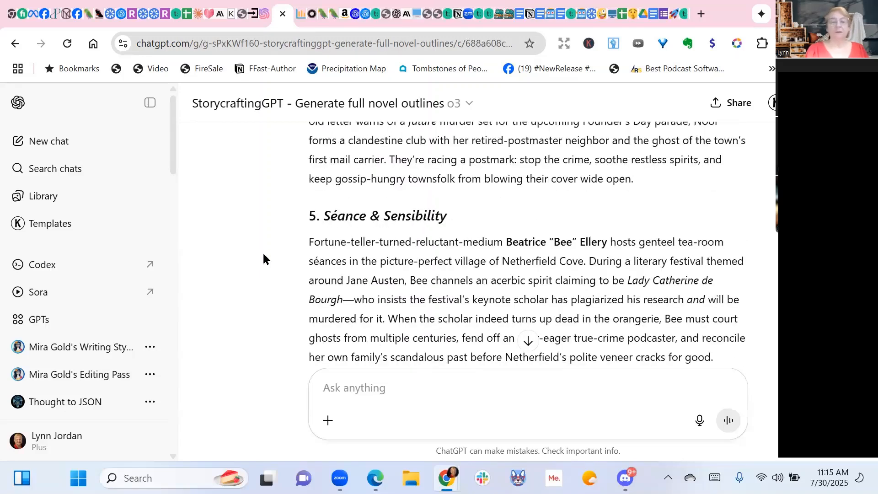
scroll(264, 259, "down", 2)
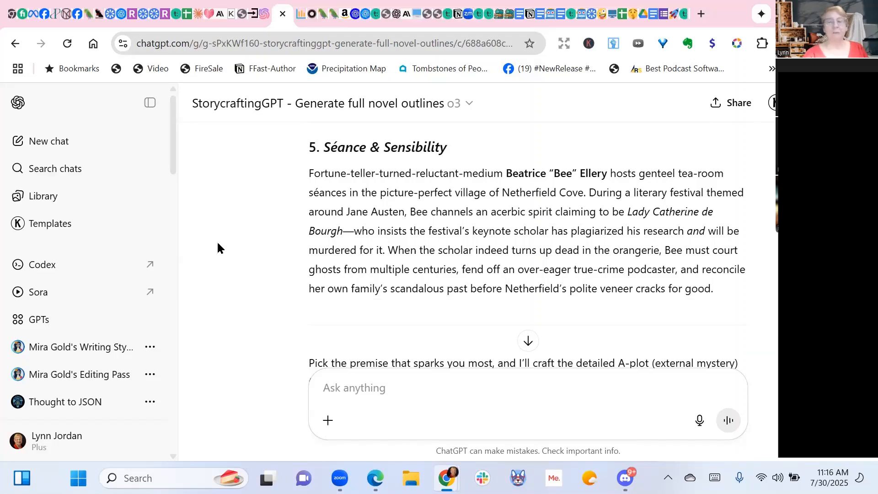
scroll(218, 247, "up", 8)
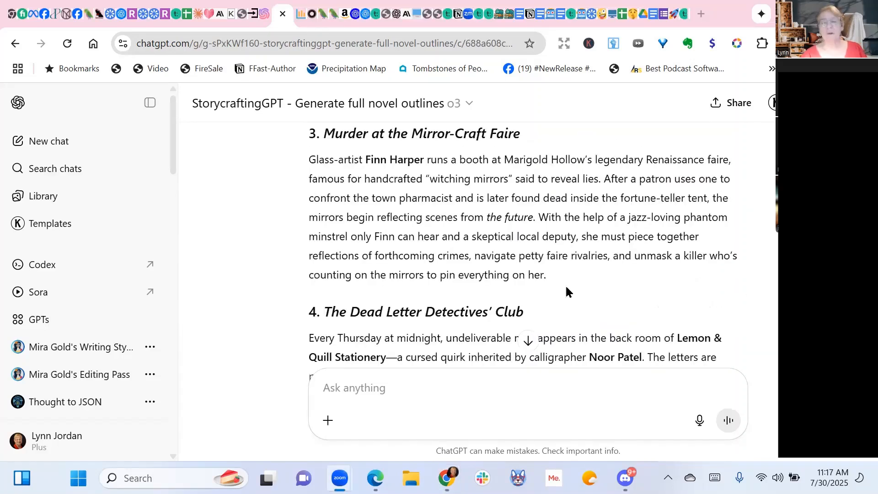
scroll(256, 191, "down", 10)
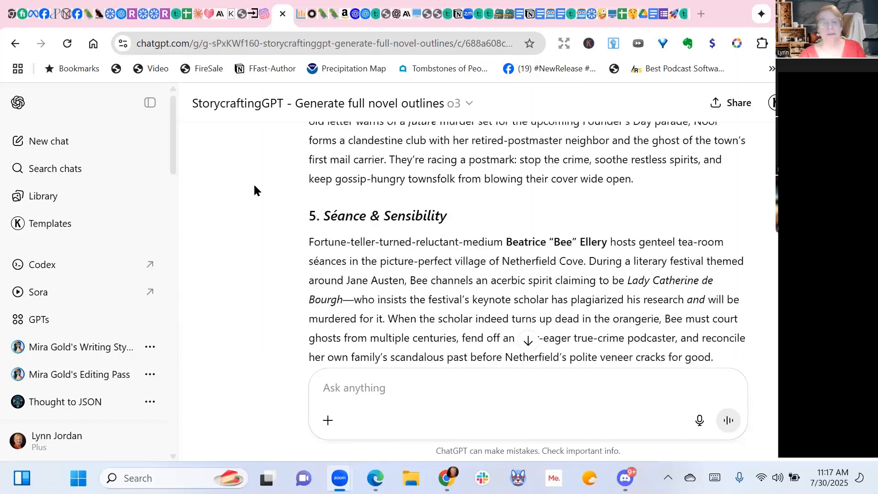
Choose the third premise by sending the reply "Let's pick #3".
left_click(475, 399)
type("Let's pick #3")
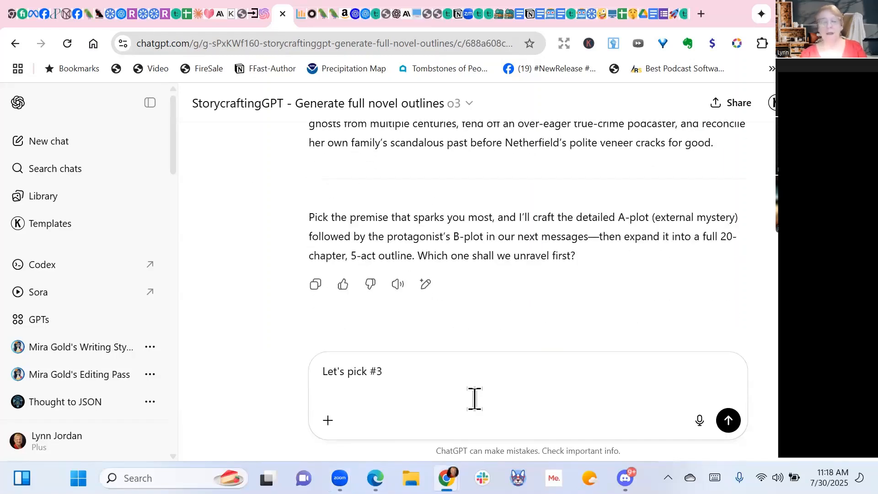
left_click(729, 420)
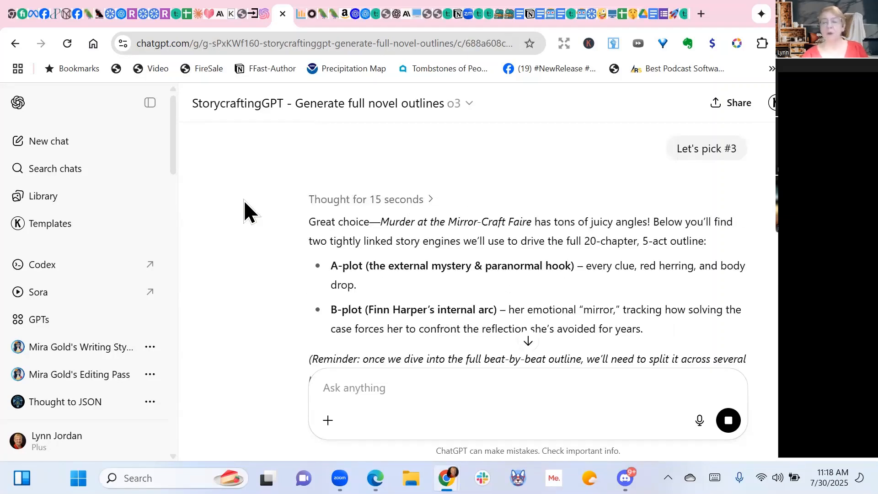
Send the reply "Splitting across message is no problem. Give me a detailed synopsis.".
scroll(233, 224, "down", 1)
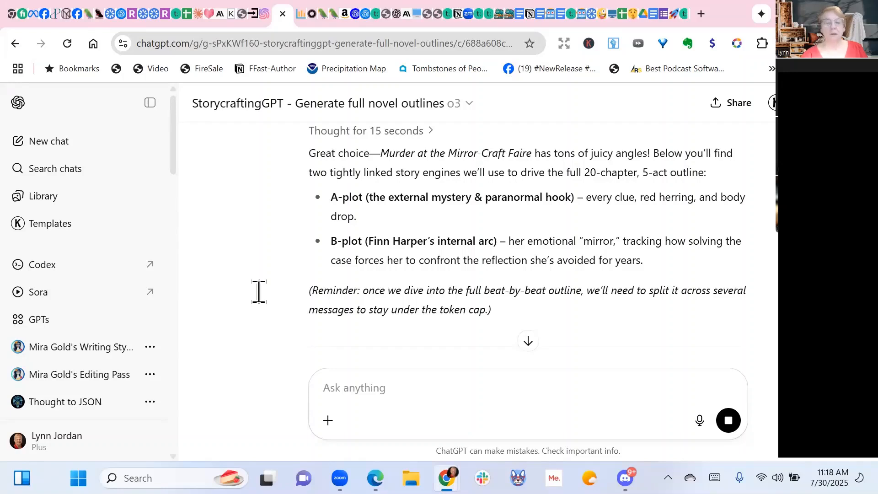
left_click(396, 401)
type("Splitting across message is no")
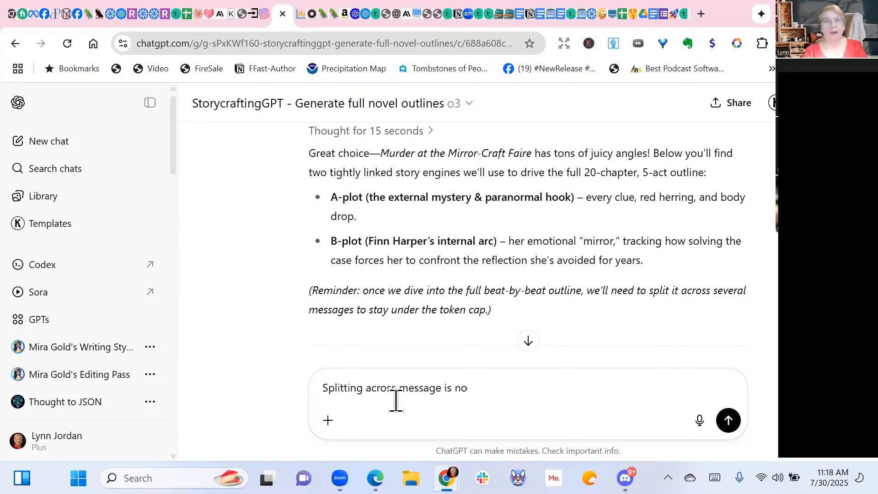
type(" prob")
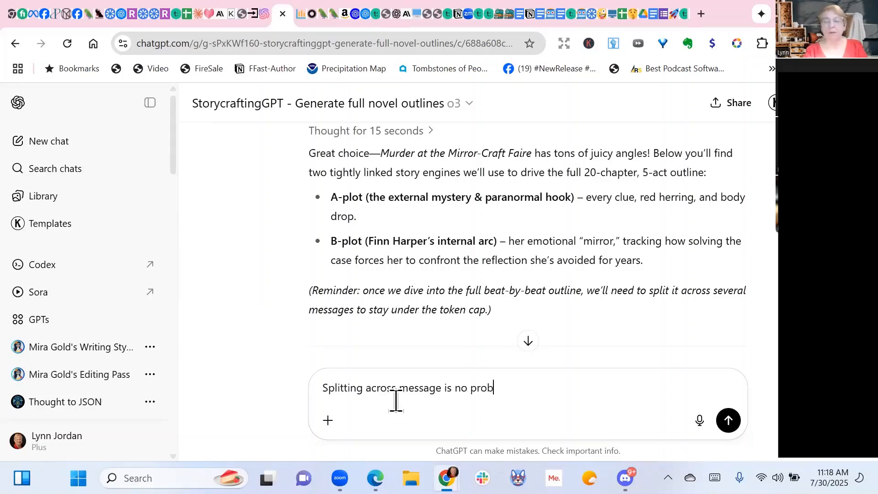
type("lem. ")
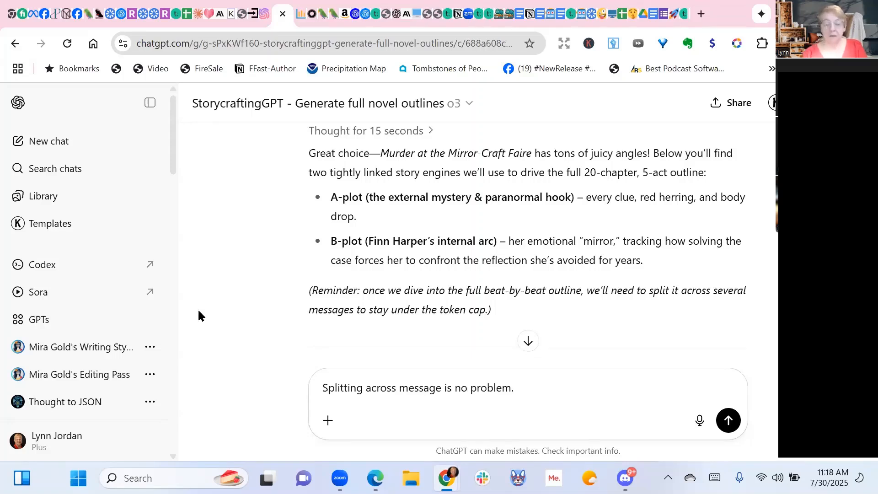
type("Give me a detailed synopsis.")
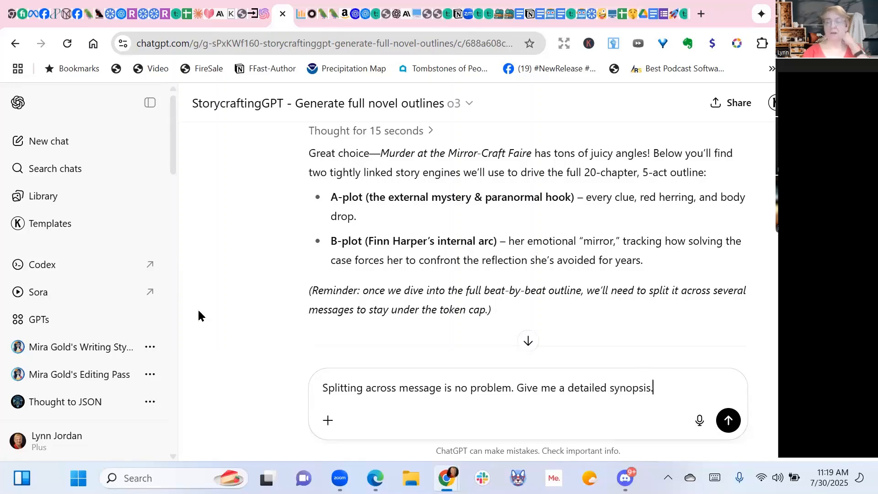
left_click(730, 421)
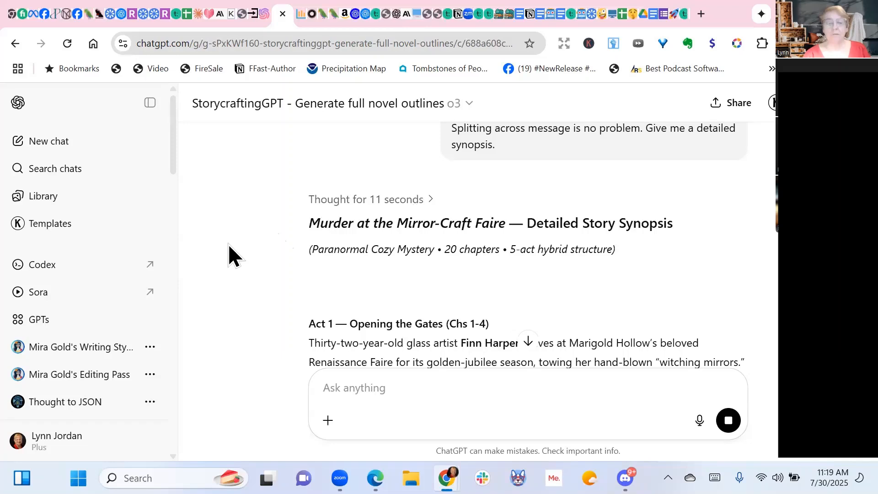
Read the detailed synopsis of Murder at the Mirror-Craft Faire from Act 1 to the start of Act 2.
scroll(229, 244, "down", 2)
scroll(229, 243, "down", 2)
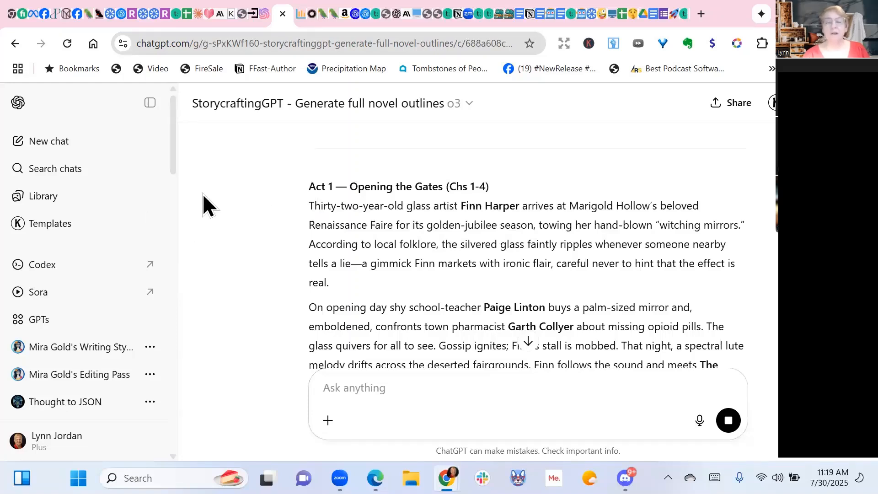
scroll(202, 194, "down", 2)
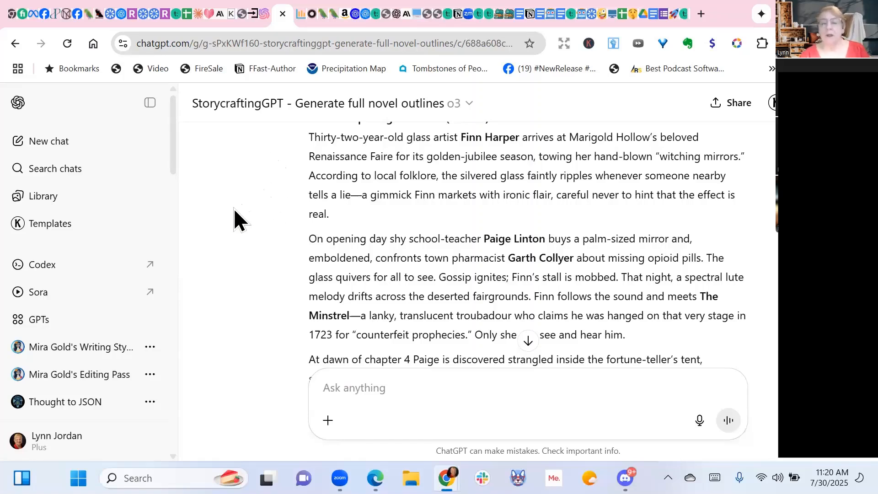
scroll(232, 216, "down", 2)
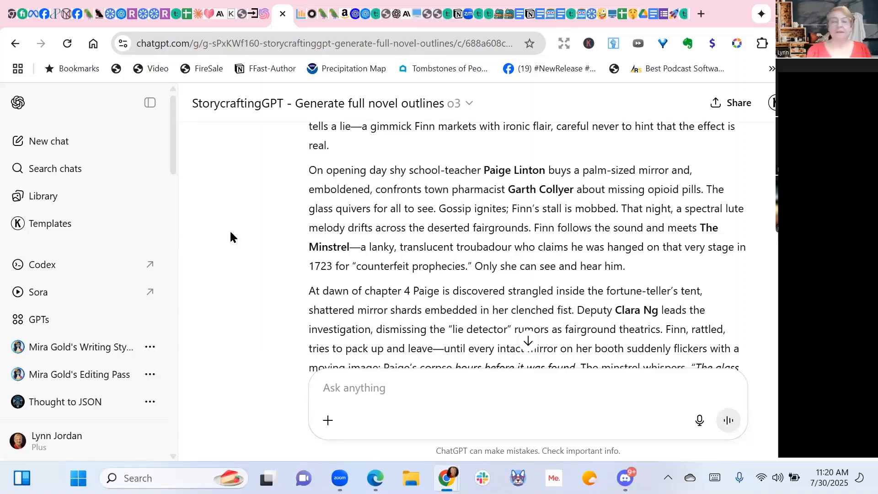
scroll(230, 237, "down", 2)
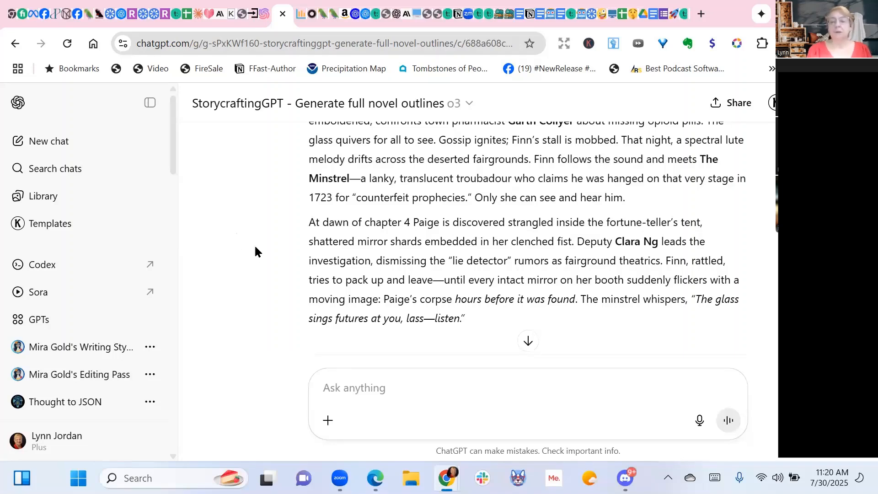
scroll(264, 199, "down", 4)
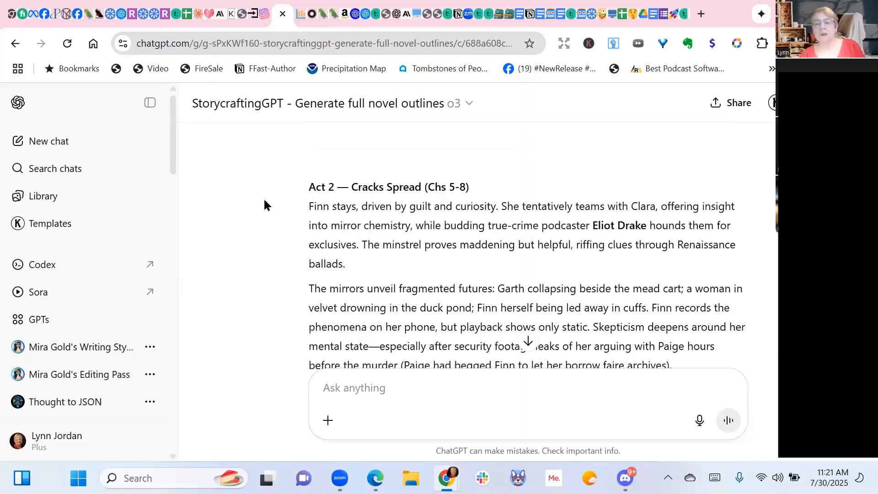
Send the question "Due to genre and reader expectations, should the murder be that last into the book?".
left_click(528, 340)
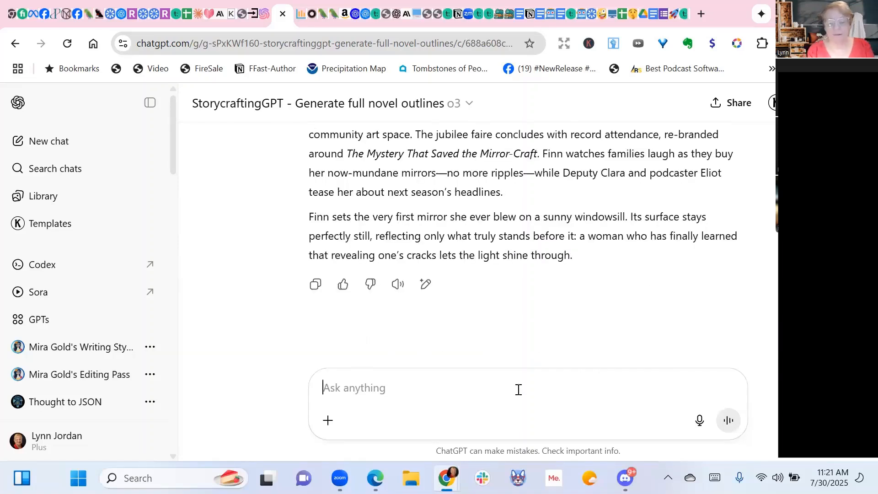
type("Due to genre and reader")
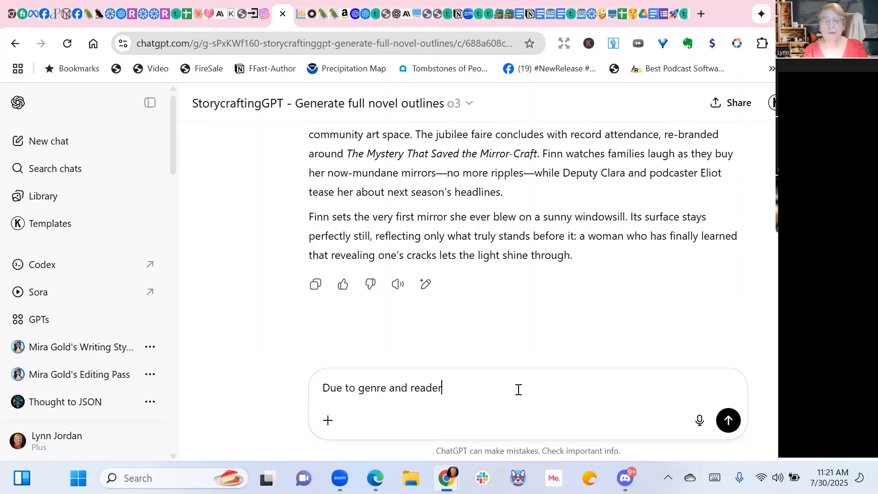
type(" expe")
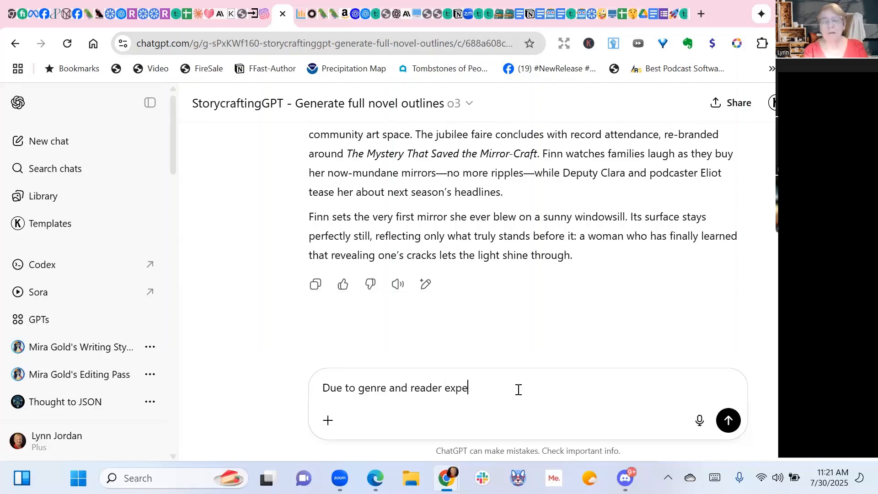
type("ctations, should")
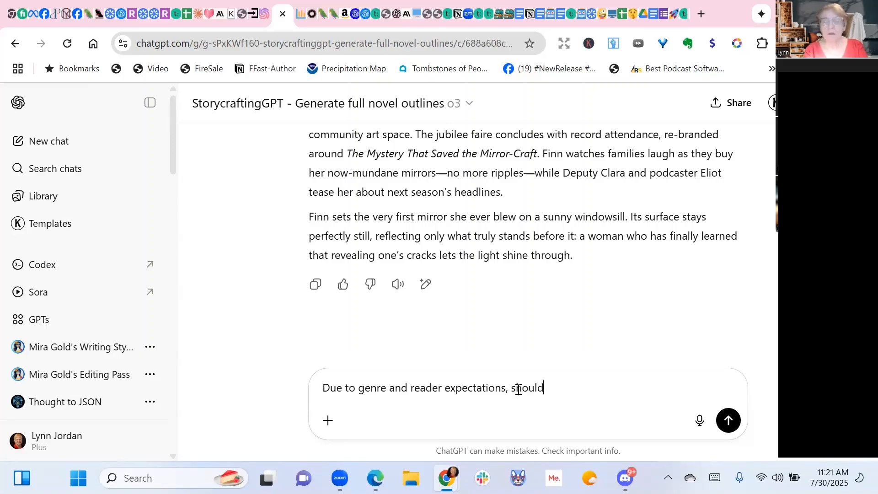
type(" the murder ")
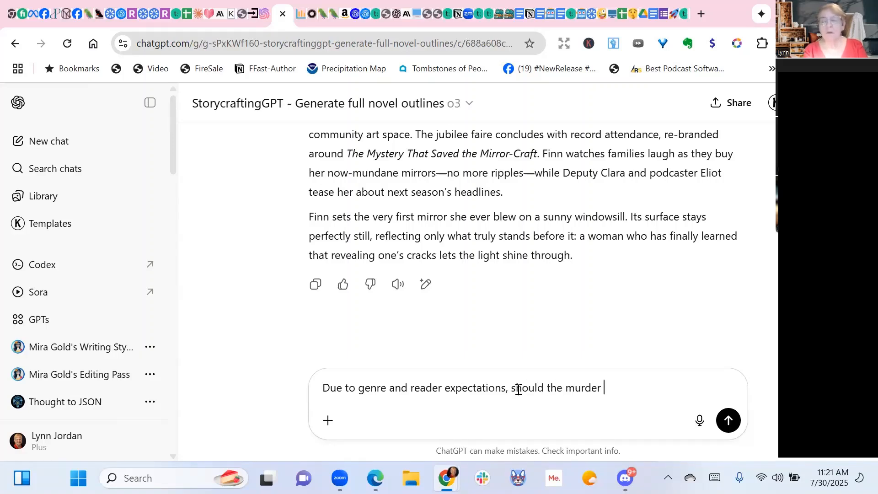
type("be that last ")
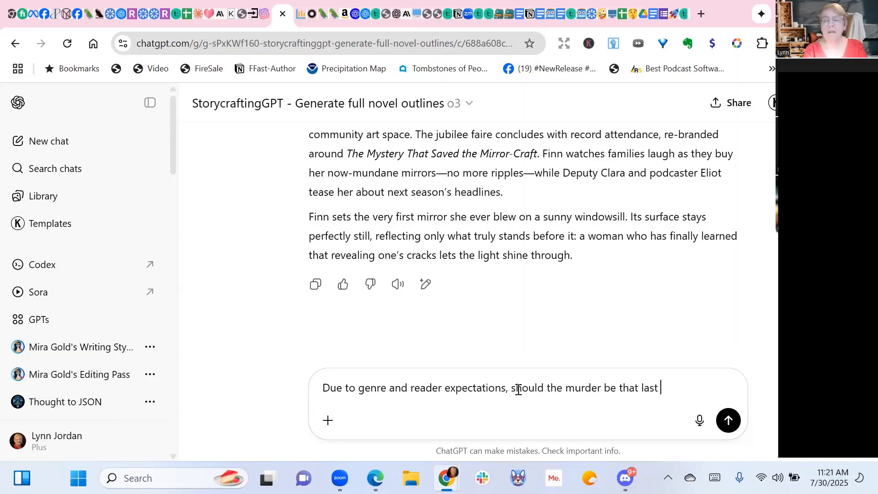
type("into the book?")
key("Return")
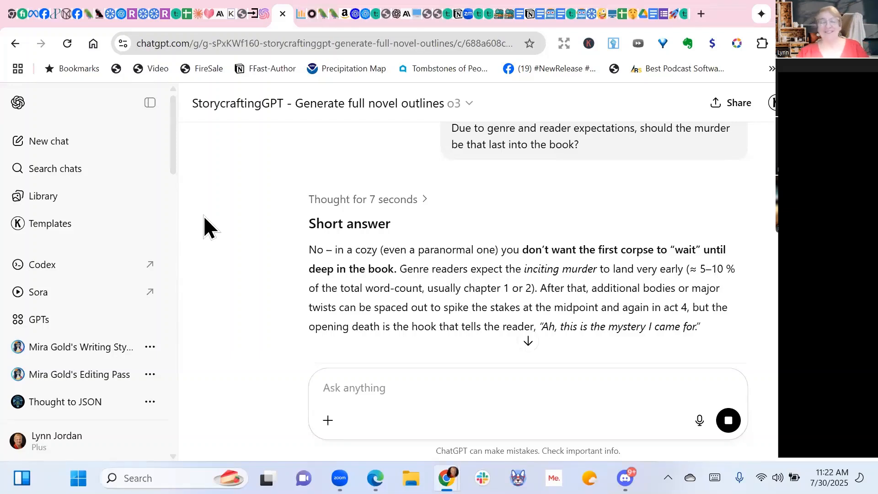
Read the answer on murder placement in a cozy, including the suggested outline tweaks, revised opening chapters and bottom line.
scroll(218, 262, "down", 5)
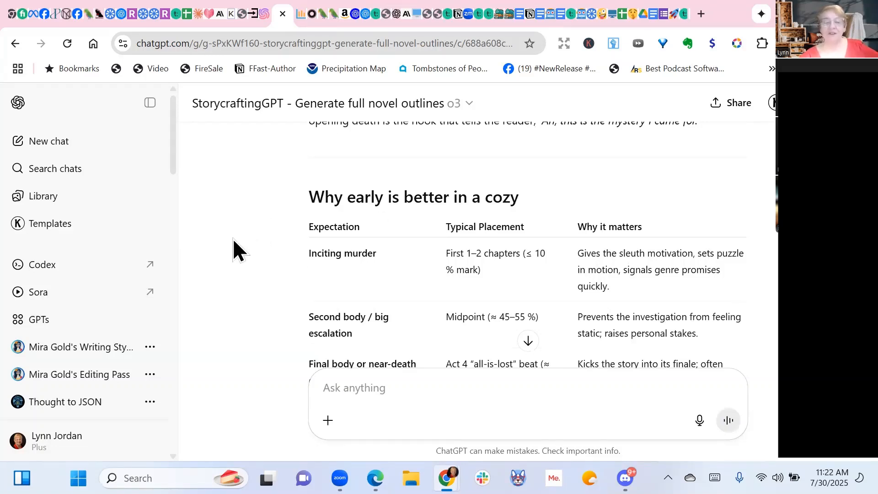
scroll(232, 238, "down", 2)
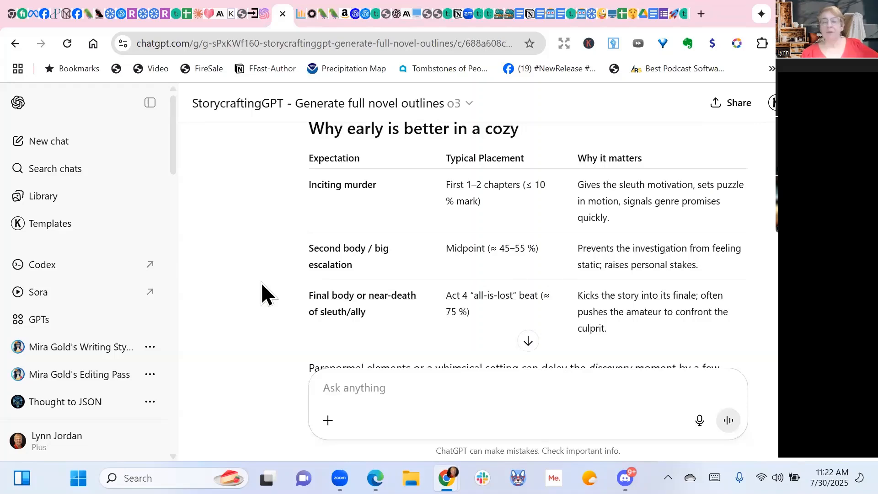
scroll(261, 283, "down", 2)
scroll(261, 283, "down", 2)
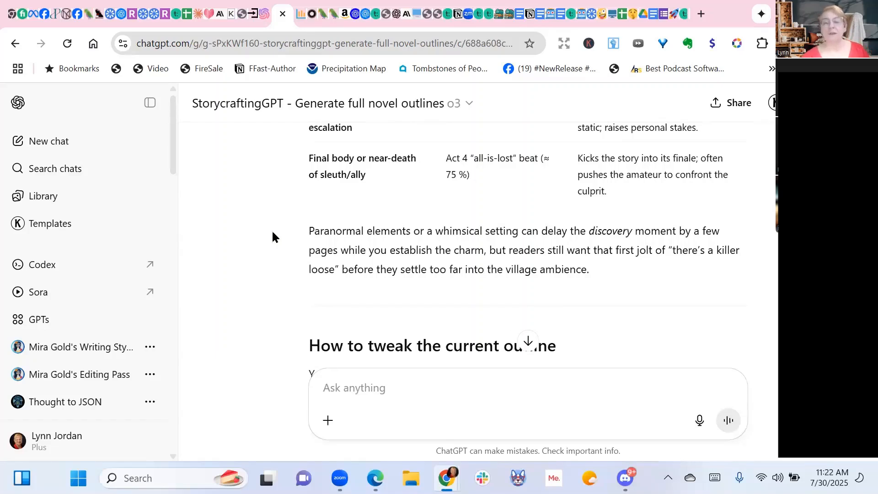
scroll(273, 237, "down", 10)
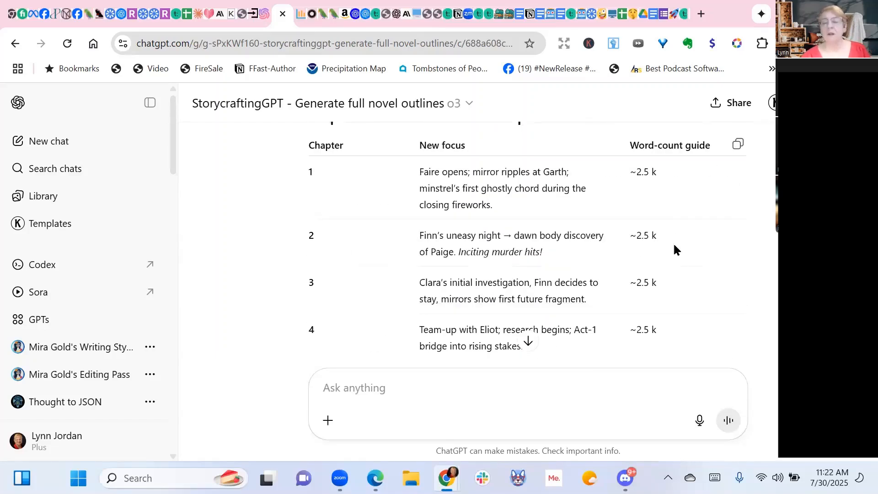
scroll(238, 246, "down", 2)
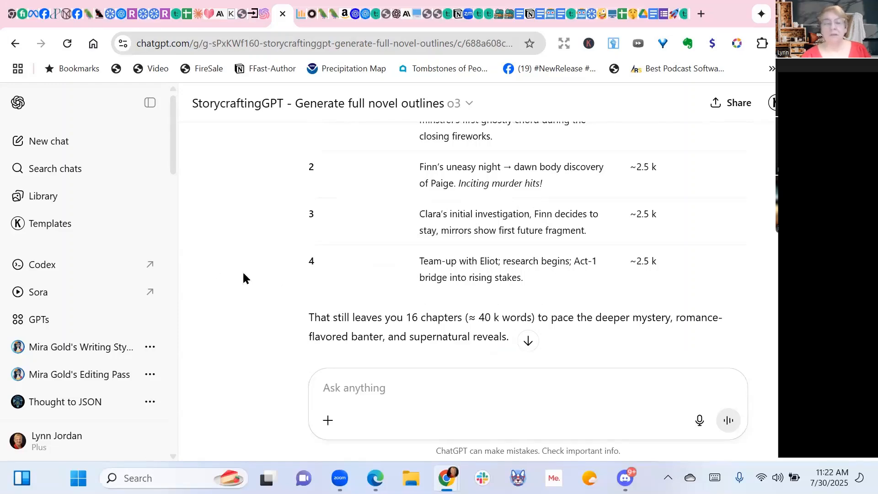
scroll(243, 274, "down", 2)
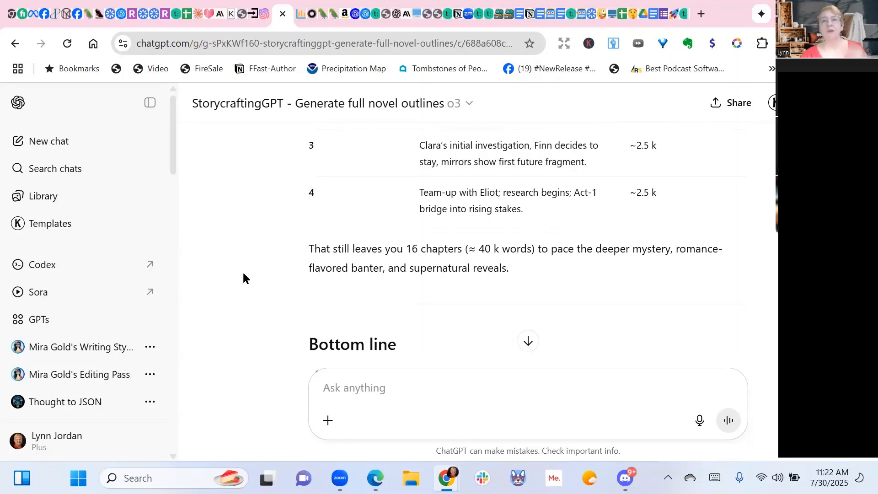
scroll(243, 273, "down", 2)
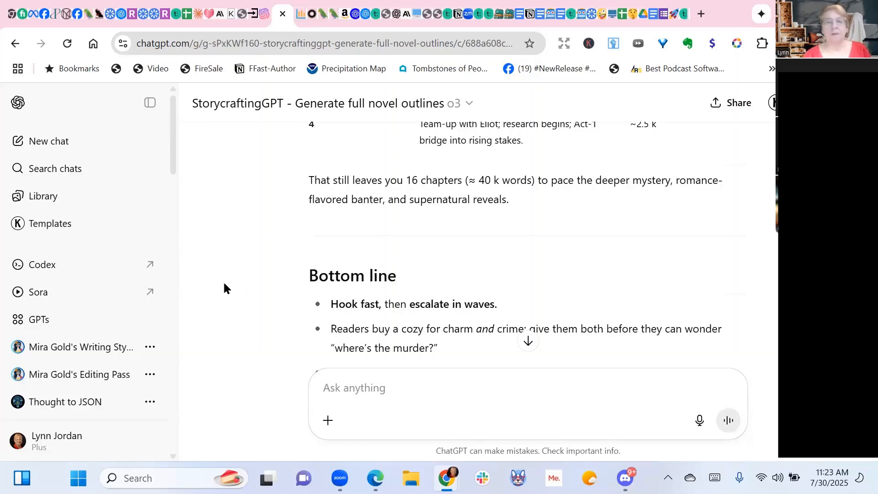
scroll(224, 287, "down", 3)
Send the message "We'll make this a series. Go early on any romance in this book. Give me a detailed character descriptions for this story.".
left_click(525, 410)
type("We'll make the")
key("BackSpace")
type("is a")
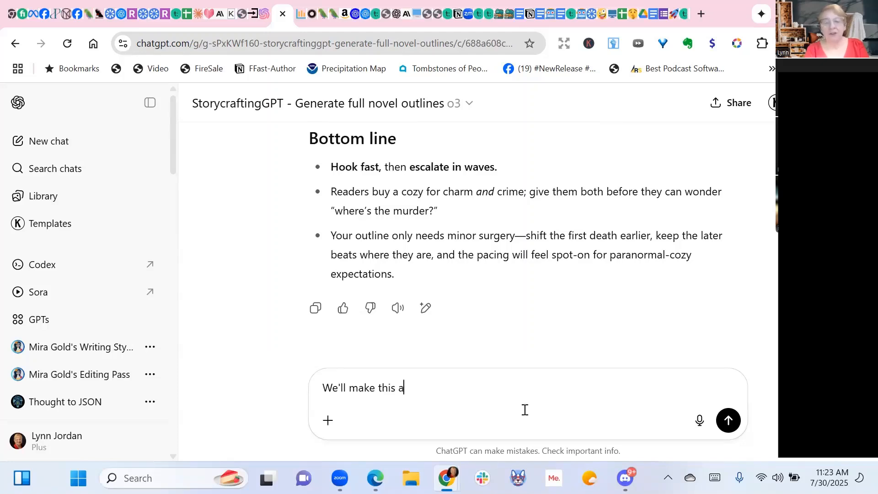
type(" series. Go early on any romance in this book.")
type("Give me a detailed character descriptions for this story.")
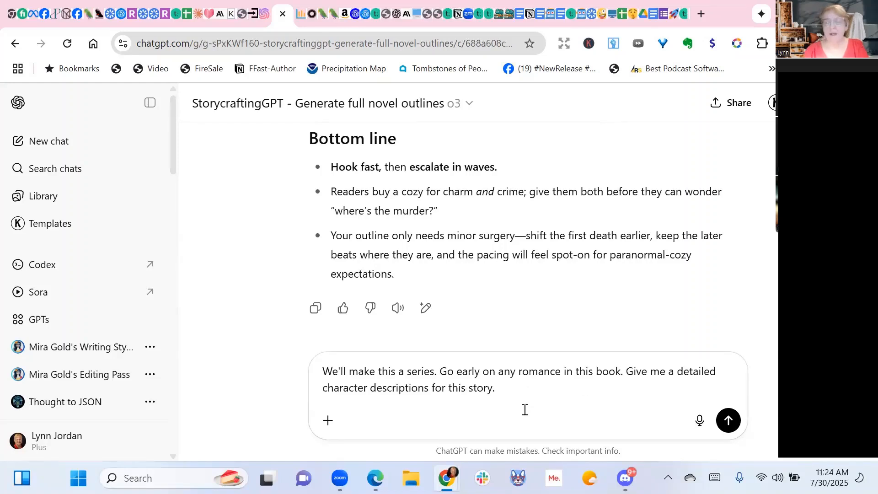
left_click(725, 423)
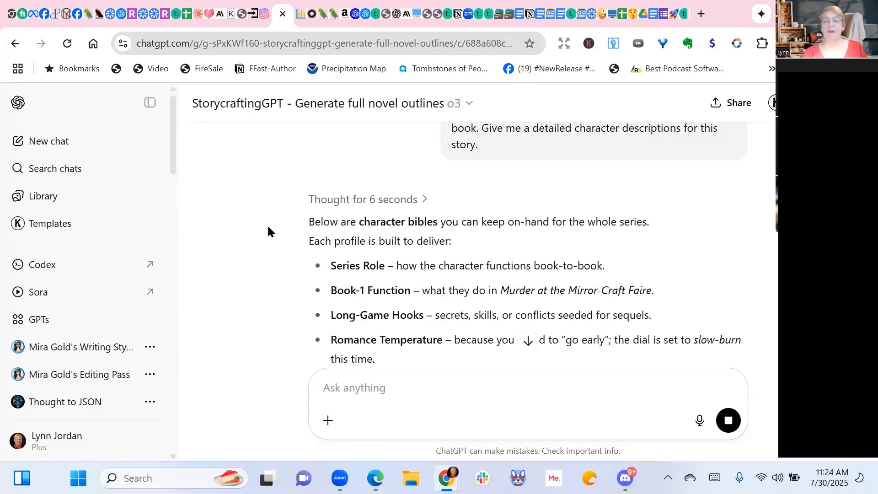
Correct the romance instruction by sending the reply "I meant go easy. Yes, this will be a slow-burn".
scroll(250, 247, "down", 1)
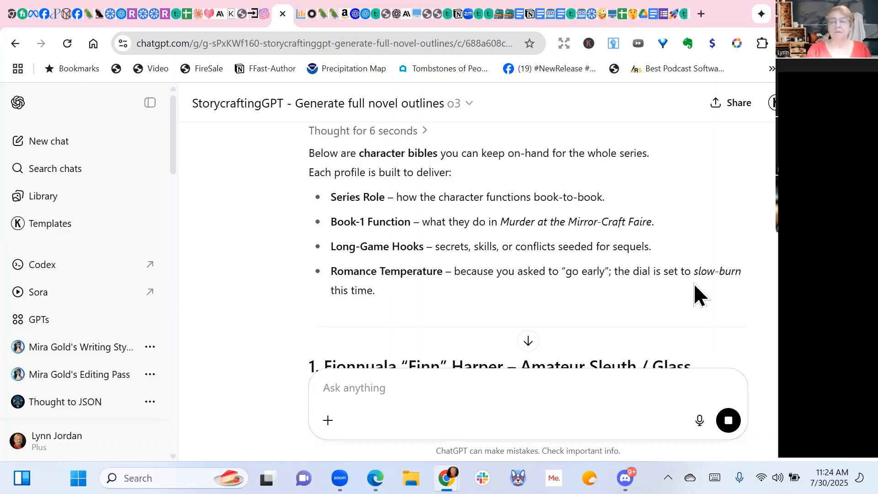
scroll(581, 296, "up", 2)
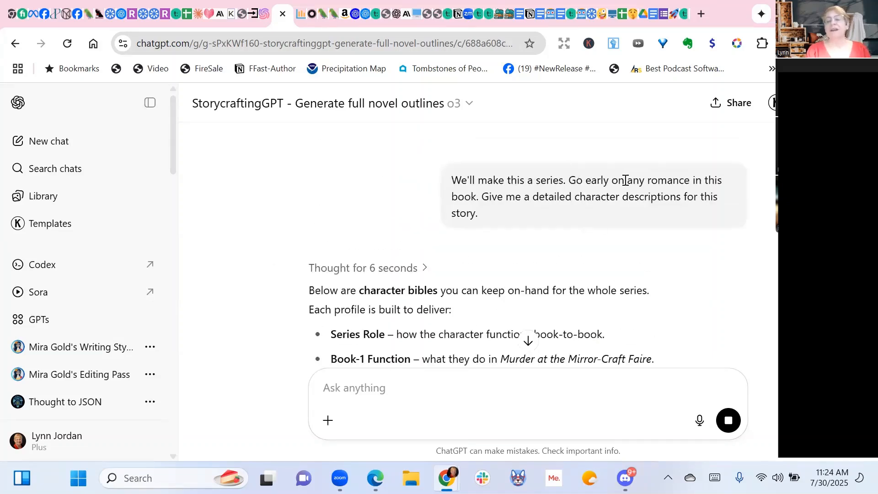
scroll(507, 358, "down", 20)
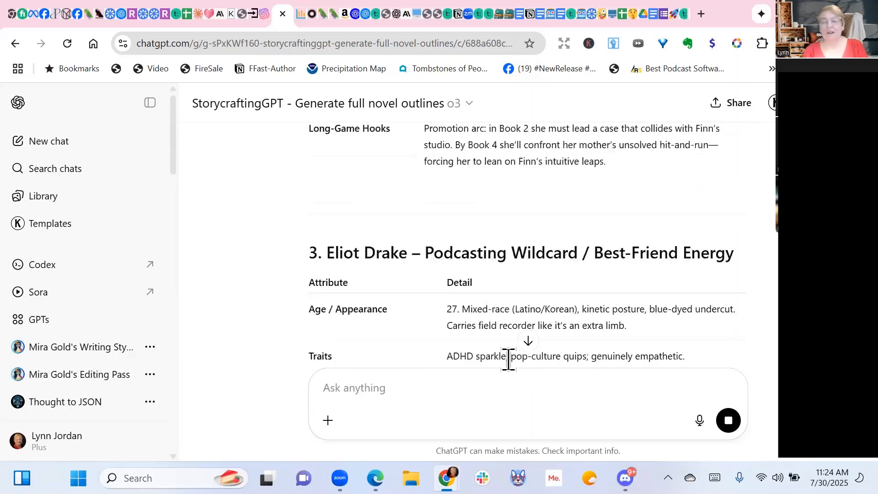
scroll(508, 359, "down", 3)
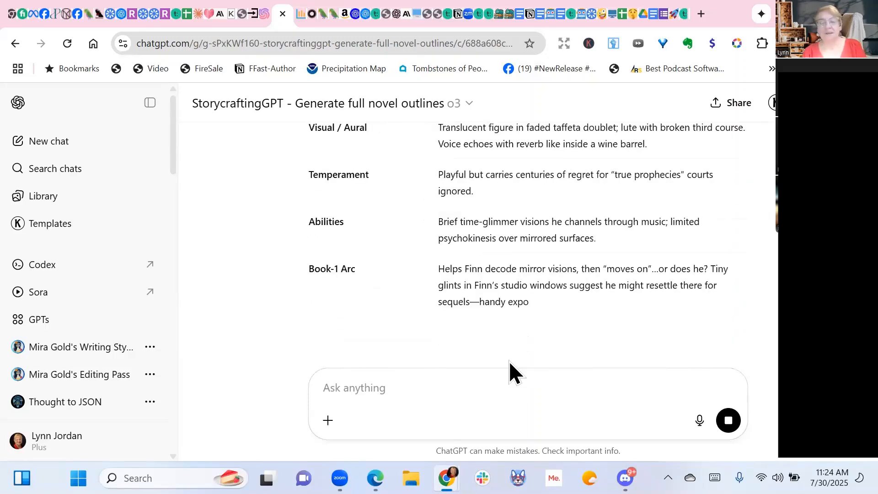
scroll(232, 268, "down", 9)
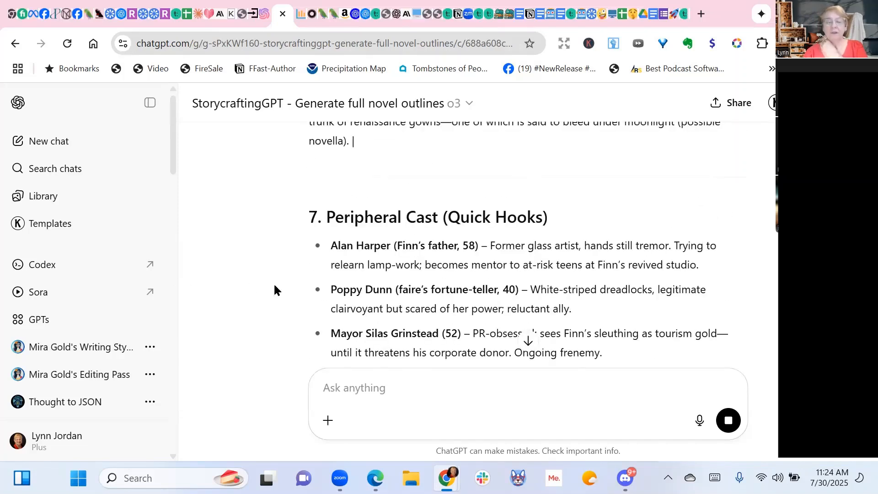
scroll(275, 288, "down", 5)
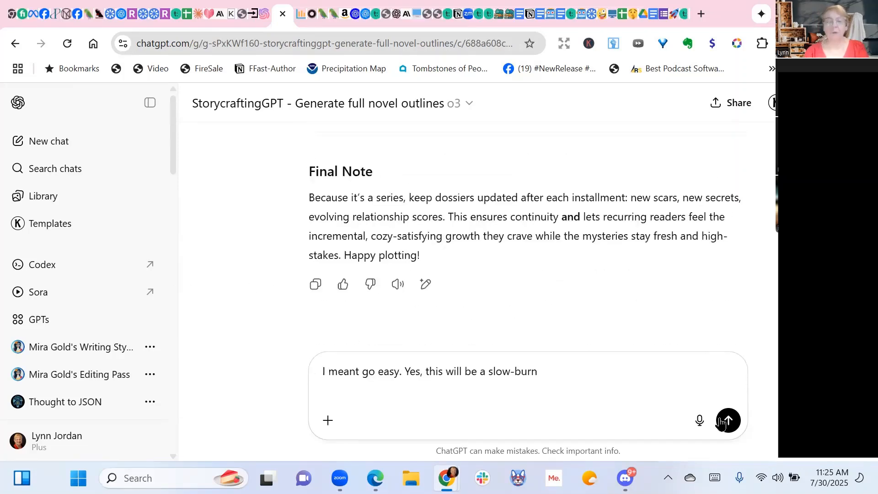
left_click(722, 423)
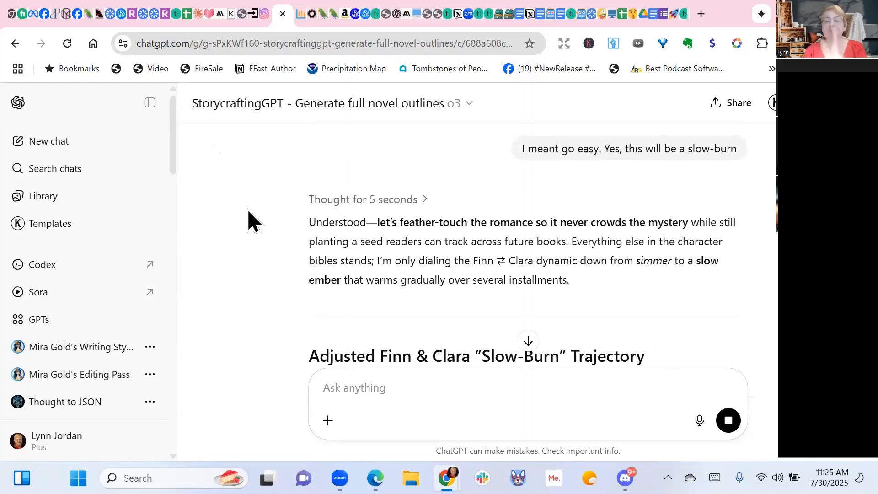
Review the adjusted slow-burn trajectory for Finn and Clara and compare it with their character profiles.
scroll(248, 210, "down", 5)
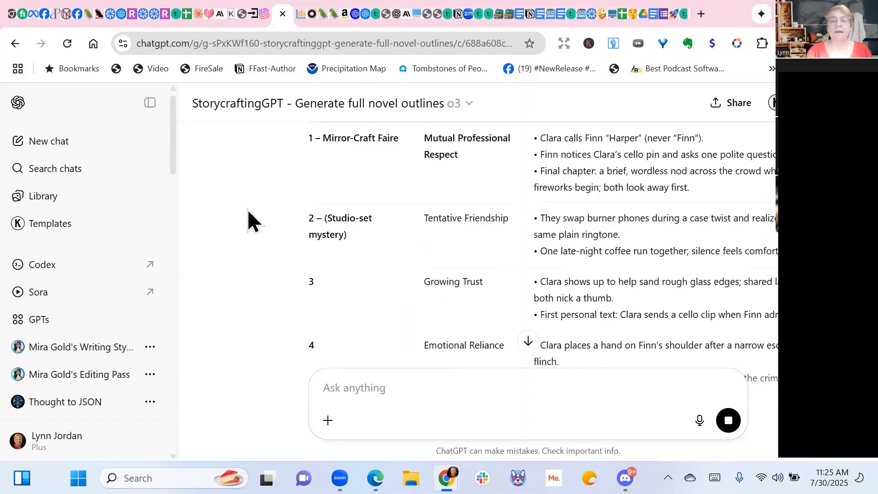
scroll(248, 209, "down", 4)
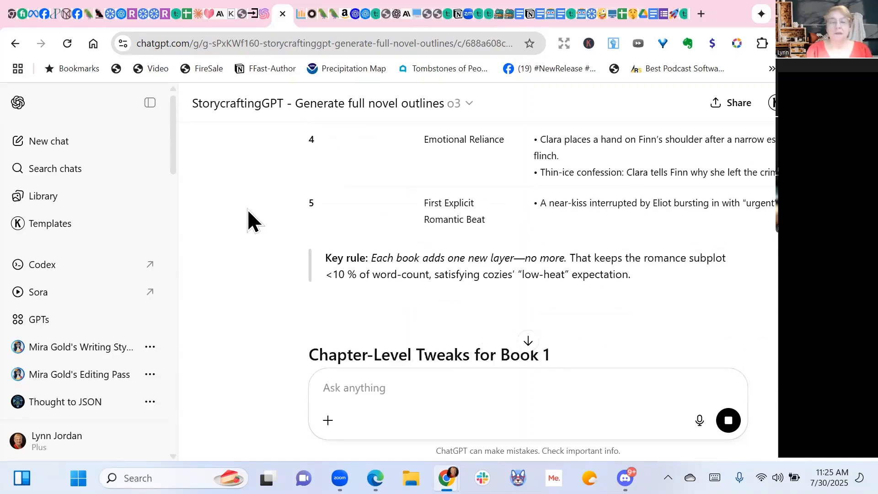
scroll(248, 209, "up", 3)
scroll(248, 209, "up", 1)
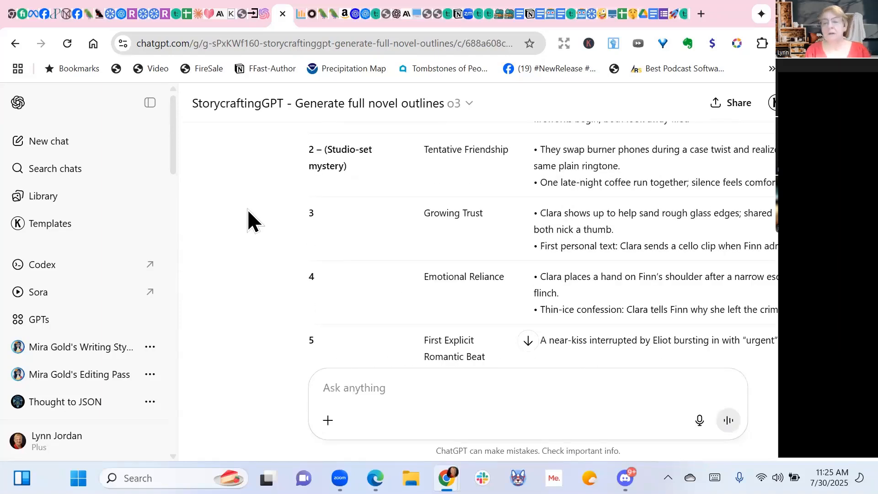
scroll(248, 209, "down", 5)
scroll(248, 210, "up", 10)
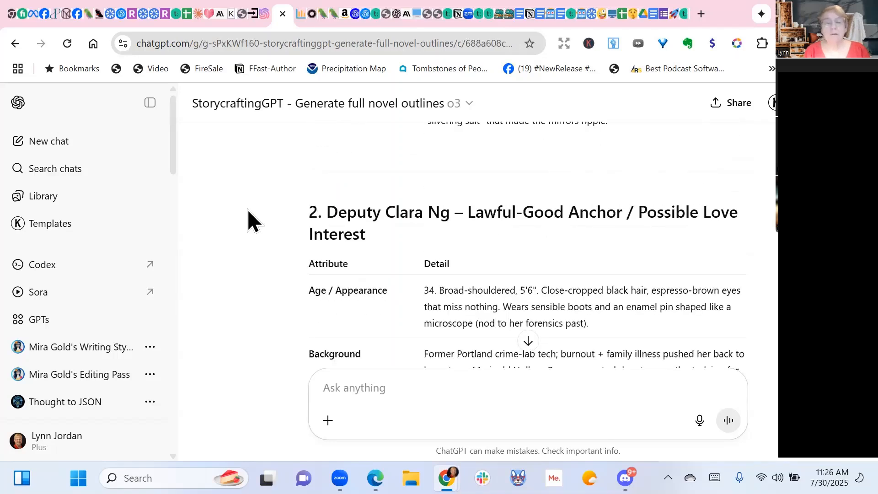
scroll(248, 217, "up", 6)
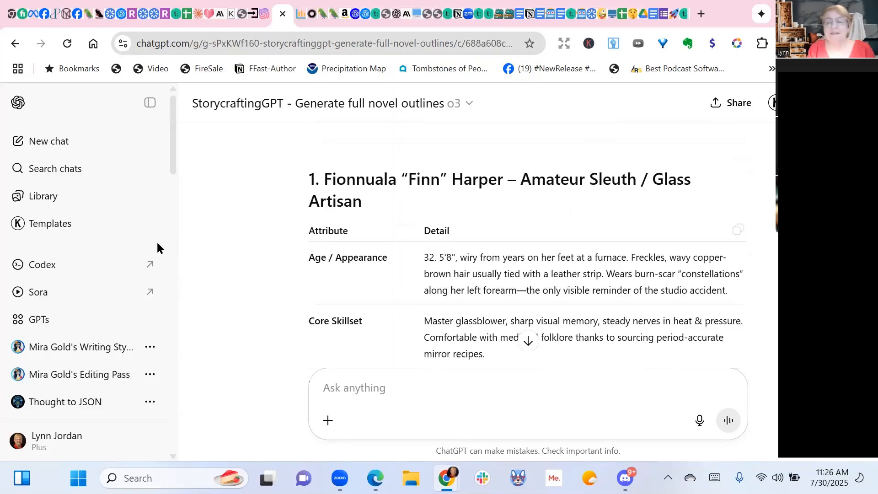
Send the question "Is this shaping up to be a F/F romance?".
left_click(528, 341)
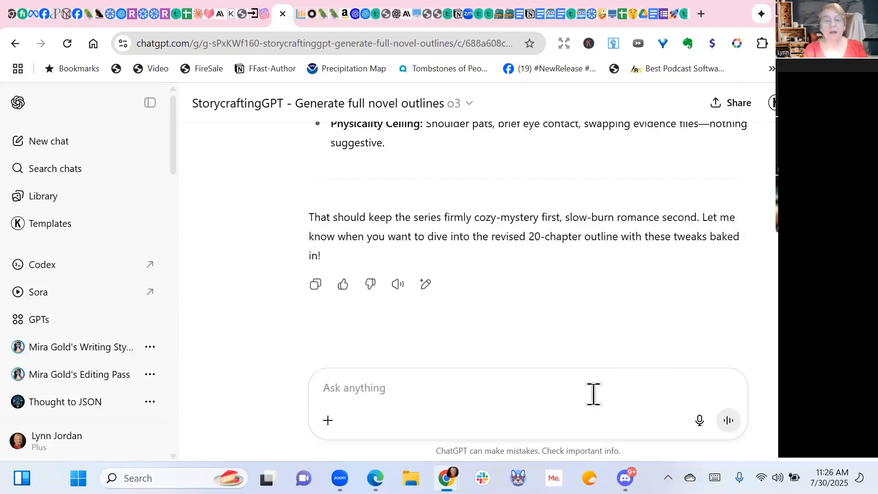
type("Is this shapting")
key("BackSpace")
key("BackSpace")
key("BackSpace")
key("BackSpace")
type("ing up to be a F/F romance?")
key("Return")
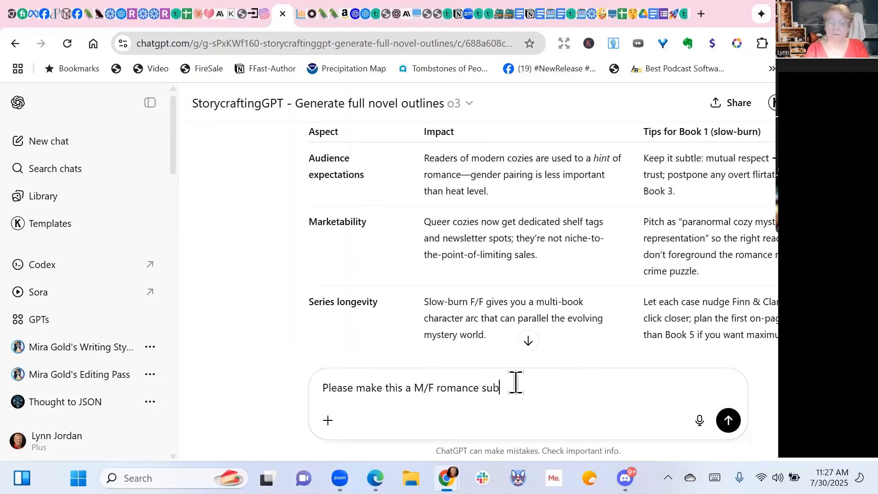
Send the request "Please make this a M/F romance subplot".
type("plo")
type("t")
key("Return")
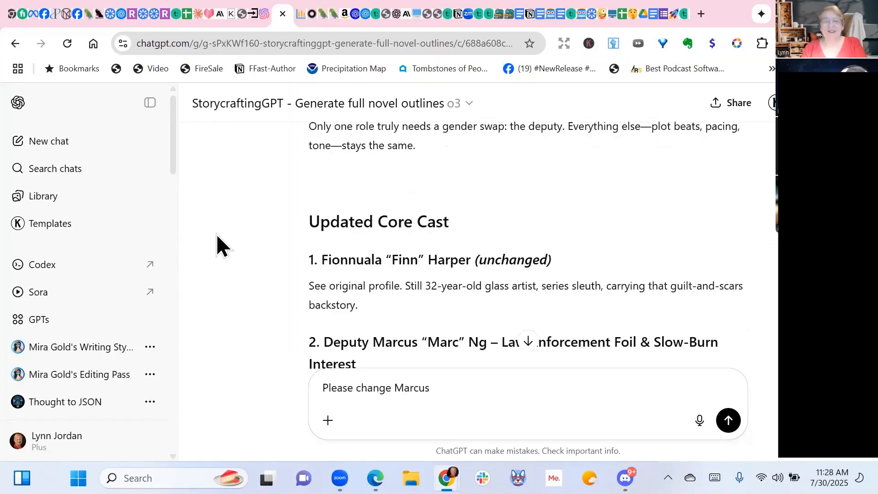
Send the request "Please change Marcus Ng to something more New Englishish.".
scroll(216, 234, "down", 10)
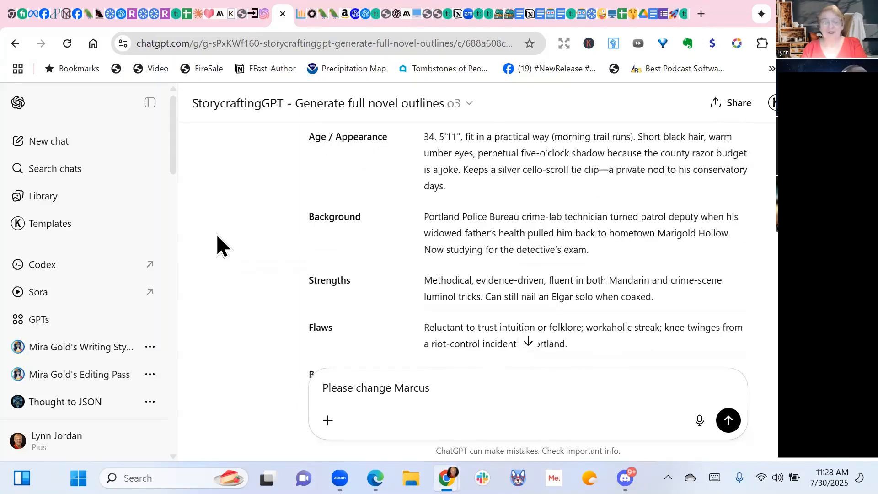
type("Ng")
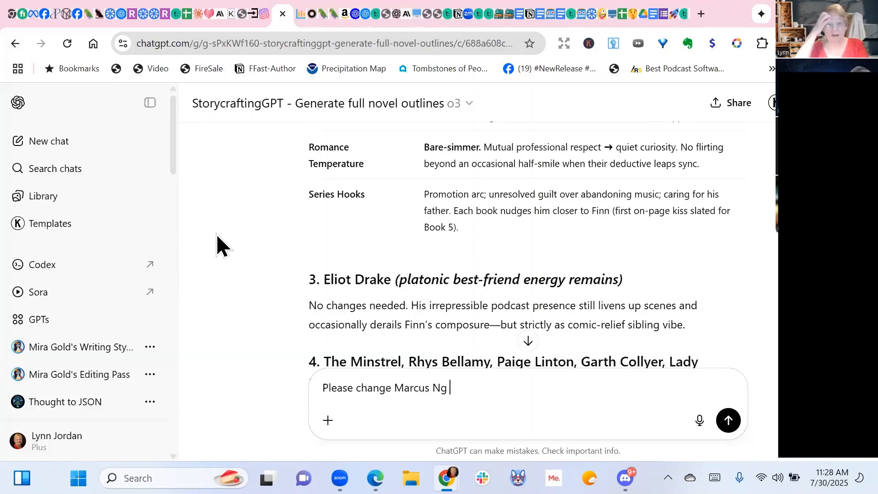
type(" to something more ")
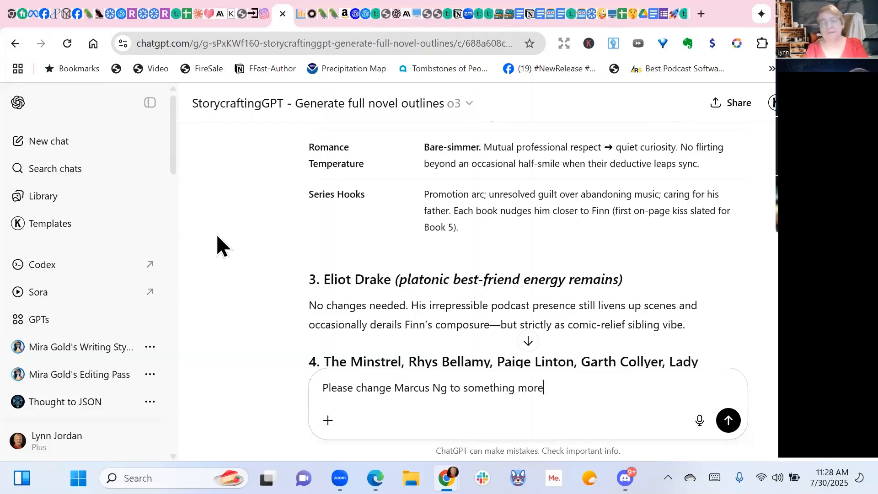
type("New Englishish.")
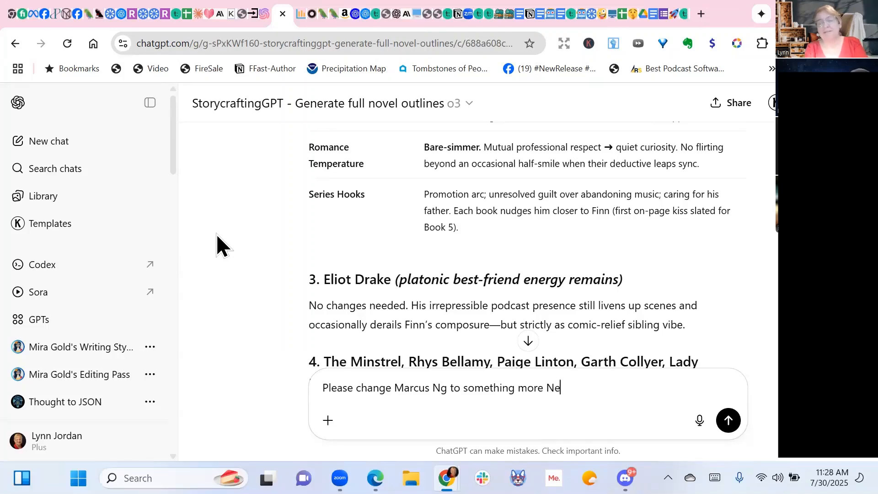
key("Return")
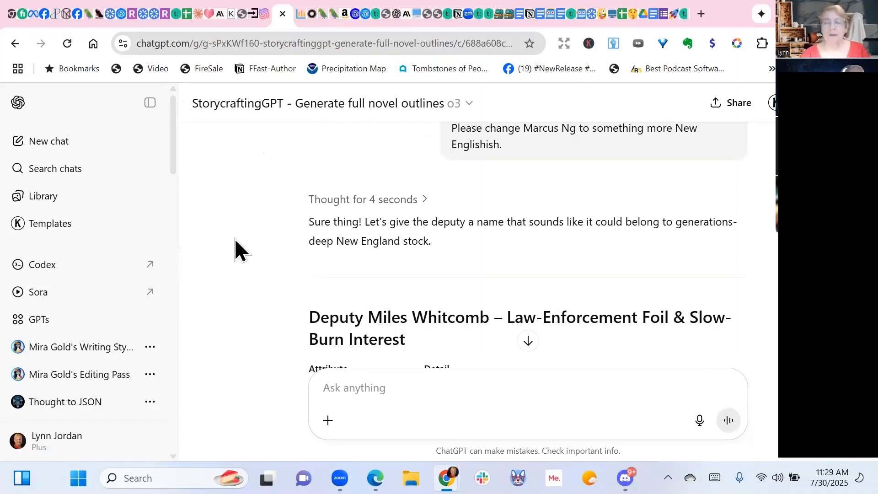
Read through the renamed deputy's profile and send the reply "That's good. Now let do some worldbuilding".
scroll(235, 238, "down", 15)
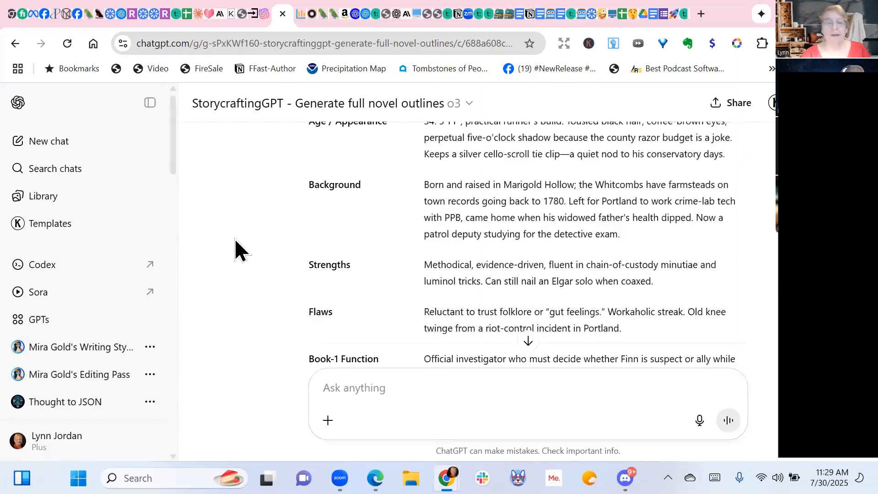
left_click(564, 395)
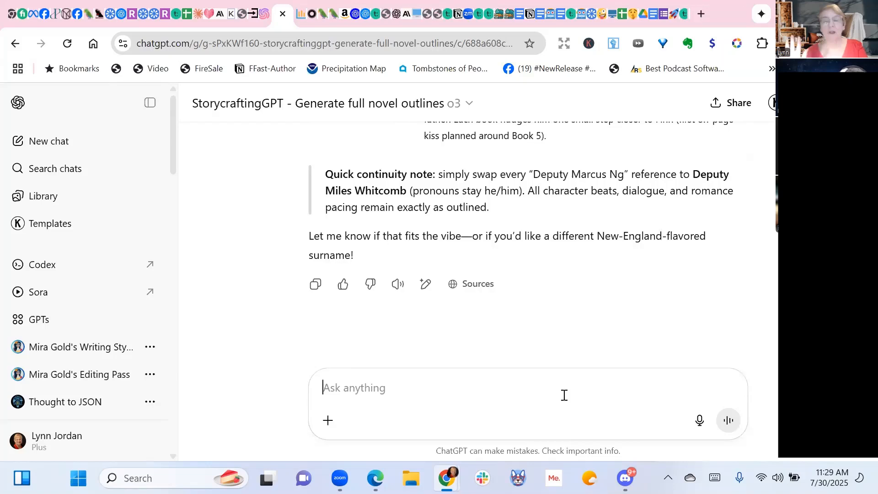
type("That's good. Now let do some")
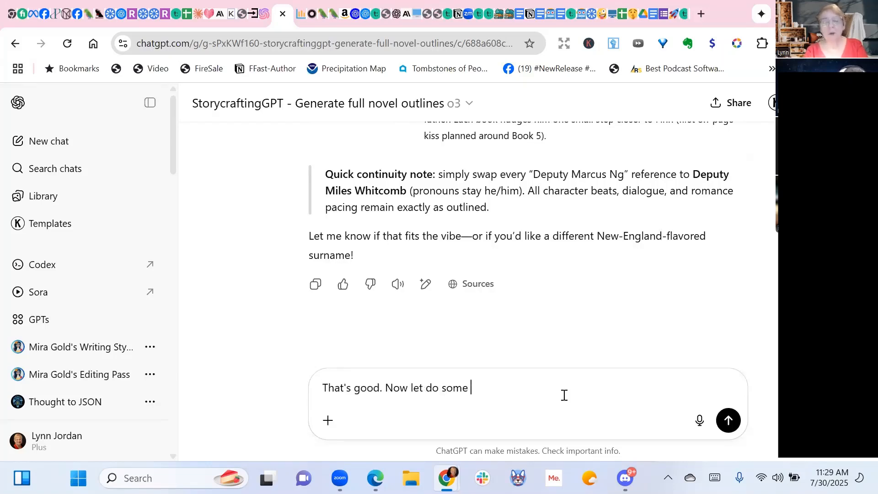
type(" worldbuilding")
key("Return")
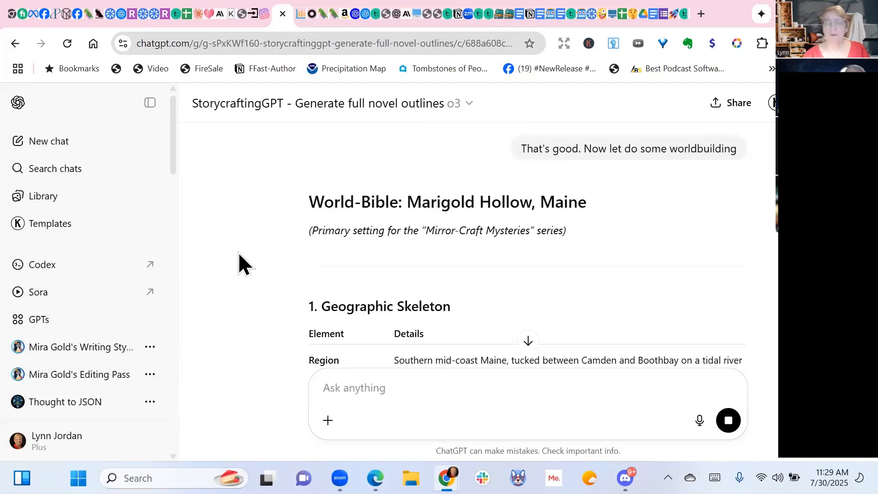
Review the Marigold Hollow world-bible's sections on geography, capsule history, civic and social texture, and signature locations.
scroll(239, 238, "down", 3)
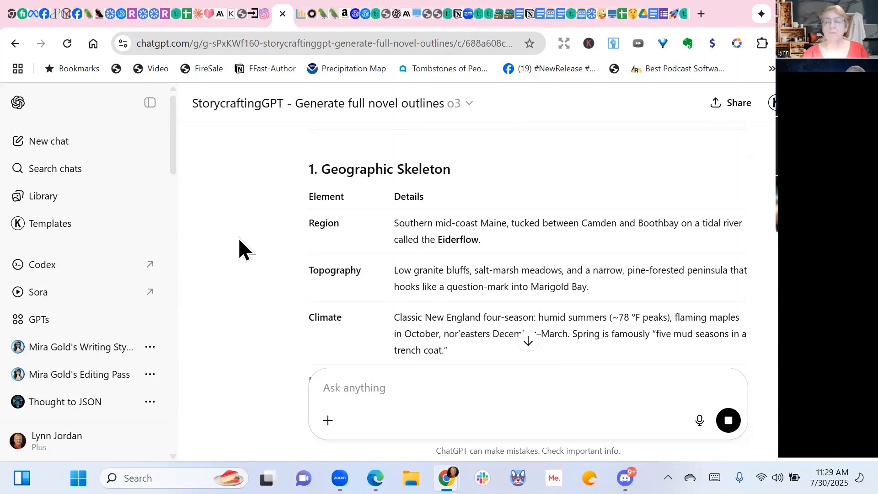
scroll(237, 237, "down", 1)
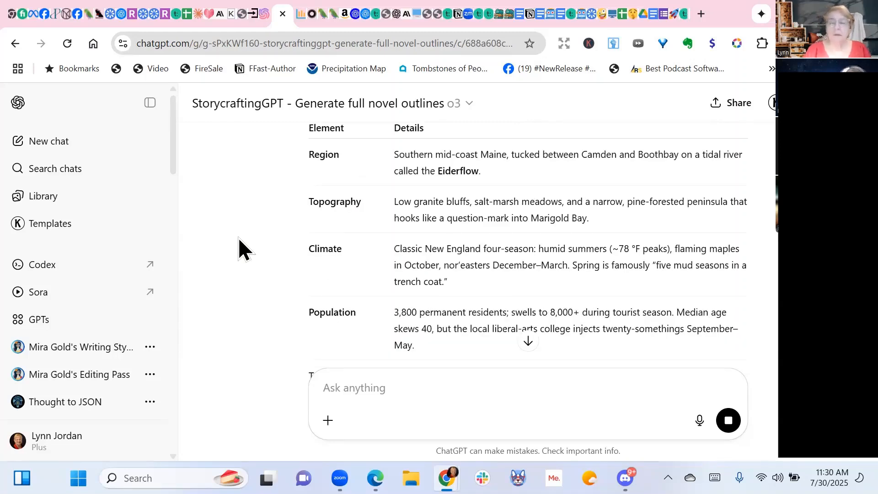
scroll(238, 239, "down", 1)
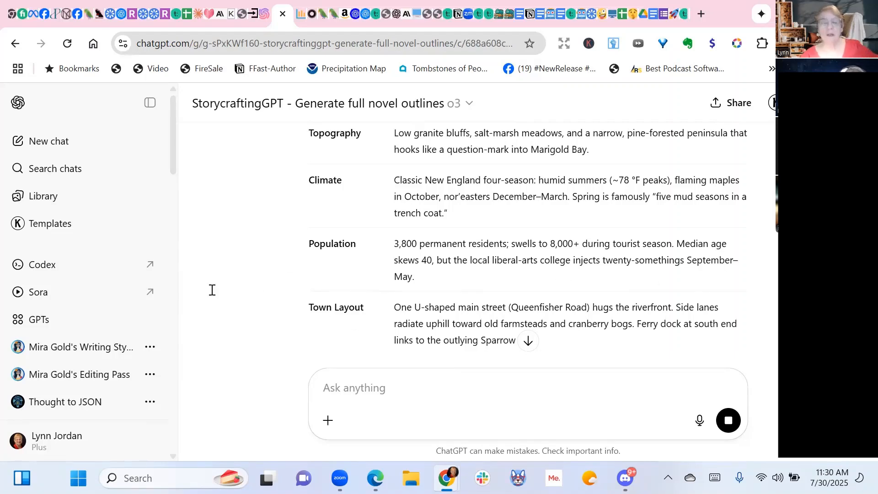
scroll(239, 288, "down", 2)
scroll(239, 291, "down", 3)
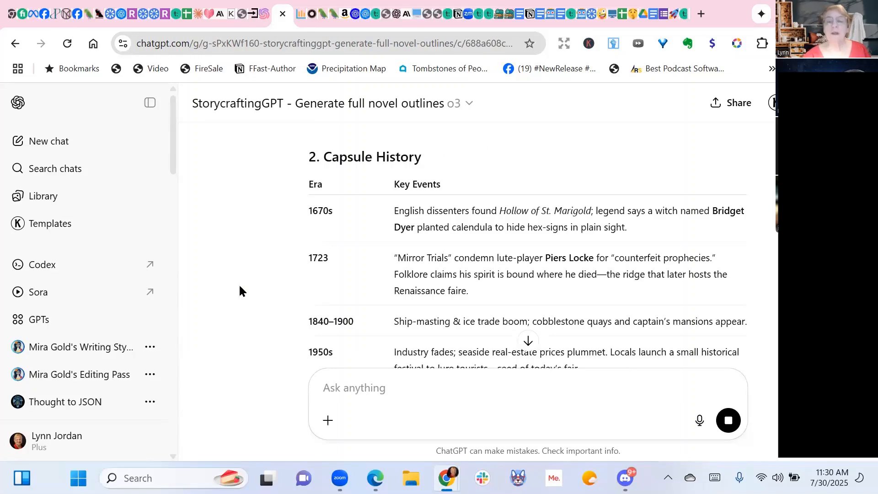
scroll(240, 292, "down", 5)
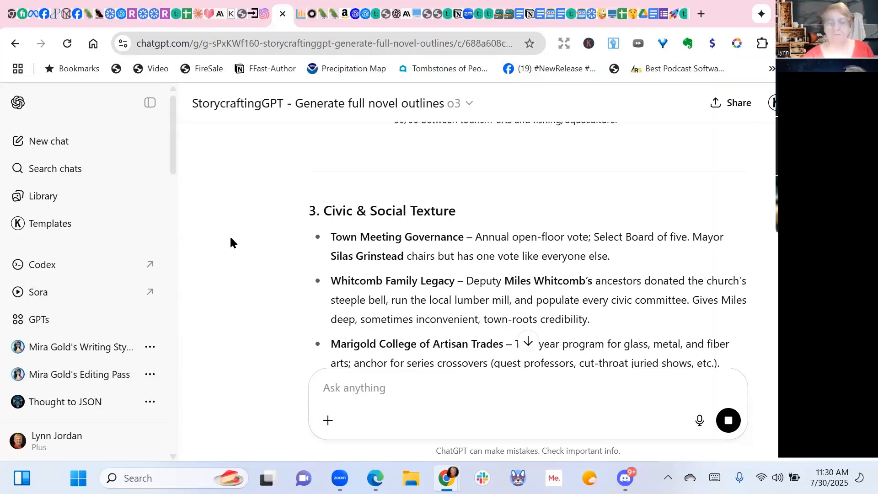
scroll(227, 195, "down", 3)
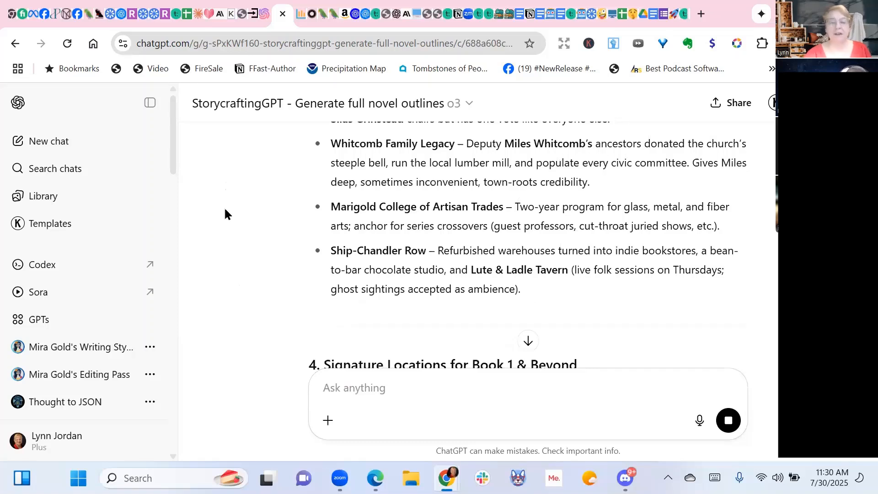
scroll(225, 214, "down", 4)
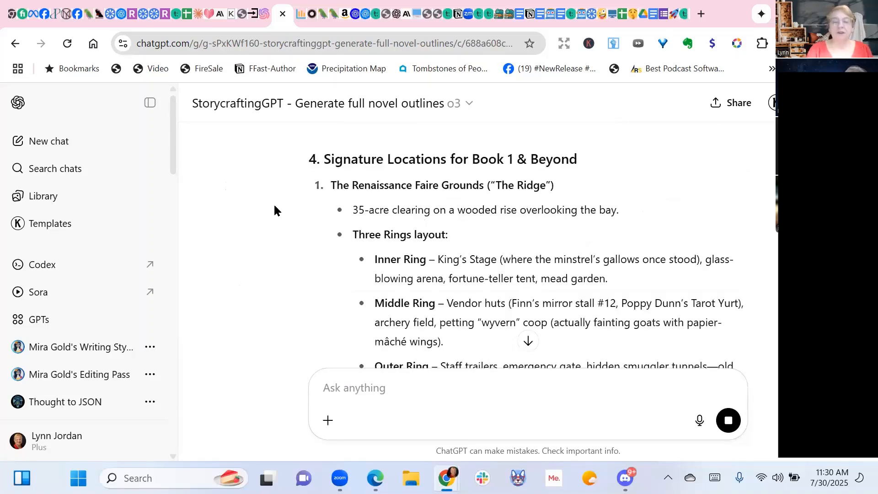
scroll(275, 210, "down", 4)
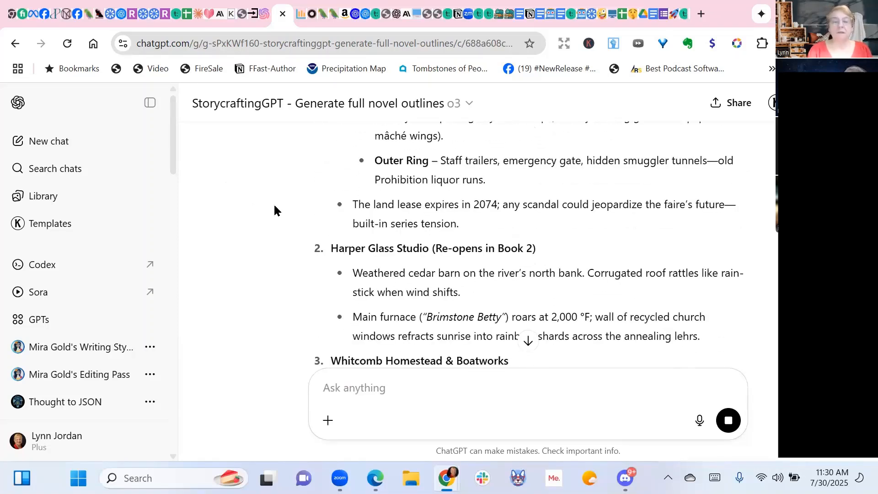
scroll(246, 240, "down", 2)
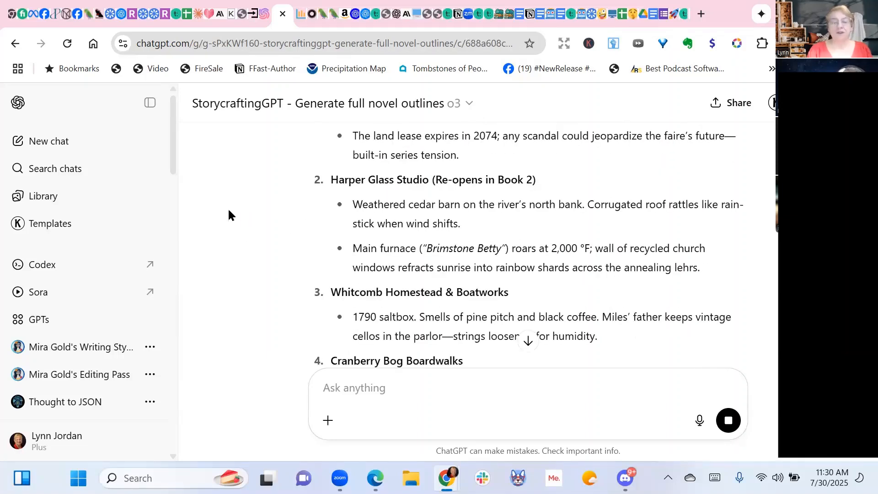
scroll(229, 214, "down", 2)
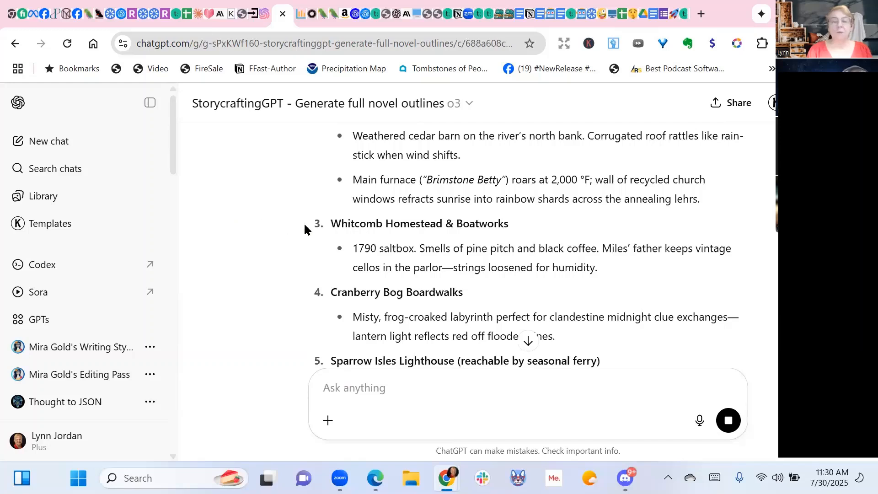
scroll(226, 212, "down", 2)
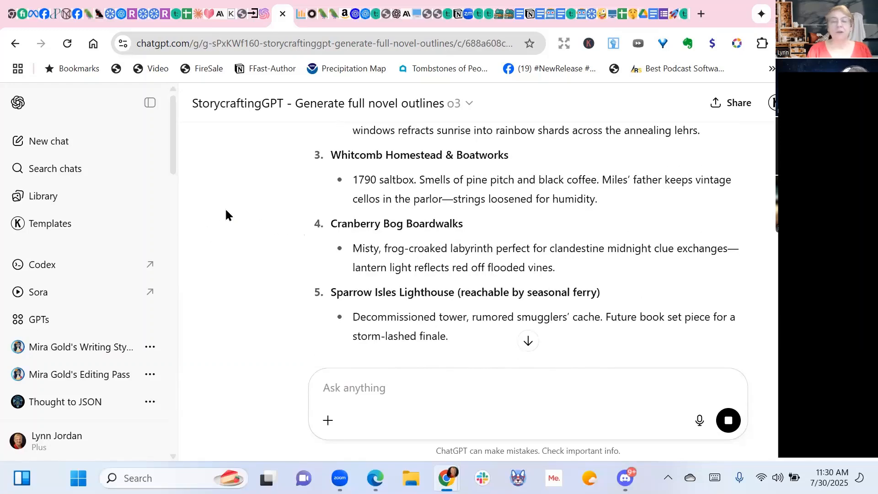
scroll(227, 212, "down", 2)
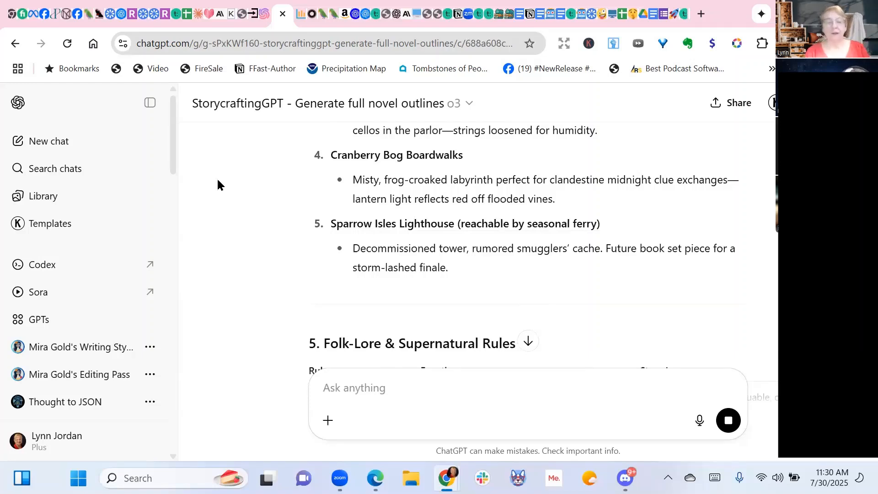
Examine the world-bible's folklore and supernatural rules, economy and daily life snapshots, and seeded threads for future mysteries.
scroll(217, 184, "down", 3)
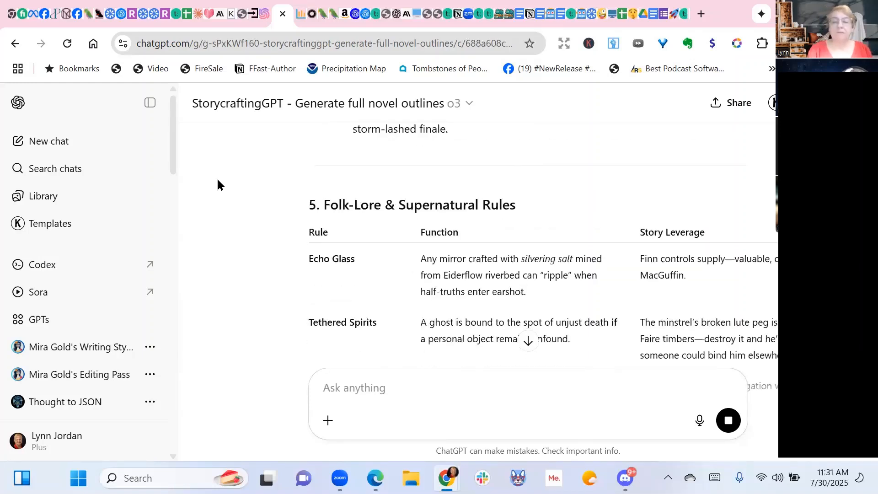
scroll(217, 185, "down", 3)
scroll(217, 184, "down", 3)
scroll(217, 184, "down", 3)
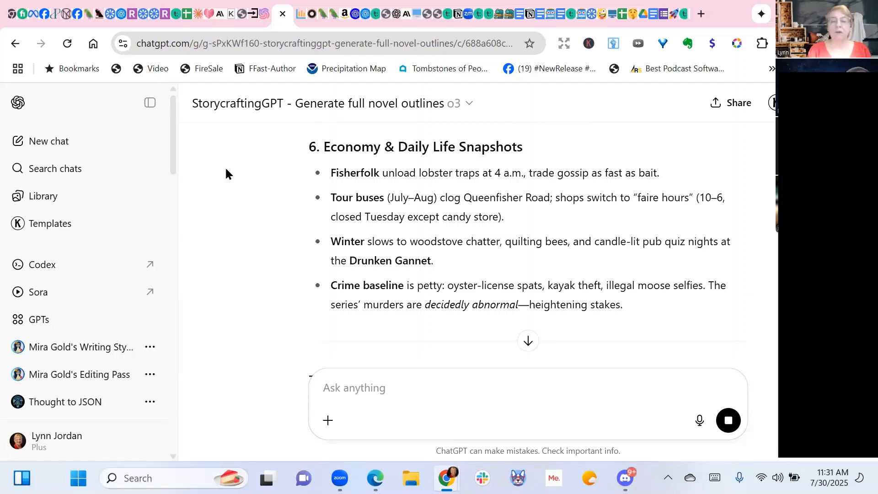
scroll(226, 173, "down", 2)
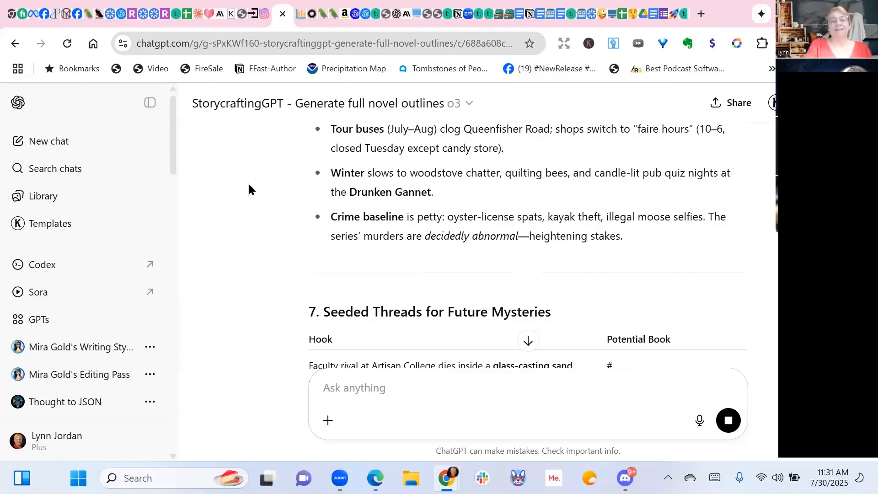
scroll(248, 190, "down", 2)
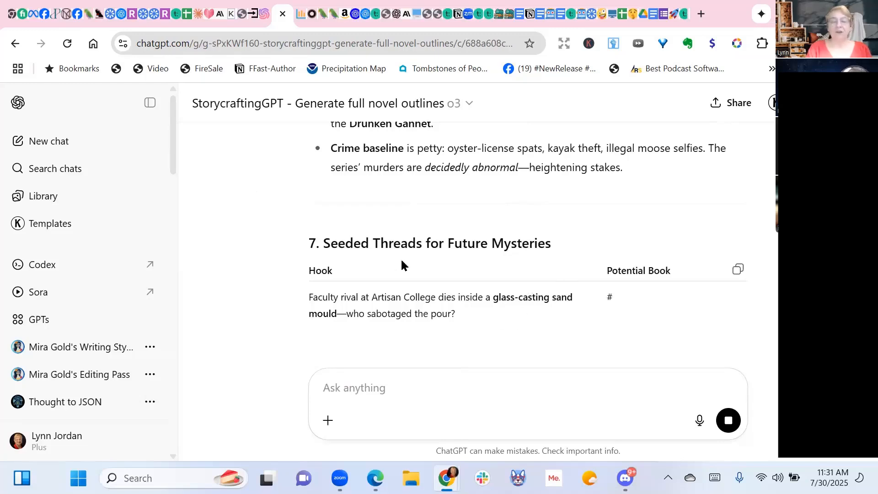
scroll(274, 230, "down", 1)
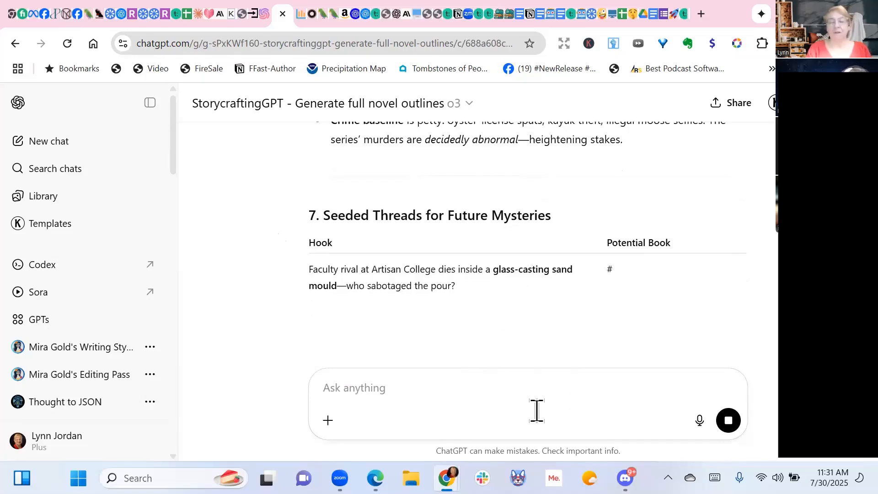
Send the request "Please give me a detailed dossier for this story. Use markdown format in a code block.".
type("Please give")
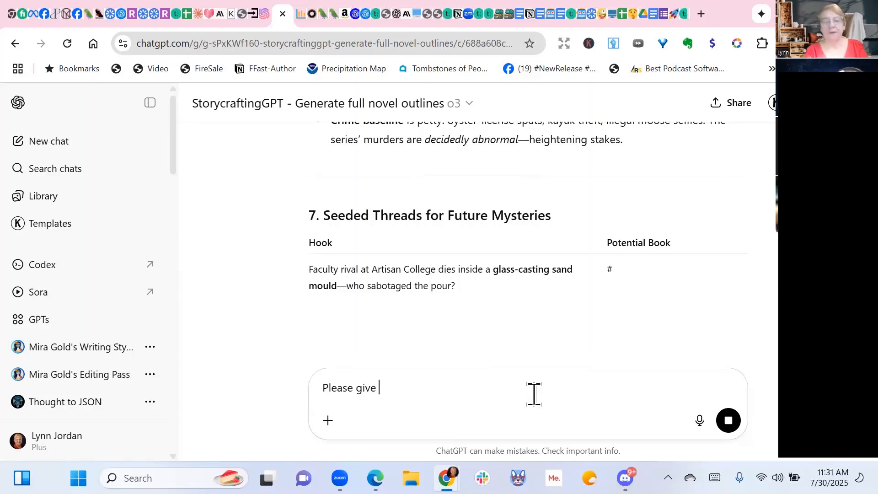
type("me a detailed dossier for this story. Use")
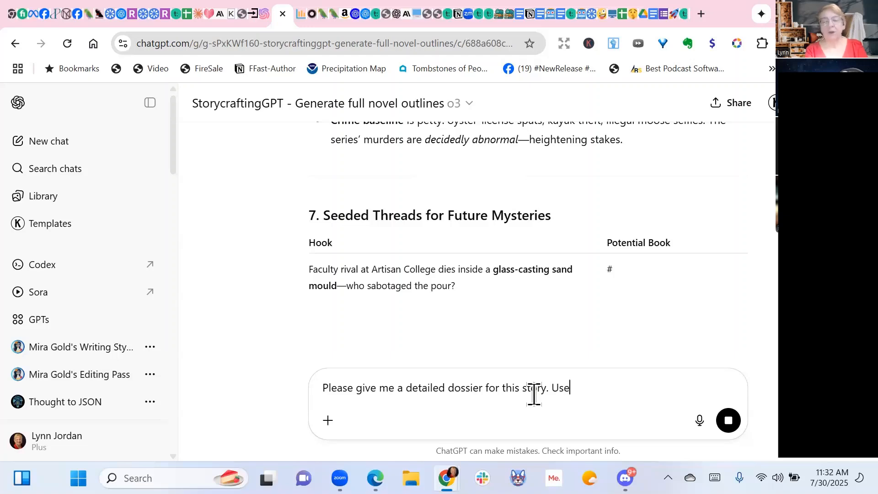
type(" mark")
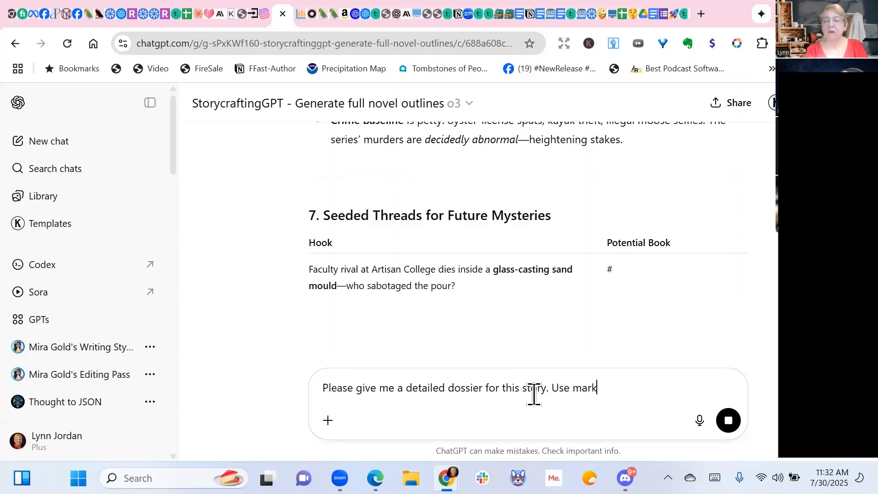
type("dow")
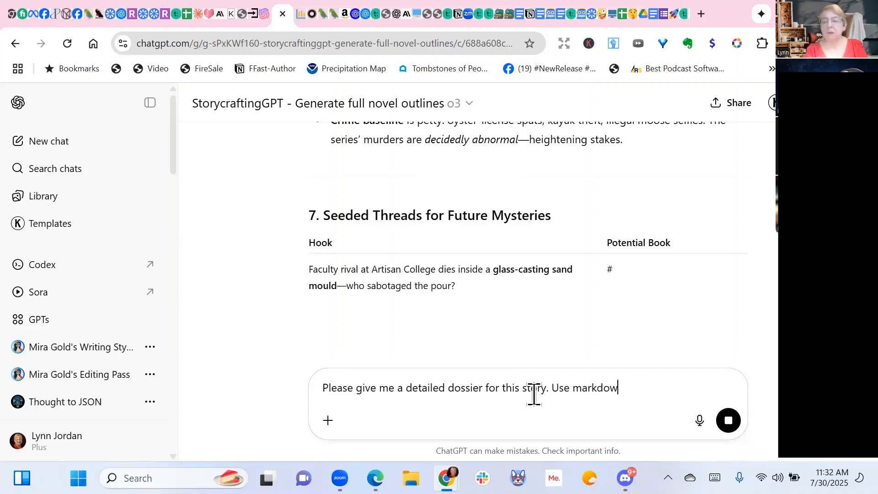
type("n formati")
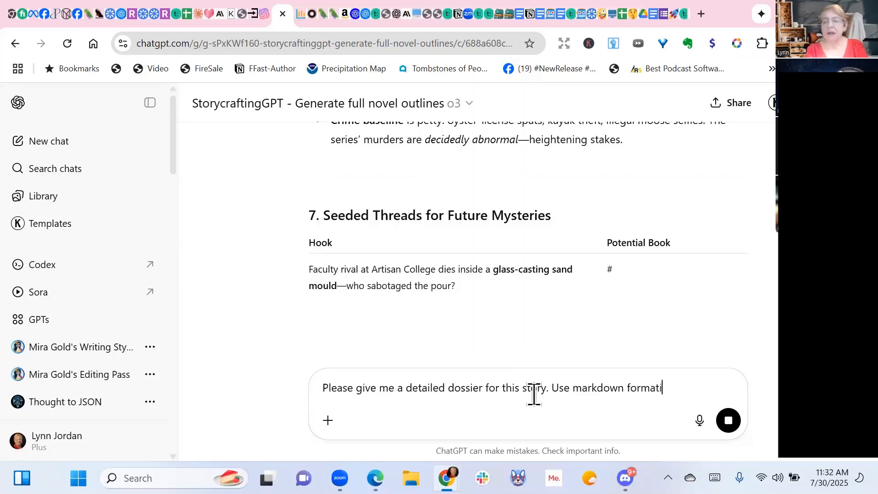
key("BackSpace")
type("in a code ")
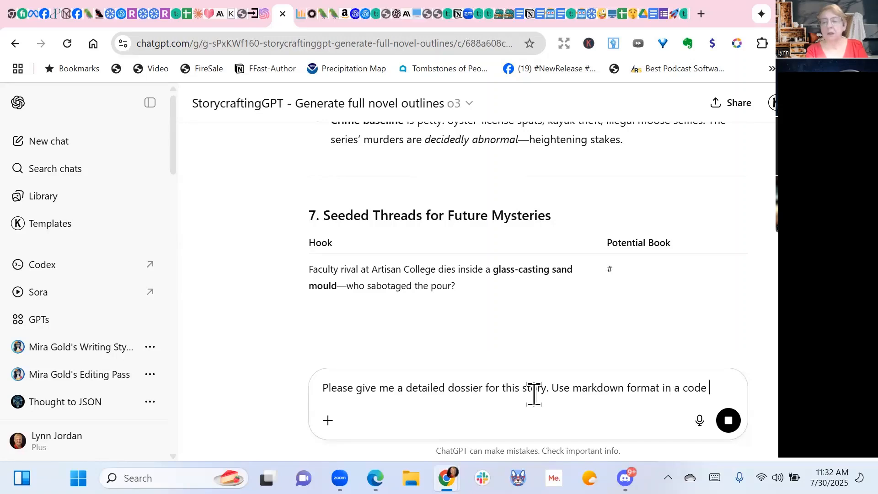
type("block.")
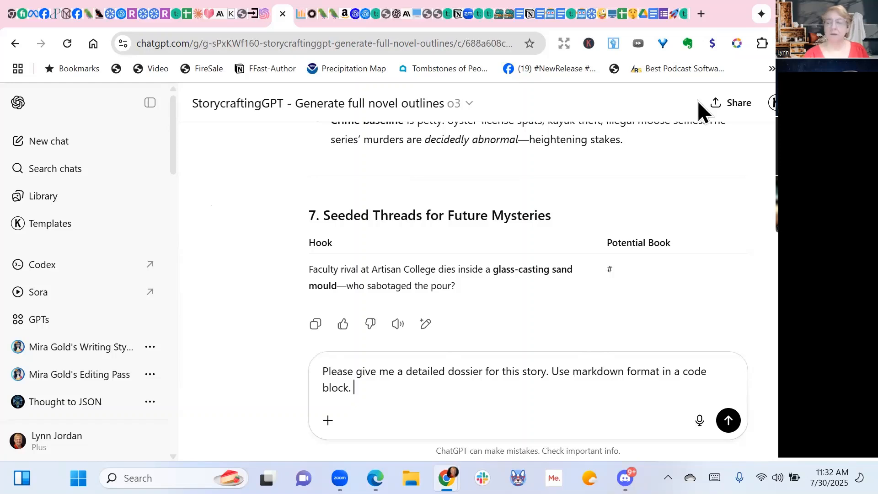
left_click(727, 419)
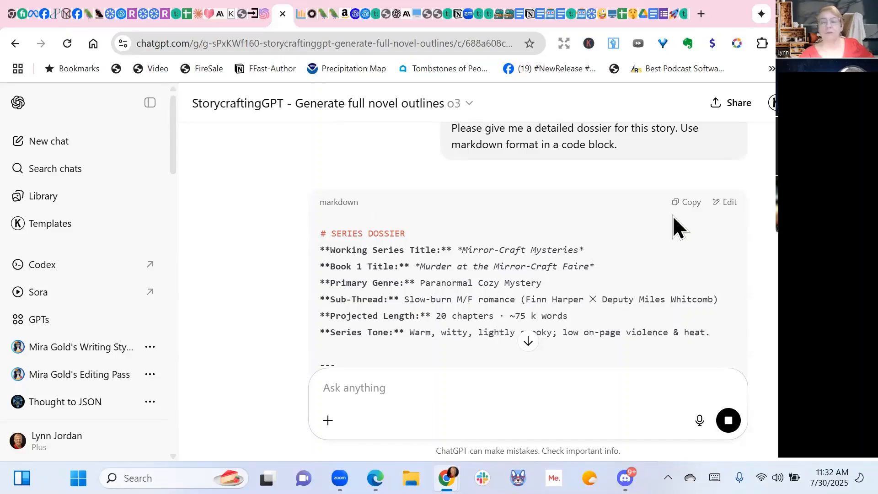
scroll(643, 220, "down", 1)
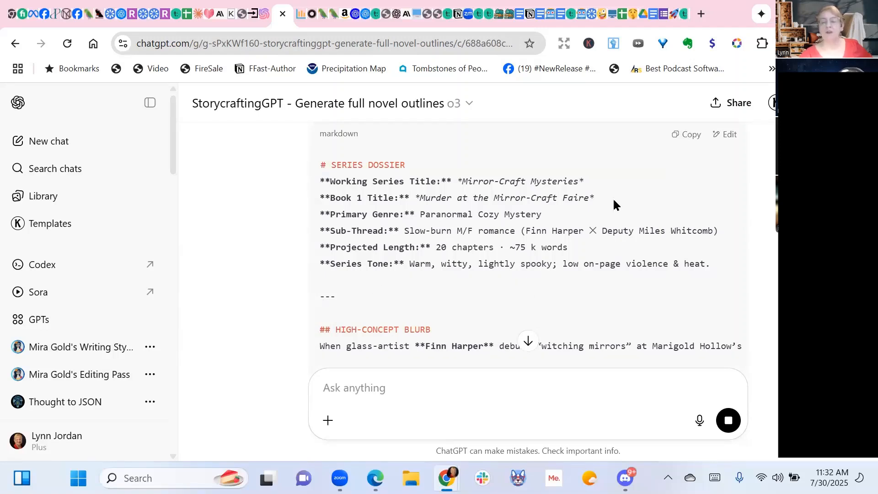
Review the story dossier's opening details, high-concept blurb, core cast table and Marigold Hollow setting snapshot.
scroll(613, 196, "down", 3)
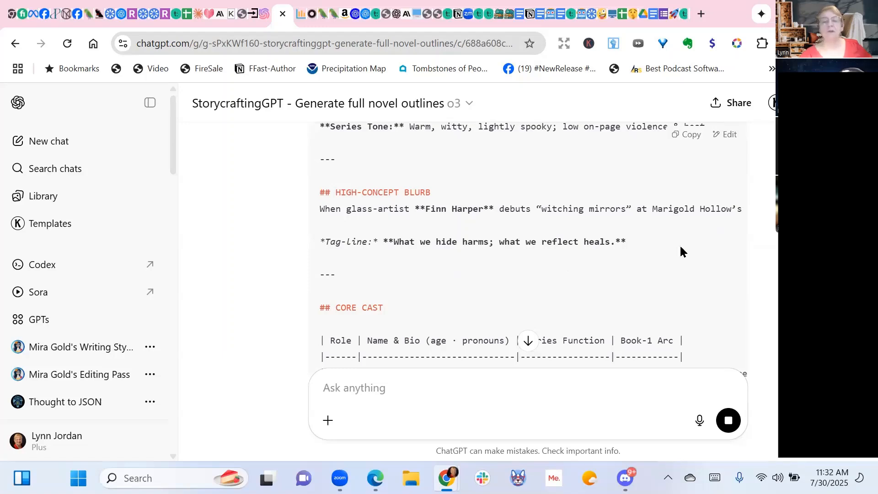
scroll(681, 247, "down", 1)
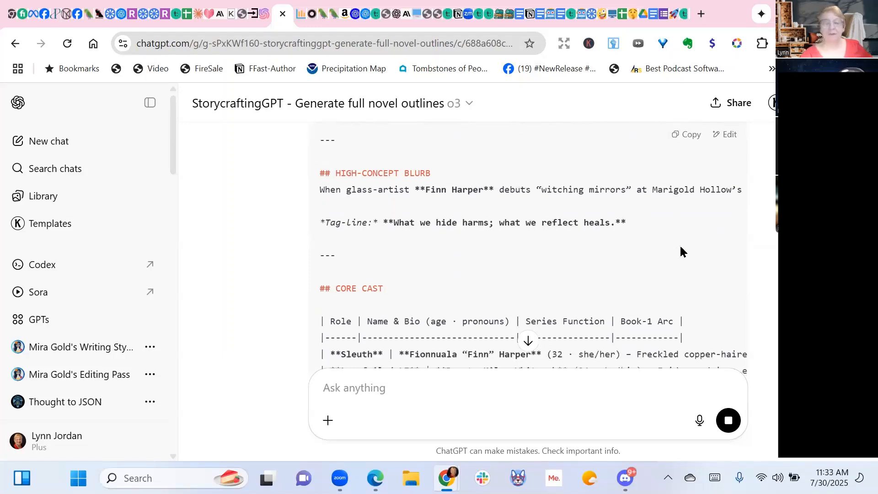
scroll(680, 248, "down", 1)
scroll(204, 265, "down", 1)
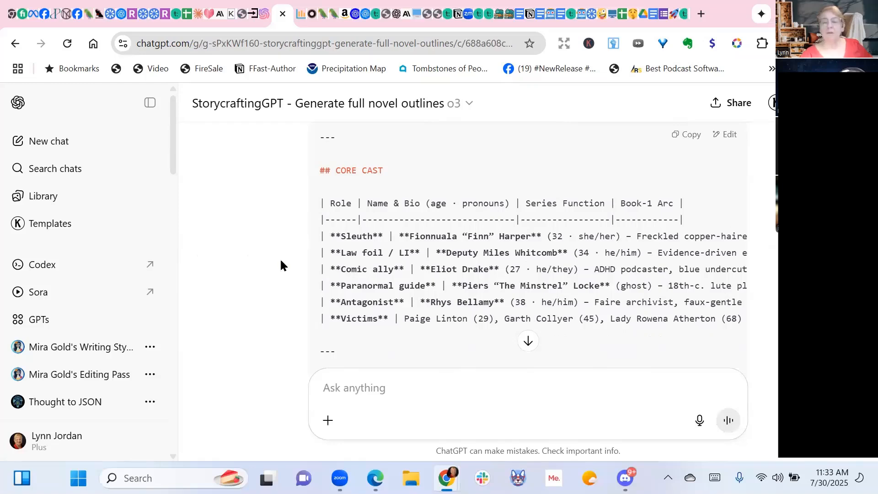
scroll(280, 264, "down", 1)
scroll(280, 264, "down", 2)
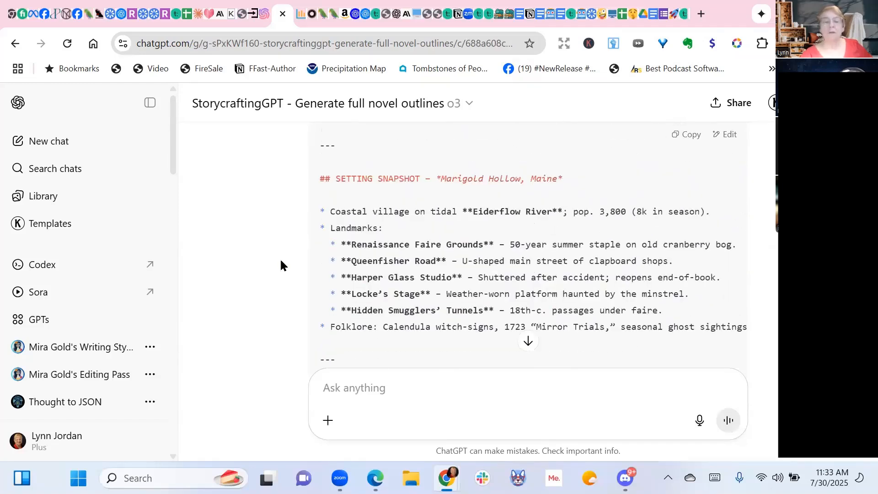
Read the dossier's supernatural rules, 20-chapter structure, series seeds, themes and motifs, and back-matter hook.
scroll(281, 264, "down", 4)
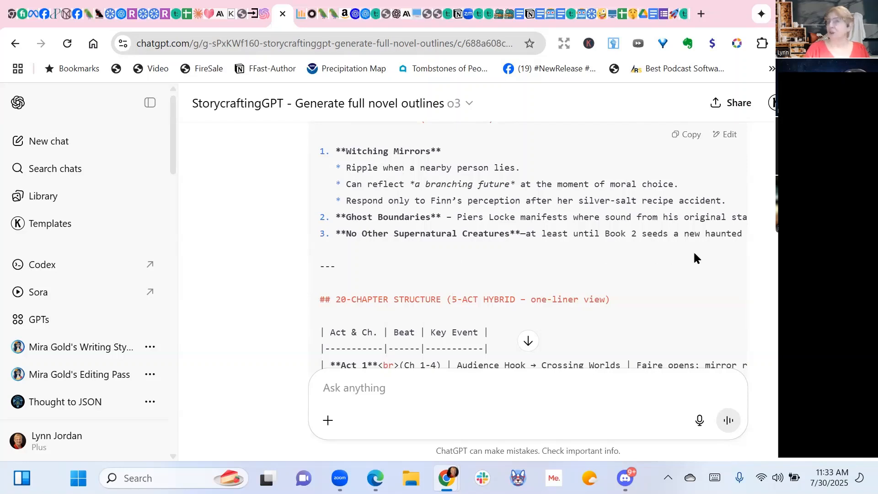
scroll(252, 227, "down", 3)
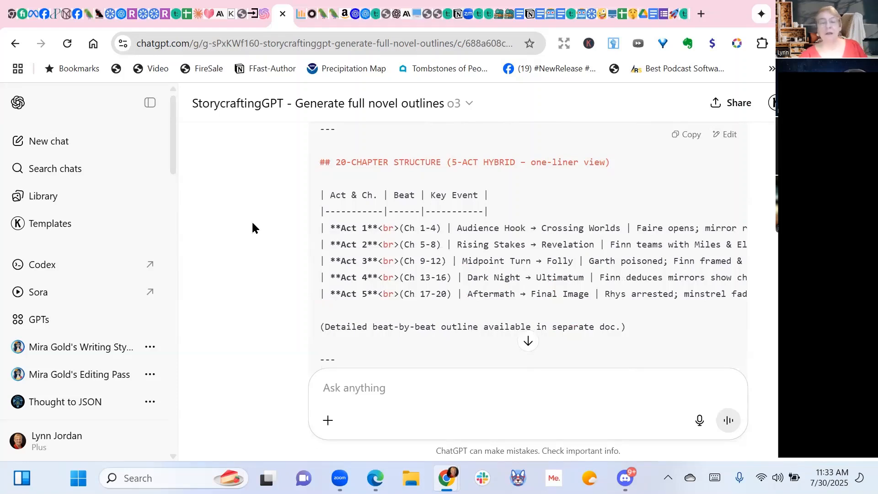
scroll(253, 228, "down", 2)
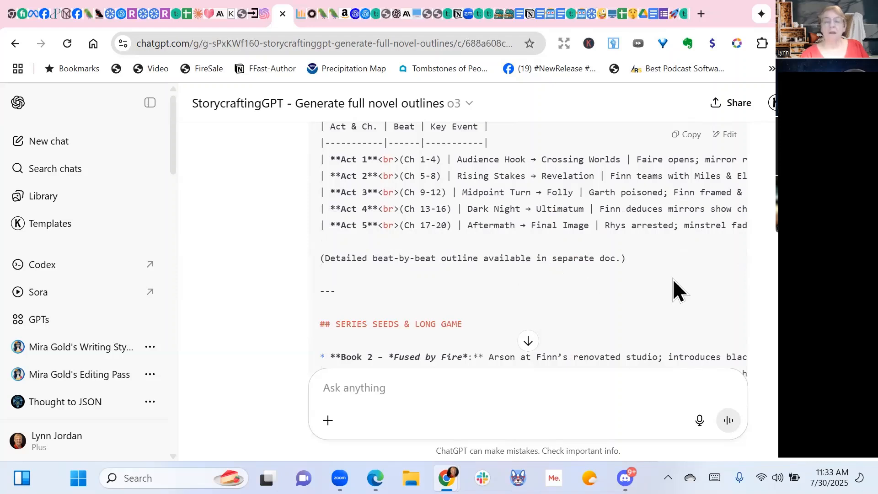
scroll(260, 242, "down", 3)
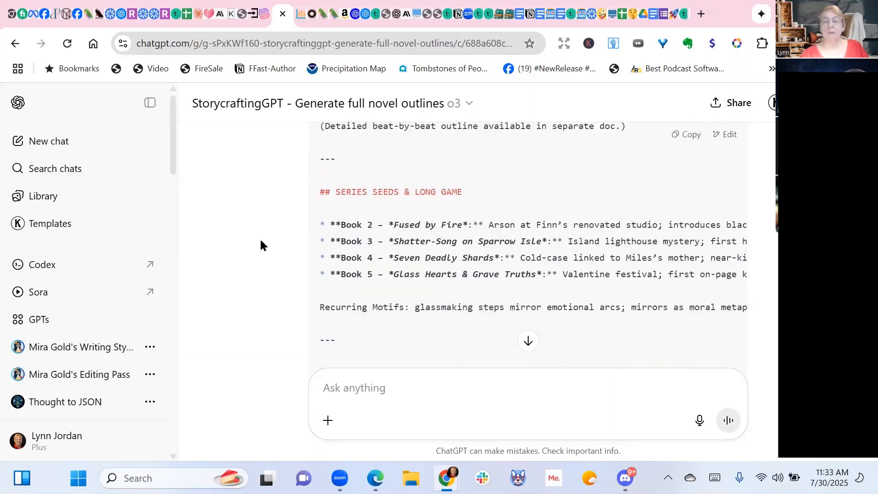
scroll(260, 242, "down", 3)
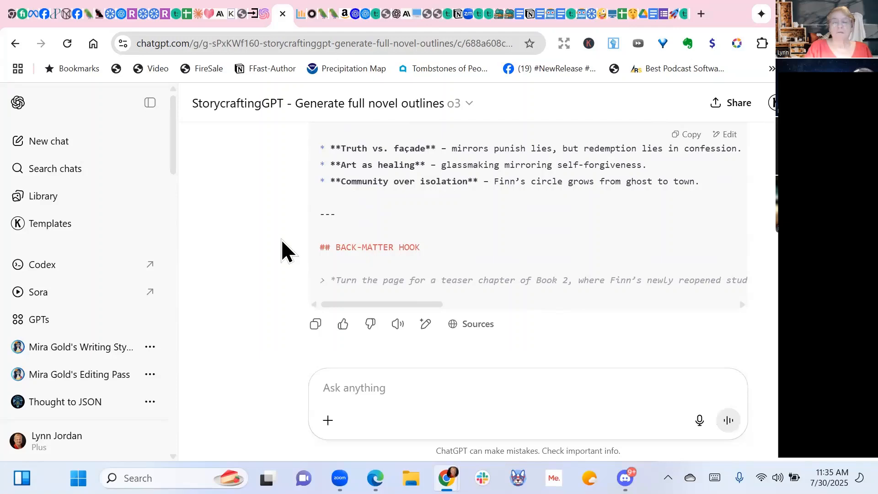
scroll(234, 217, "up", 1)
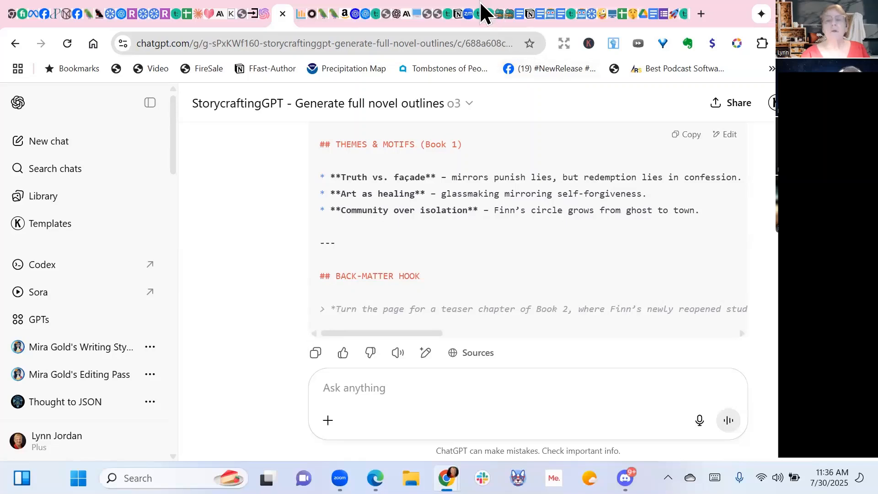
Switch to the Your First Draft dashboard, returning once to the dossier to check the Book 1 title.
left_click(500, 15)
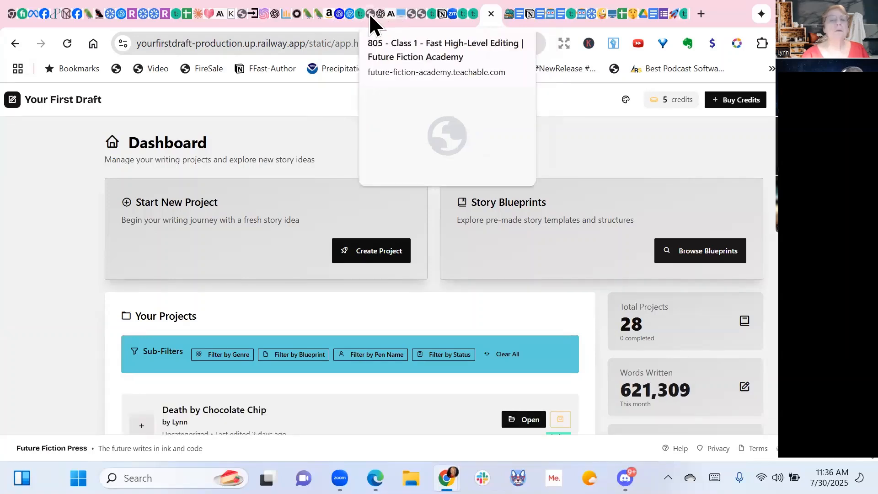
left_click(273, 13)
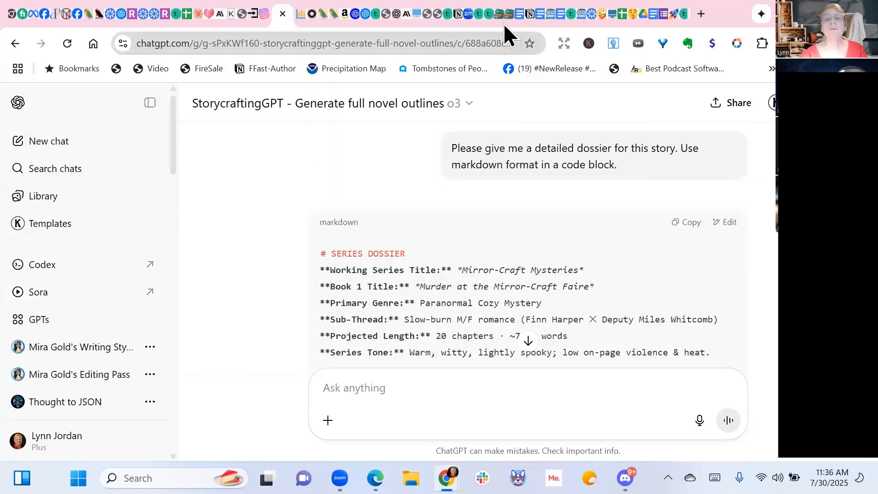
left_click(495, 14)
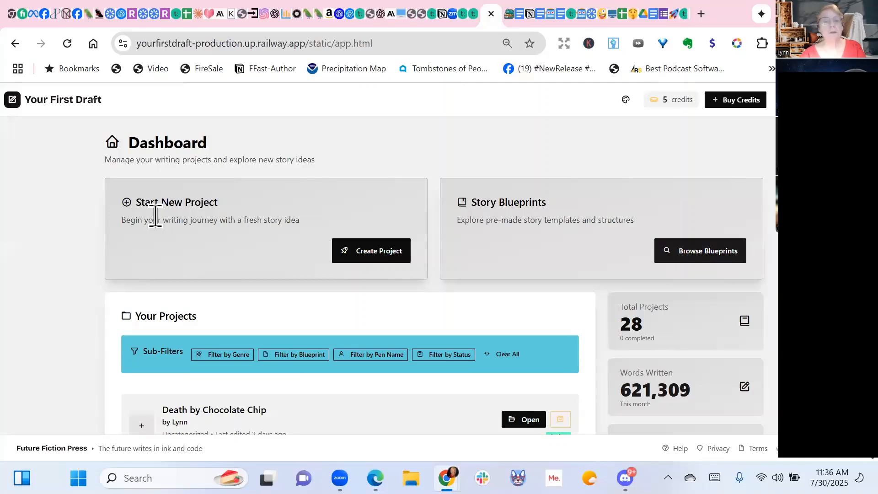
Start a new project titled "Murder at Mirror Craft Faire" and fill in the author's pen name.
left_click(383, 251)
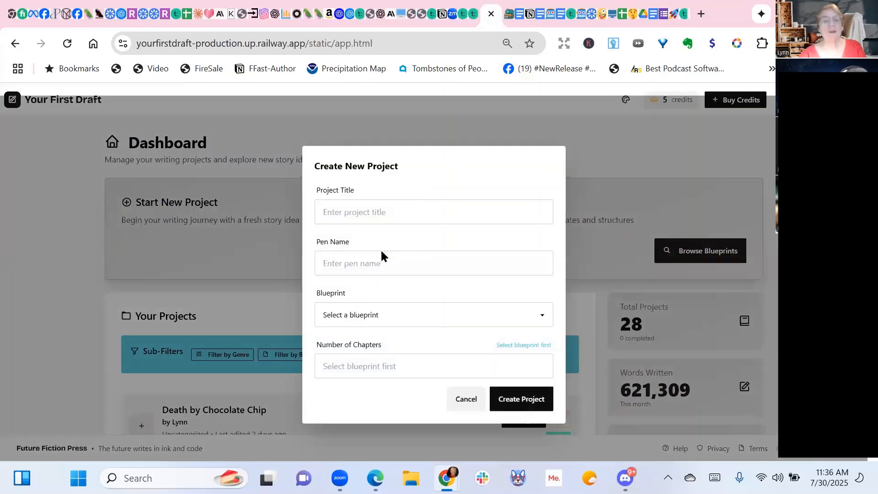
left_click(428, 211)
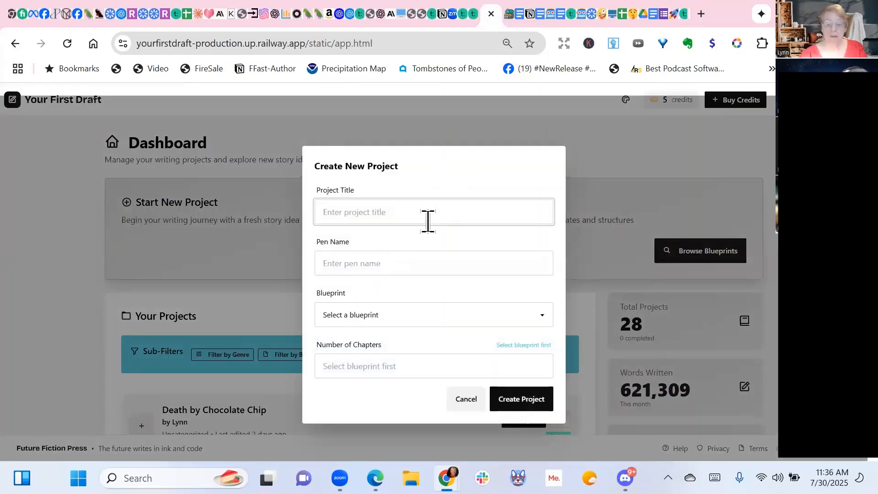
type("Murder at Mirror Craft")
type("Faire")
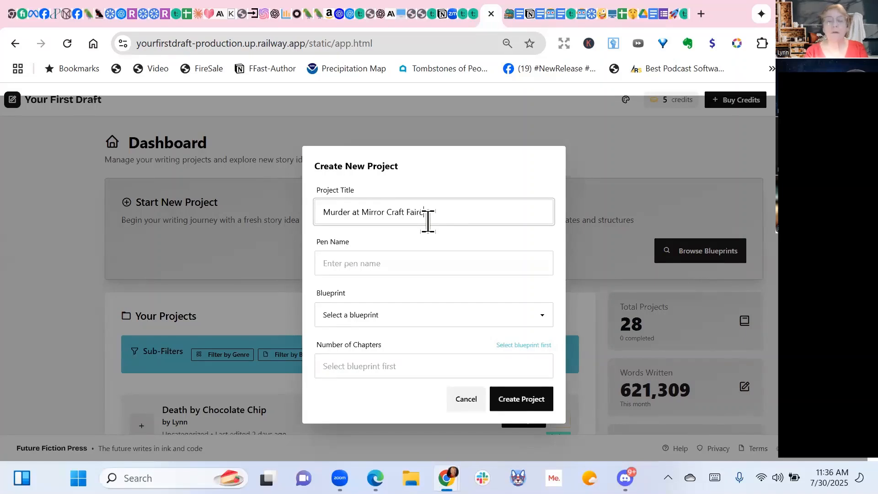
left_click(386, 262)
type("Lynn")
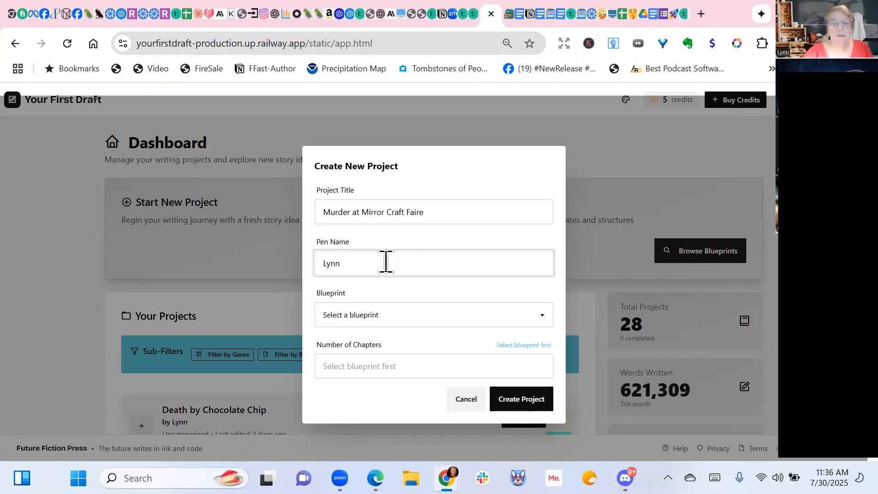
Look through the blueprint choices offered for the new project, from the 5-chapter to the 40-chapter ones.
left_click(546, 319)
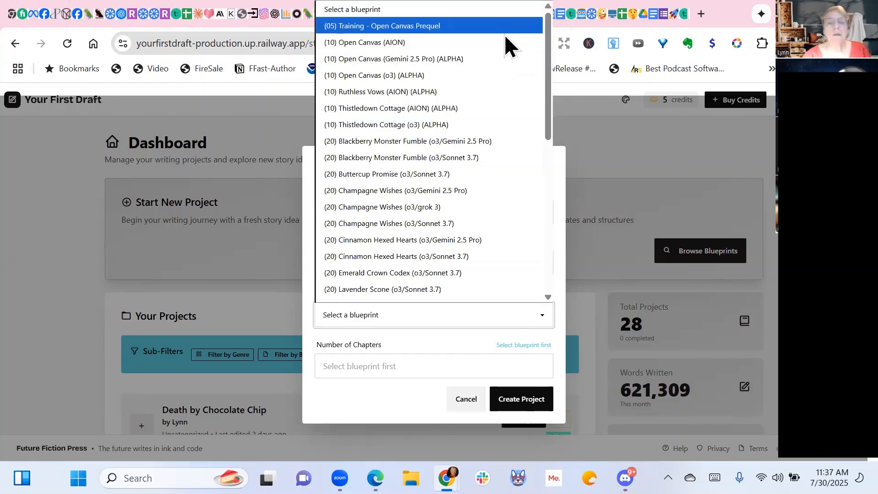
scroll(482, 176, "down", 8)
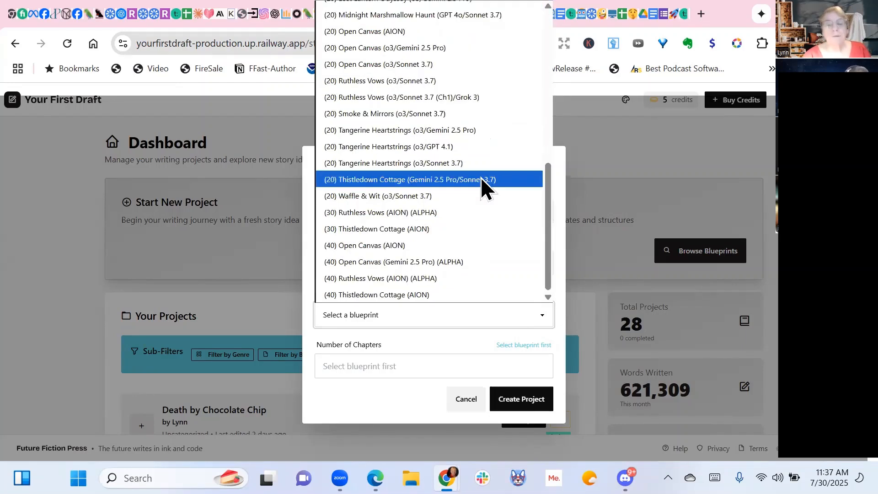
scroll(481, 230, "up", 5)
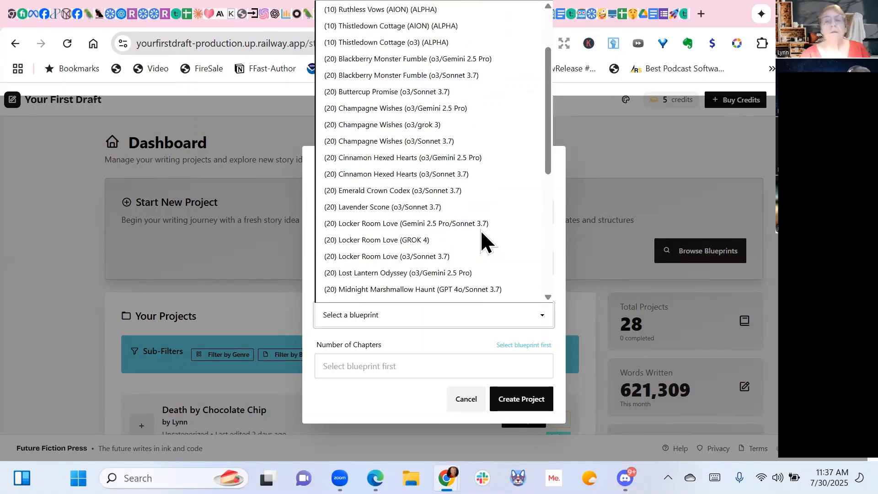
scroll(481, 229, "up", 2)
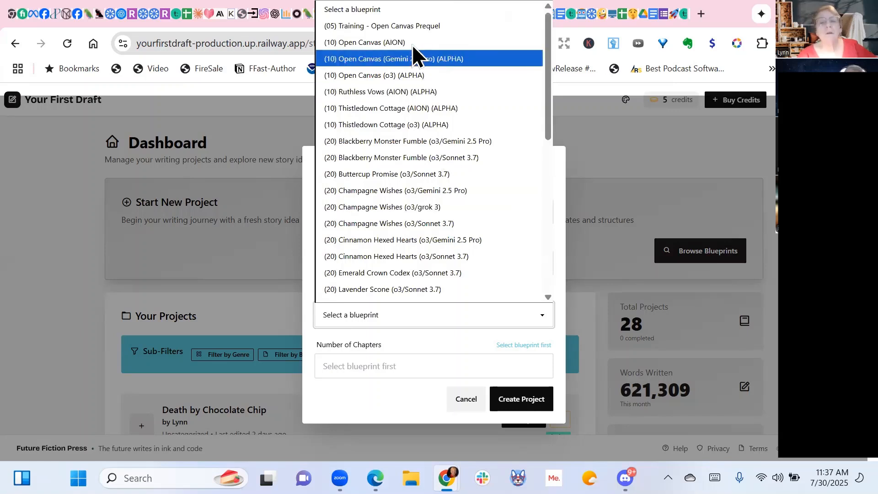
left_click(688, 143)
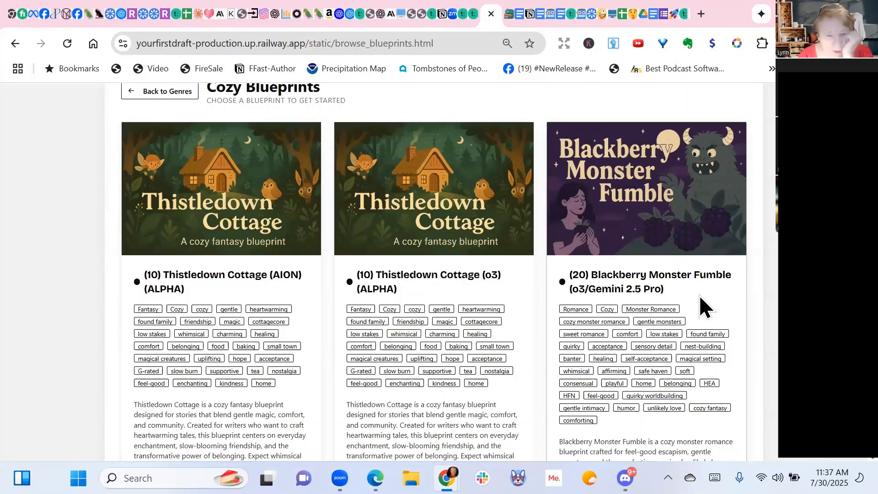
Examine the Cozy blueprints' tags and descriptions, covering 10-chapter Thistledown Cottage, Blackberry Monster Fumble, Lavender Scone and Midnight Marshmallow Haunt.
scroll(699, 295, "down", 10)
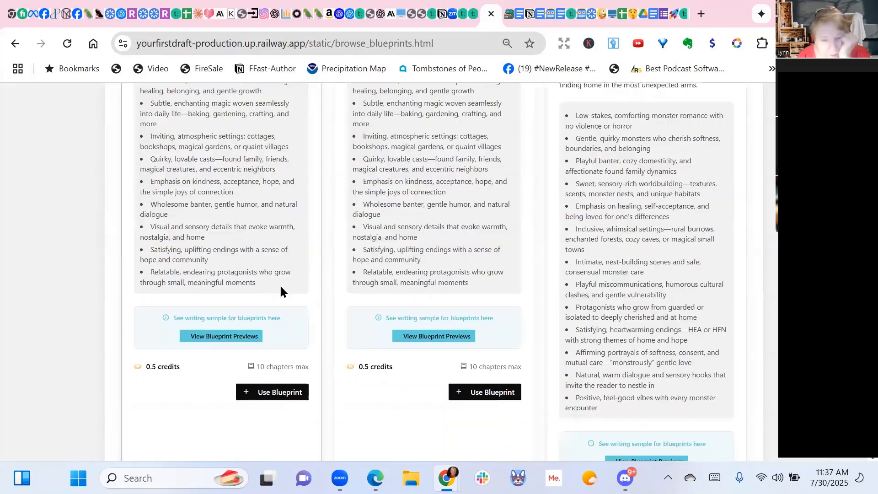
scroll(587, 284, "down", 6)
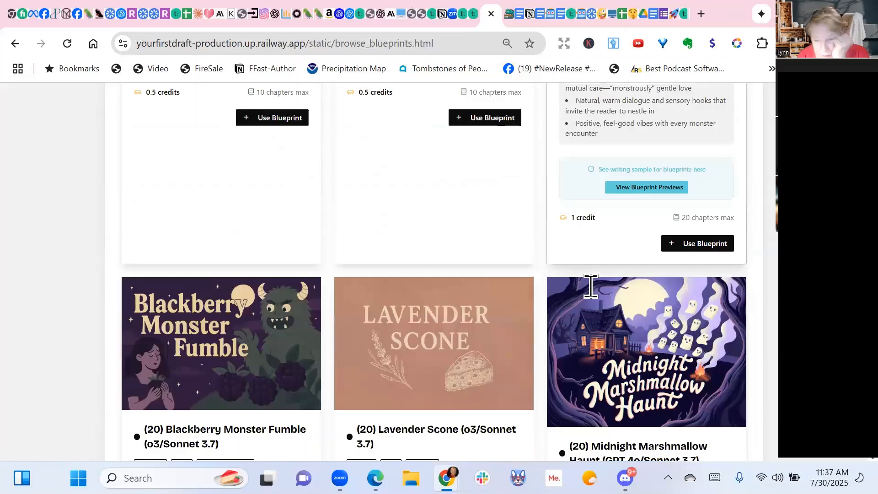
scroll(752, 250, "down", 3)
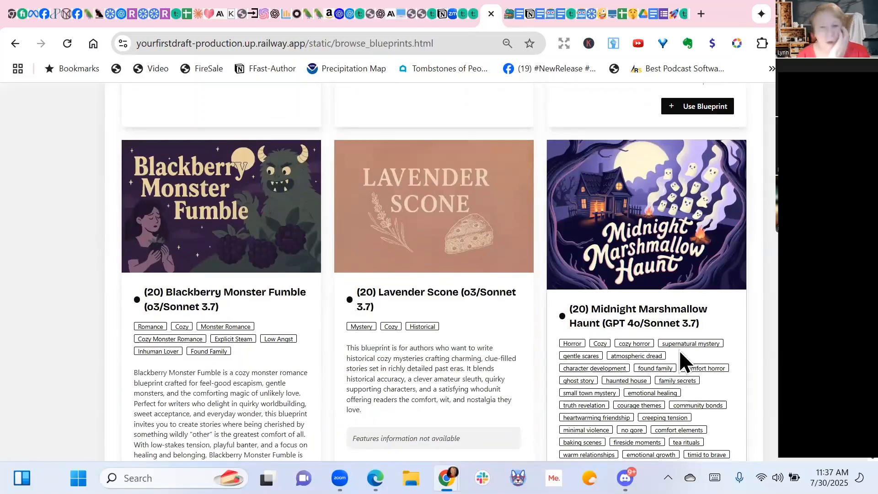
scroll(644, 393, "down", 3)
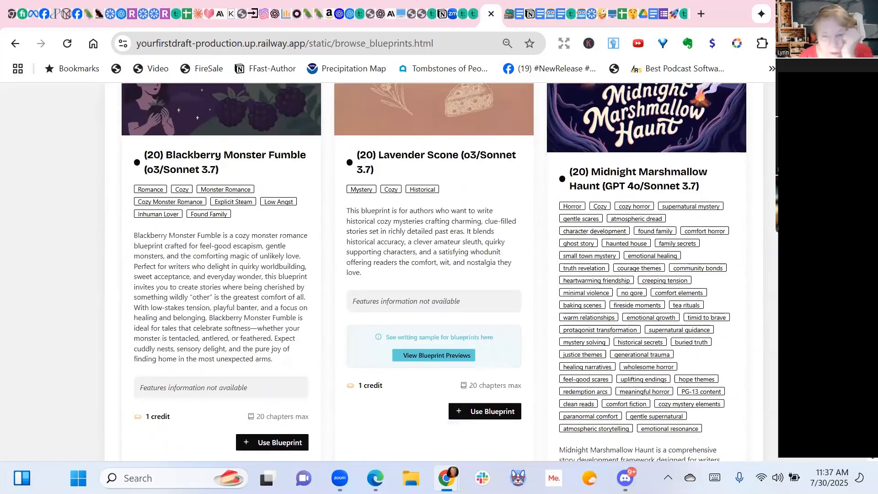
scroll(418, 286, "down", 10)
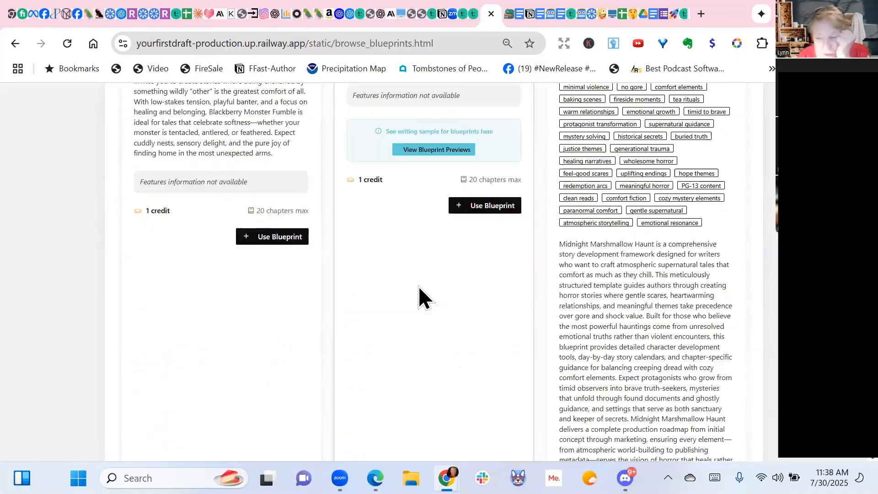
scroll(418, 286, "down", 15)
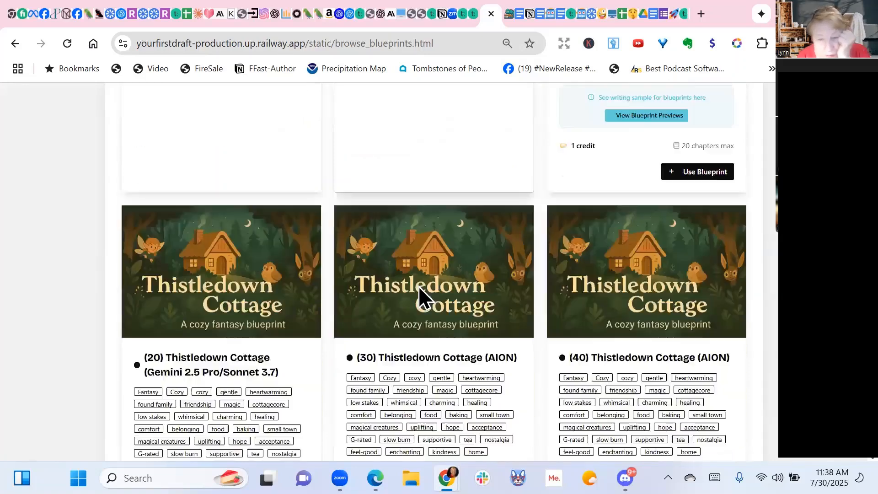
Compare the 20-, 30- and 40-chapter Thistledown Cottage blueprints by tags, description, features and credit cost.
scroll(328, 249, "down", 3)
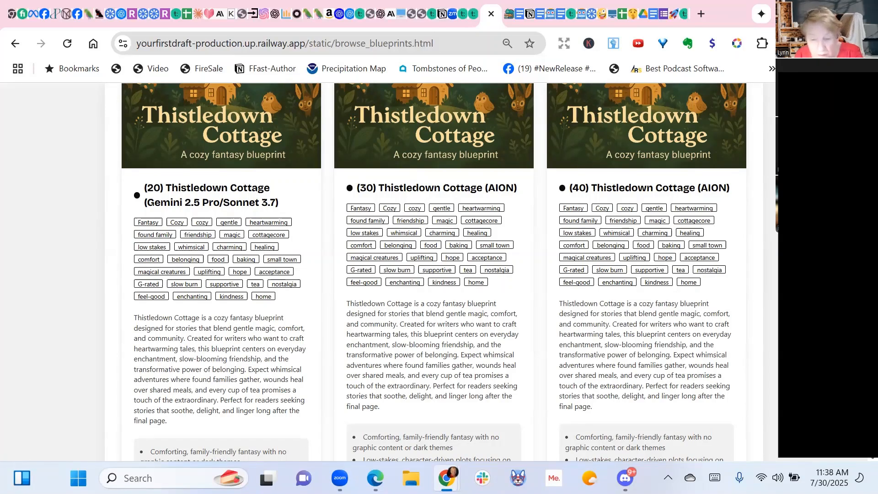
scroll(433, 272, "down", 8)
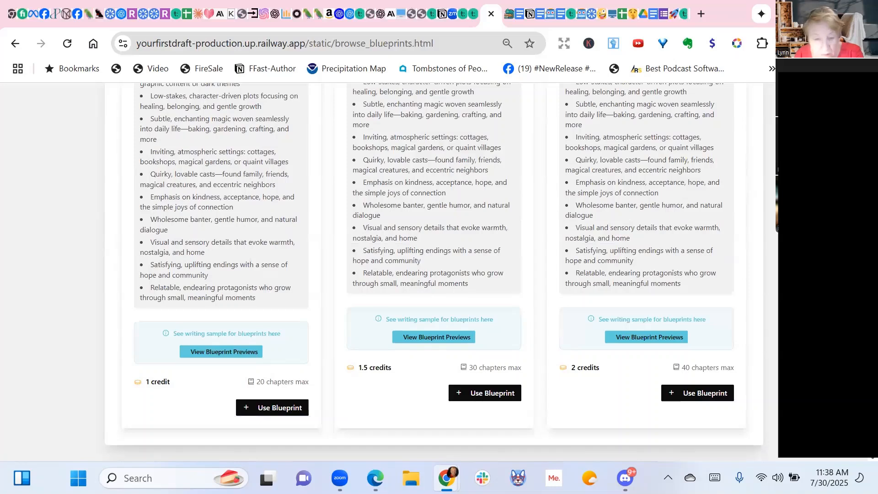
scroll(433, 272, "up", 8)
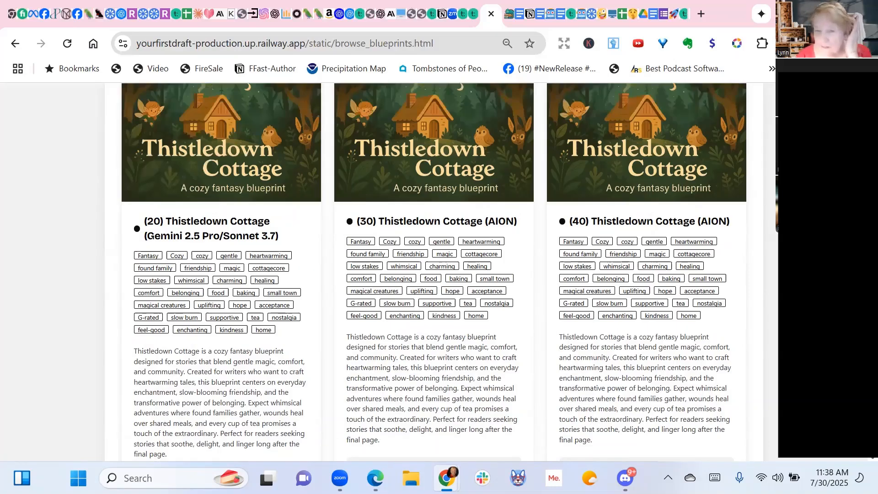
scroll(434, 272, "down", 6)
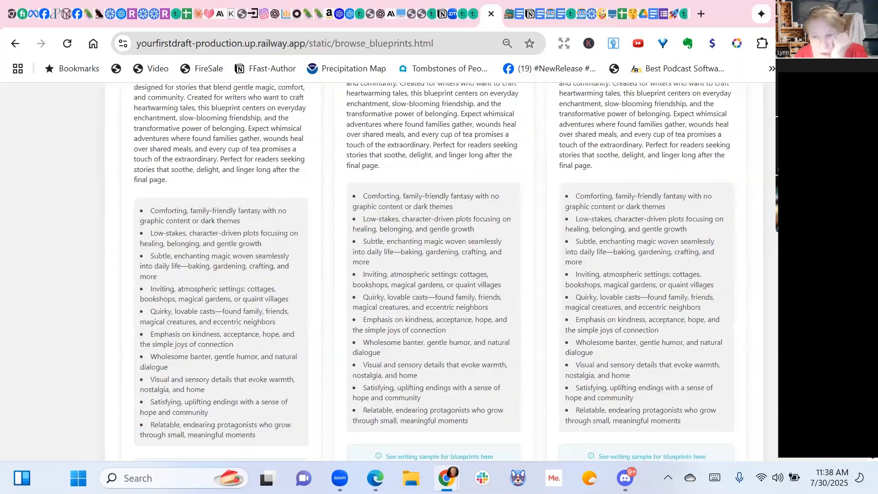
scroll(434, 271, "down", 10)
scroll(434, 272, "up", 4)
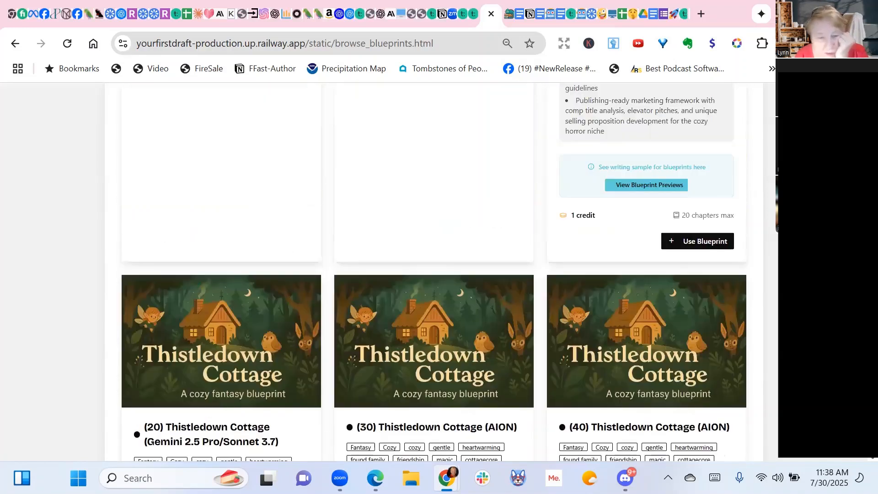
scroll(434, 272, "down", 3)
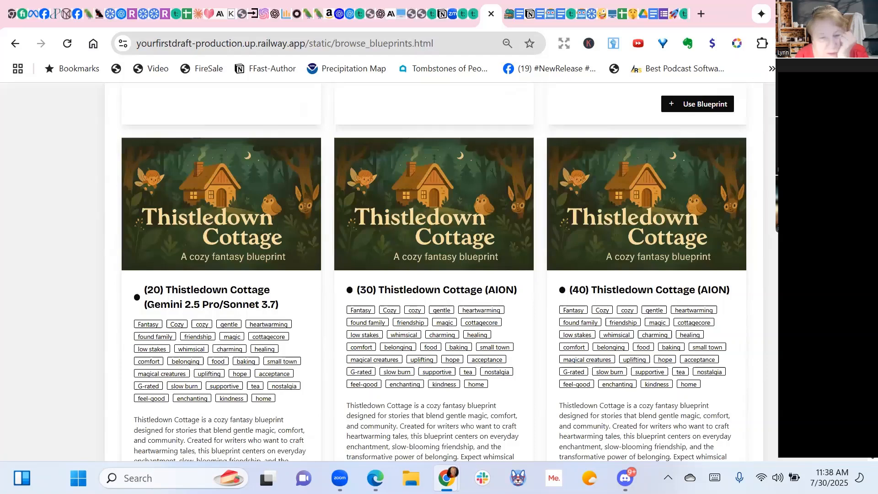
scroll(191, 322, "down", 3)
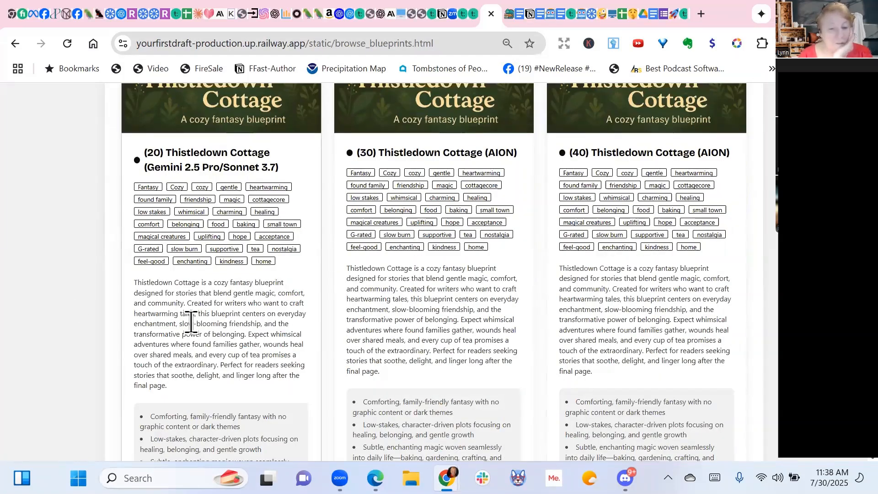
Review the 20-chapter Thistledown Cottage blueprint's features and recheck the 20-chapter Blackberry Monster Fumble, Lavender Scone and Midnight Marshmallow Haunt blueprints.
scroll(191, 322, "down", 4)
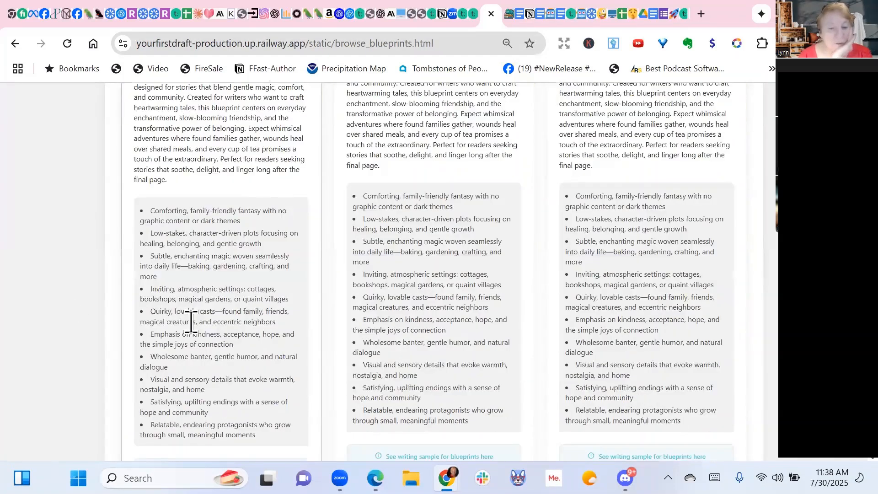
scroll(191, 322, "up", 4)
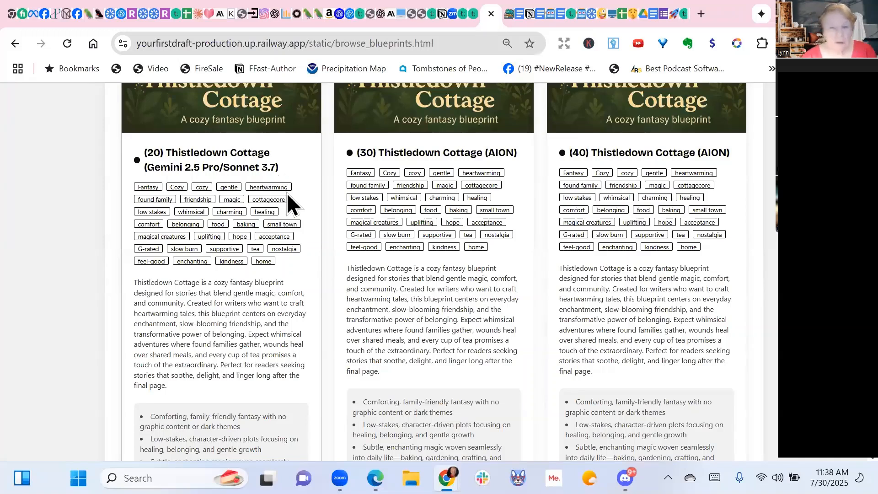
scroll(287, 193, "up", 10)
scroll(287, 193, "up", 16)
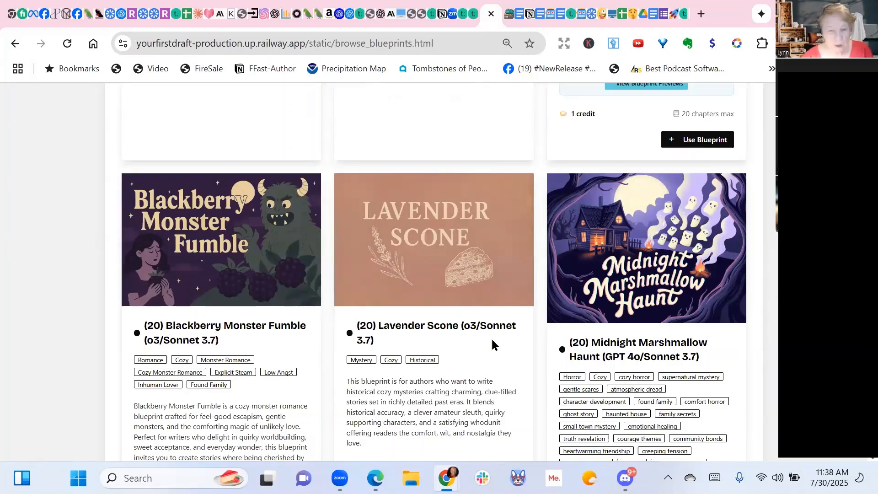
scroll(492, 345, "up", 8)
scroll(492, 346, "down", 9)
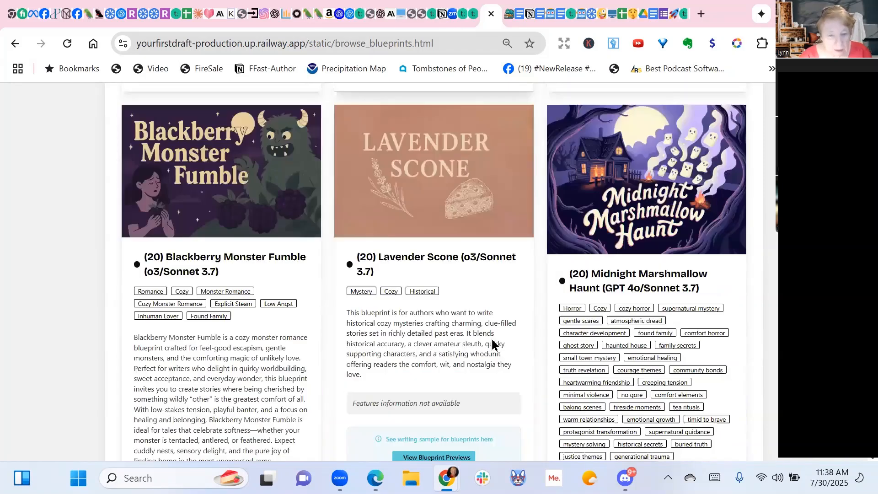
Return to the new project form, title the project "Murder at the Faire" and fill in the author's pen name.
key("alt+Left")
left_click(374, 251)
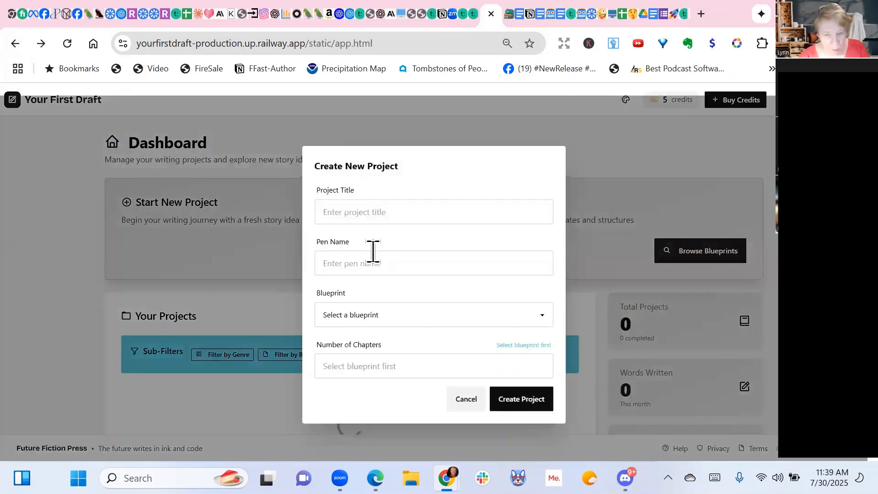
left_click(385, 212)
type("Murder at the ")
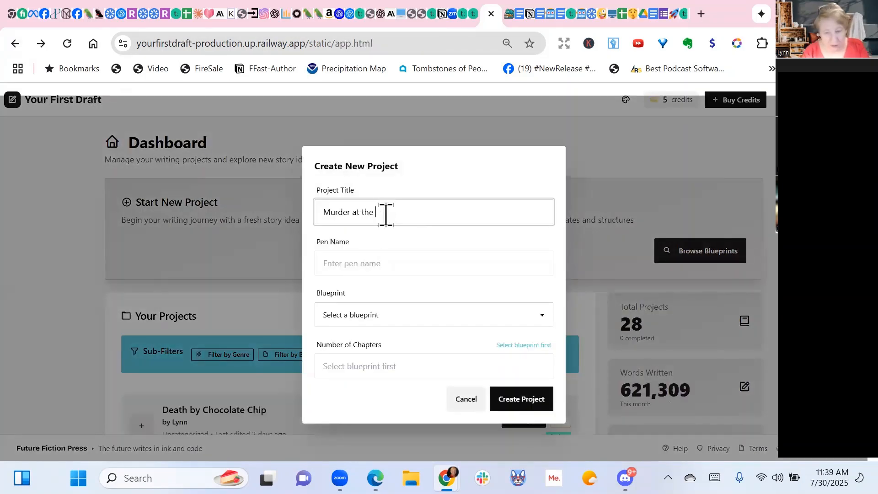
type("Faire")
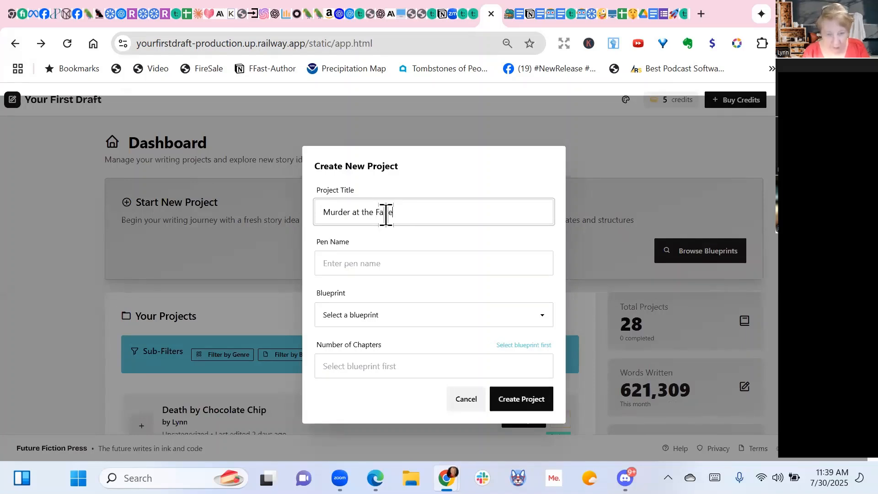
left_click(390, 254)
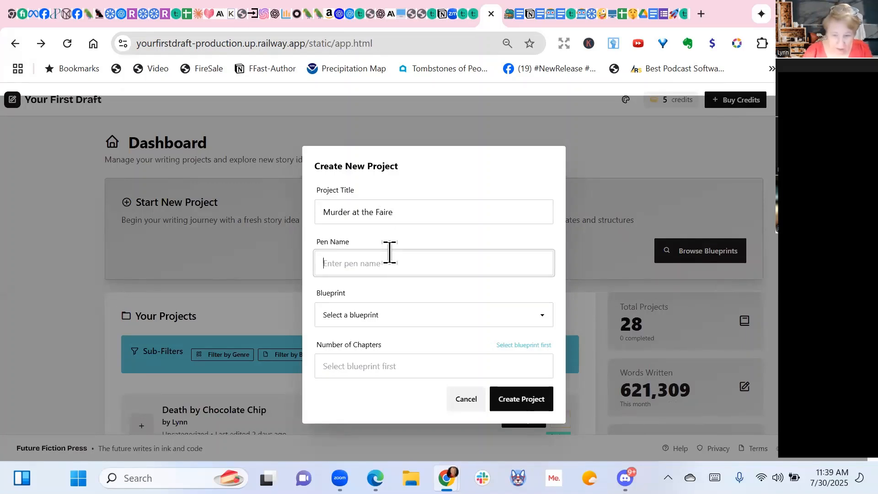
type("Lynn")
Assign the (20) Thistledown Cottage (Gemini 2.5 Pro/Sonnet 3.7) blueprint and create the project.
left_click(548, 321)
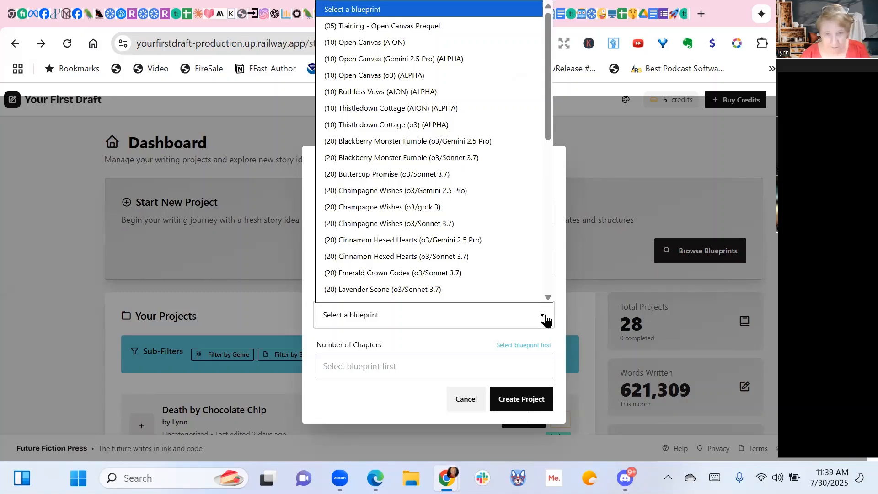
scroll(487, 101, "down", 10)
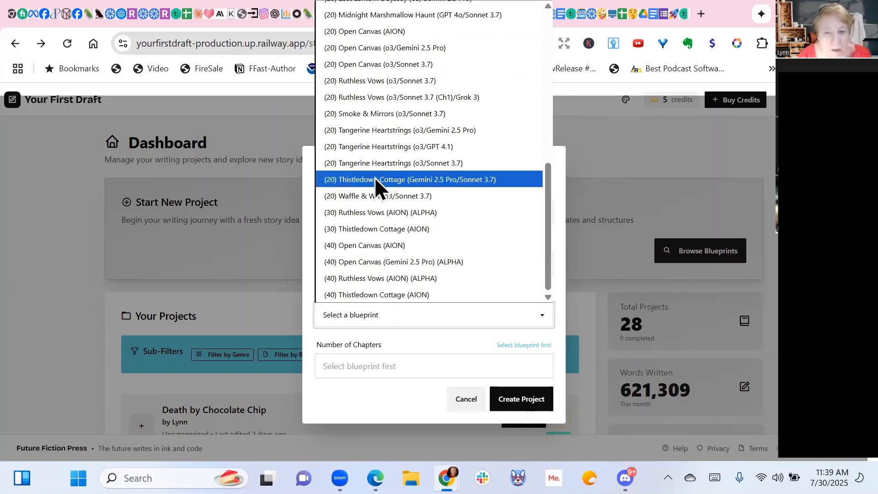
left_click(478, 179)
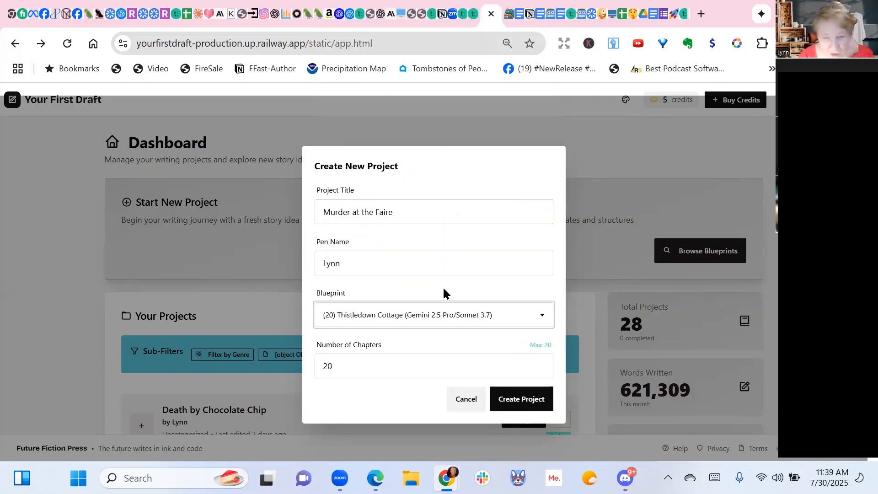
left_click(532, 399)
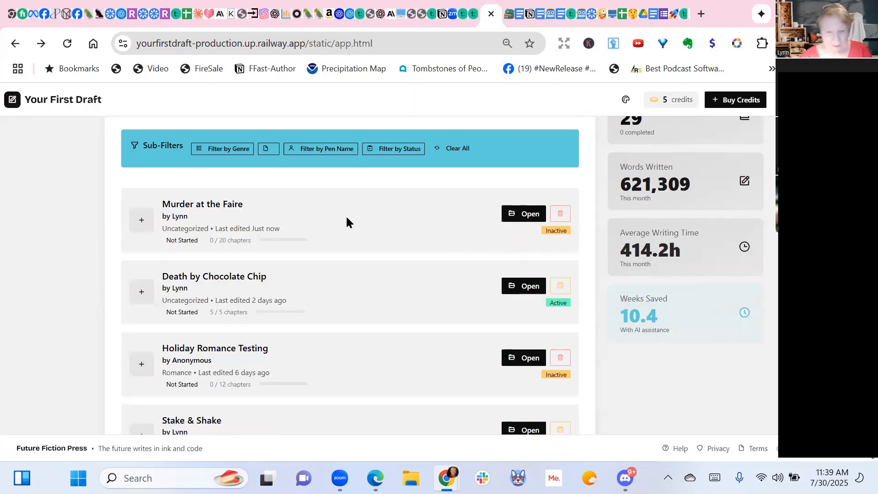
Open the "Murder at the Faire" project and activate it for 1 credit.
left_click(523, 214)
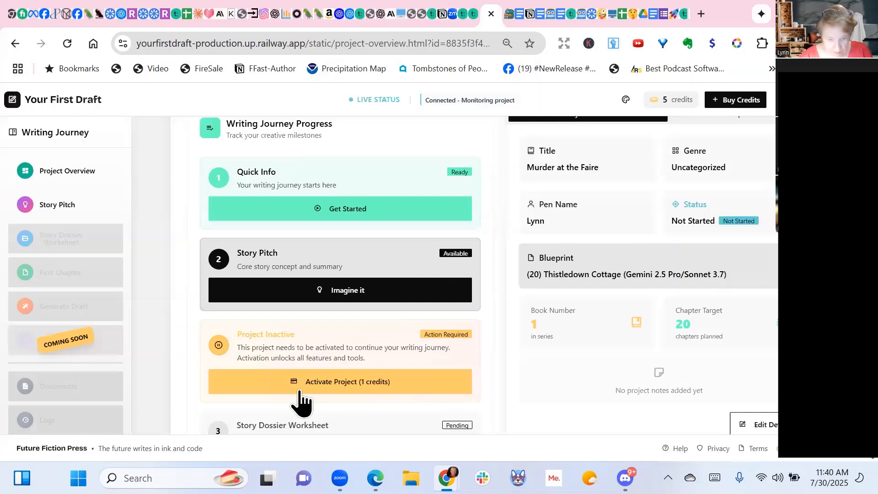
left_click(325, 388)
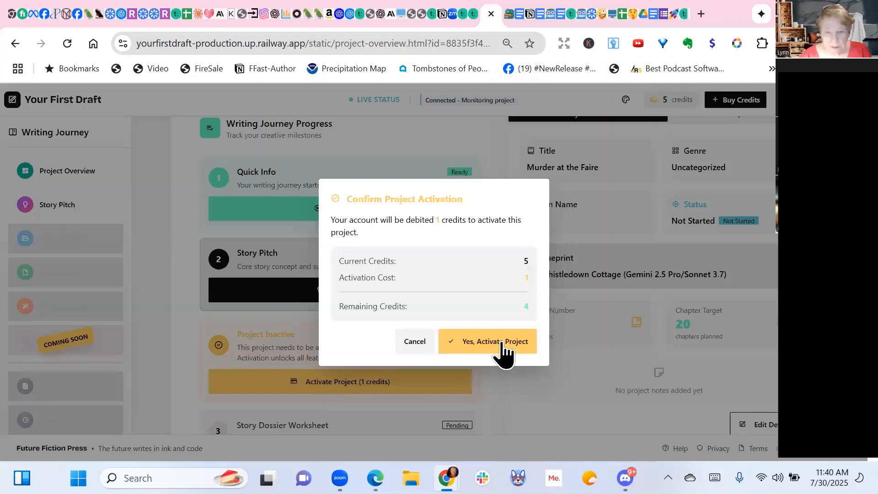
left_click(501, 344)
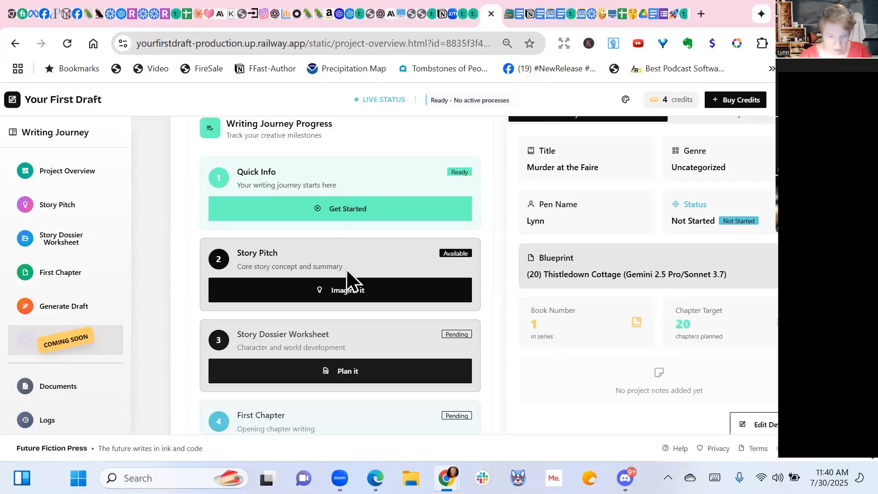
Open the project's Story Pitch stage and read the guidance on what makes a good story pitch.
left_click(342, 293)
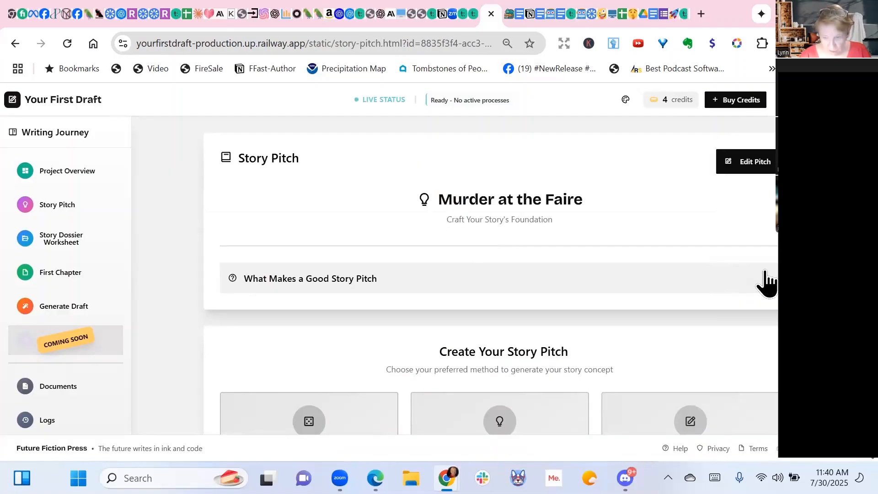
left_click(764, 274)
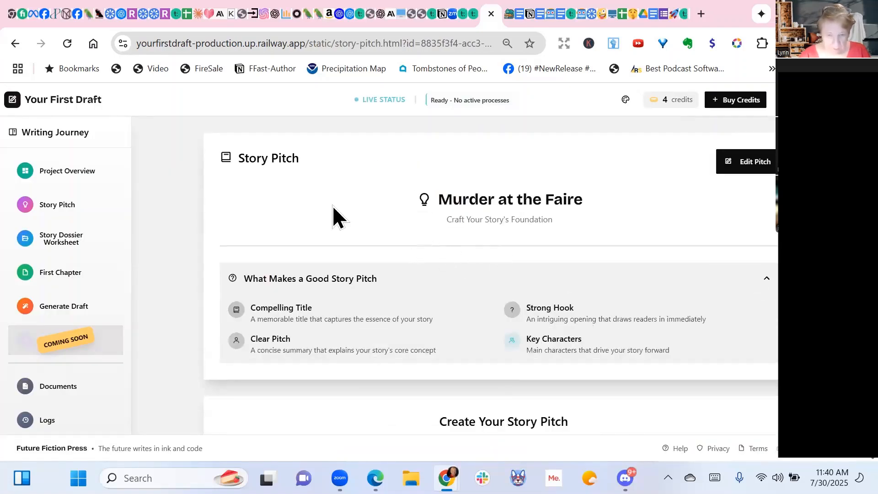
left_click(389, 278)
scroll(457, 302, "down", 3)
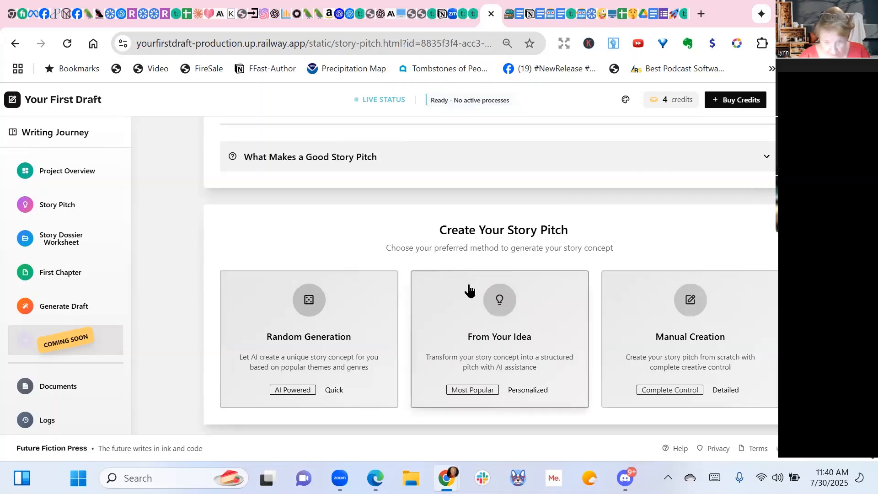
Generate a story pitch from your own idea, using the complete book dossier from the clipboard history as the story concept.
left_click(474, 359)
key("super+v")
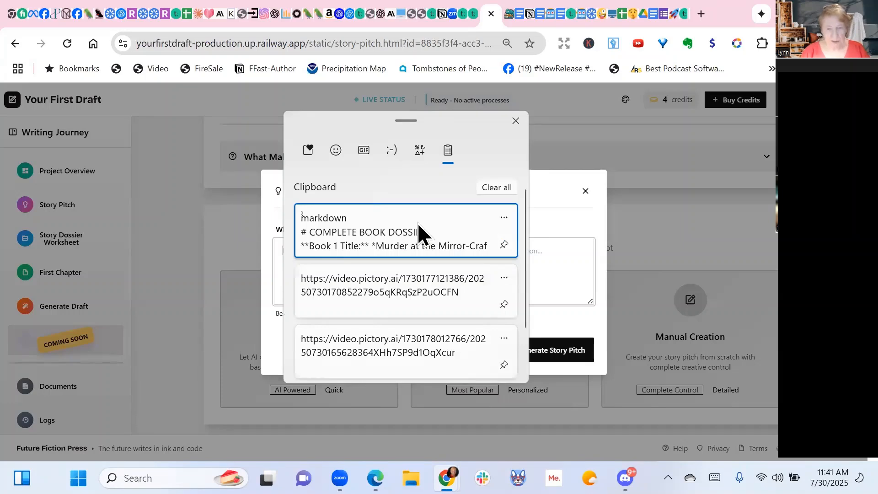
left_click(417, 223)
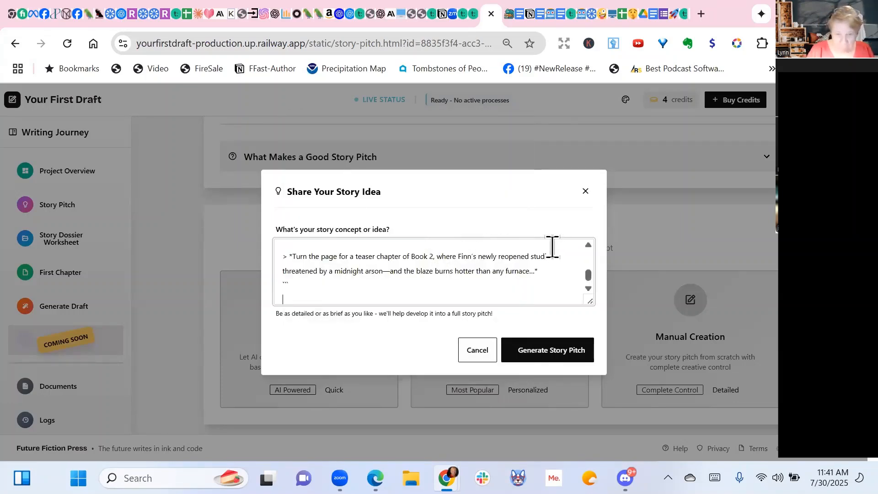
scroll(416, 270, "down", 1)
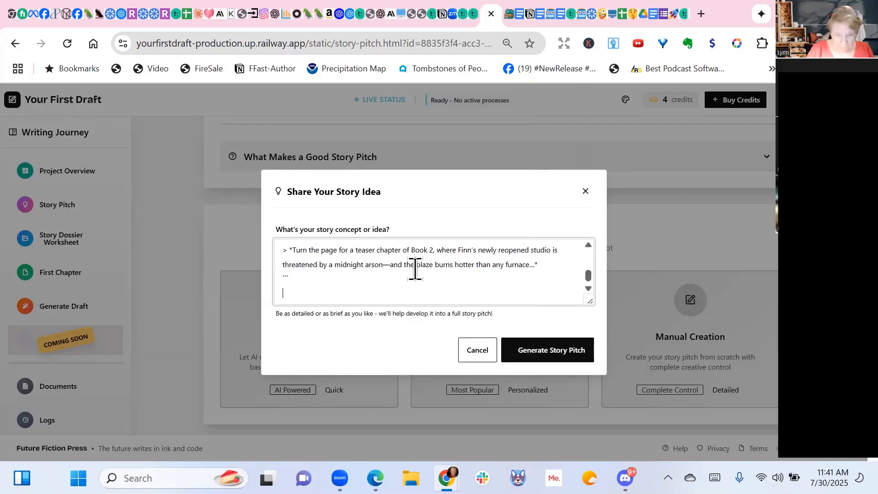
left_click(567, 352)
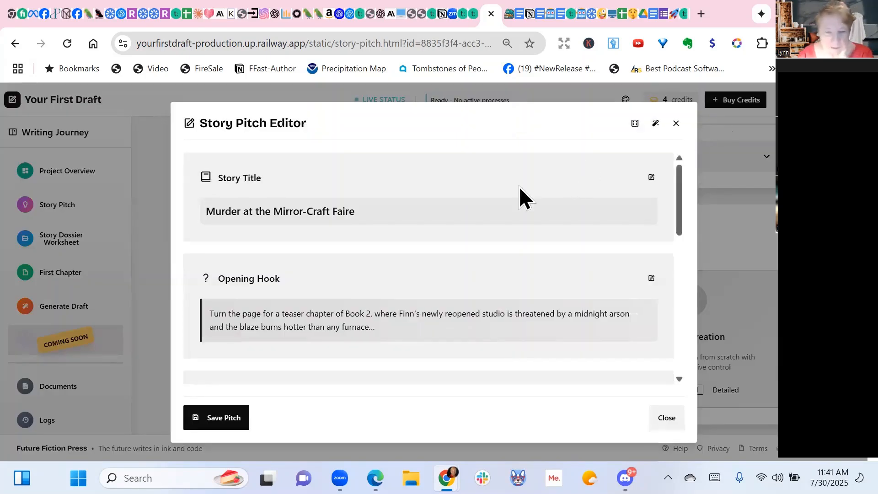
Review the generated opening hook, story pitch and main characters, and save the pitch.
scroll(503, 183, "down", 5)
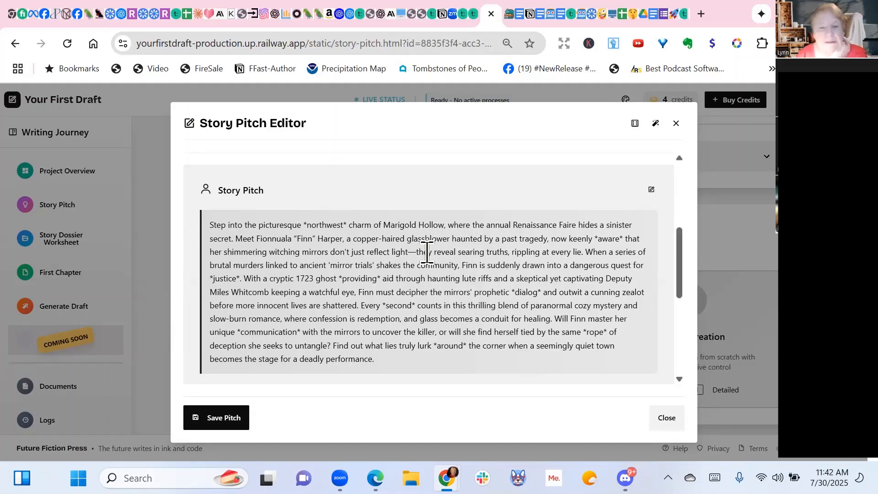
scroll(427, 254, "down", 5)
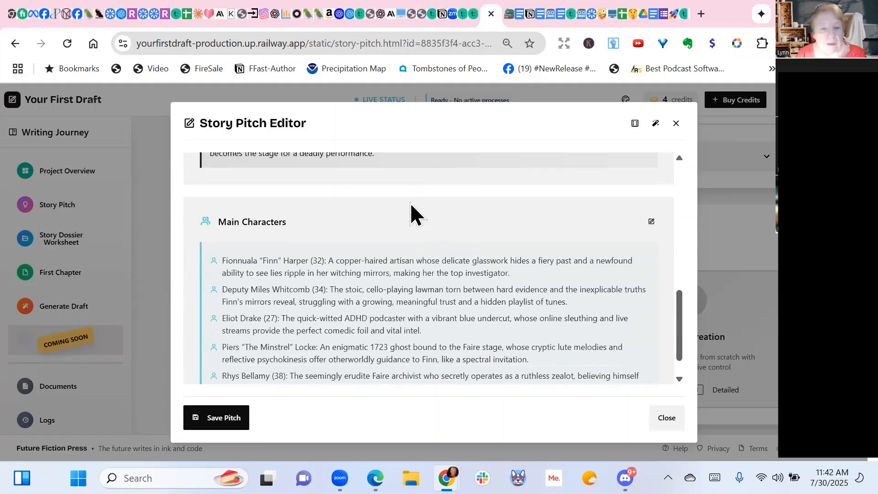
scroll(563, 202, "down", 1)
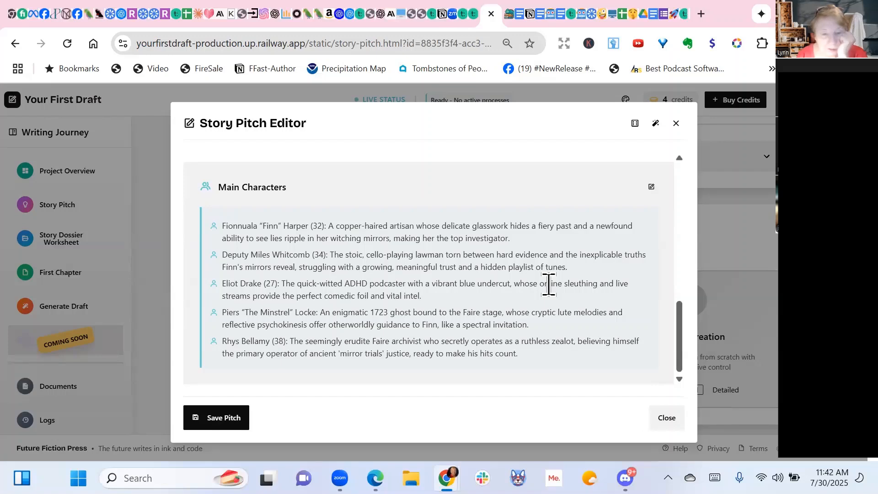
scroll(366, 289, "up", 5)
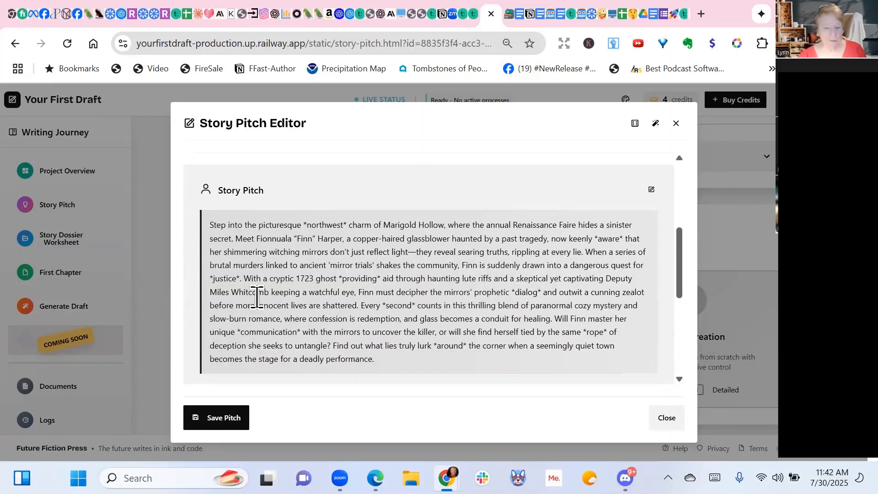
left_click(212, 426)
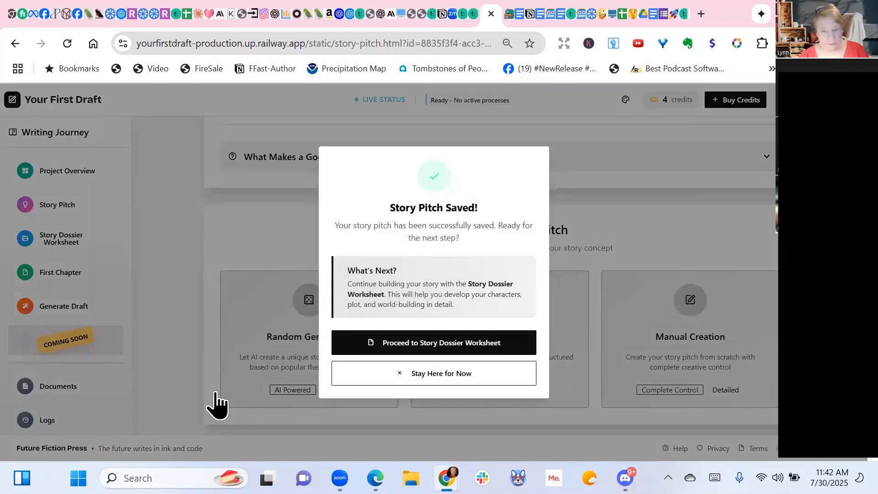
Proceed to the Story Dossier Worksheet and populate its template from the existing story pitch.
left_click(467, 350)
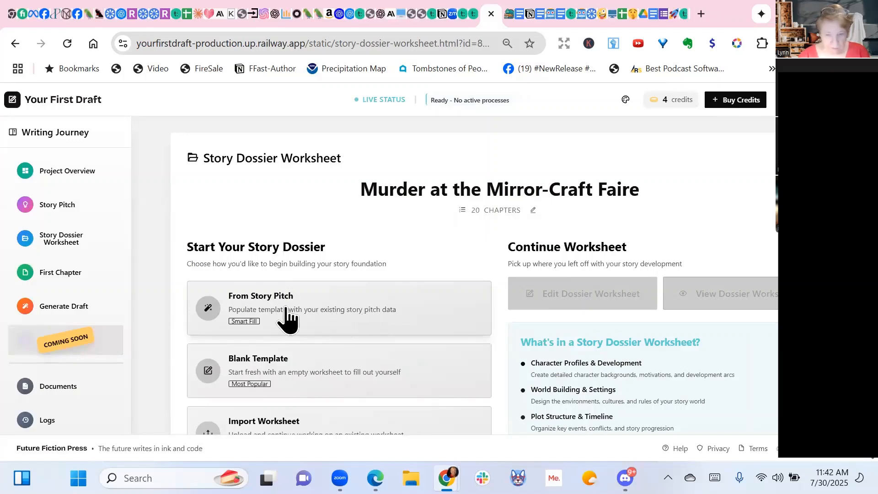
left_click(285, 307)
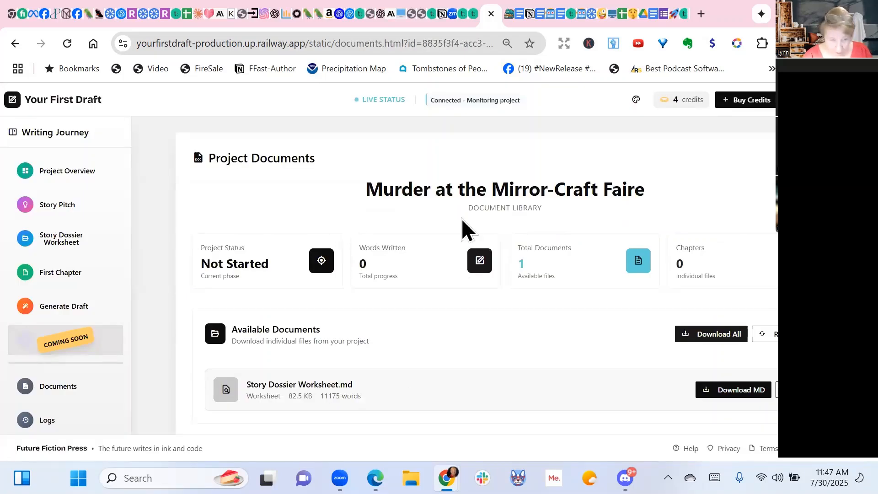
Check the project's activity log for the worksheet generation requests and return to the project overview.
left_click(39, 419)
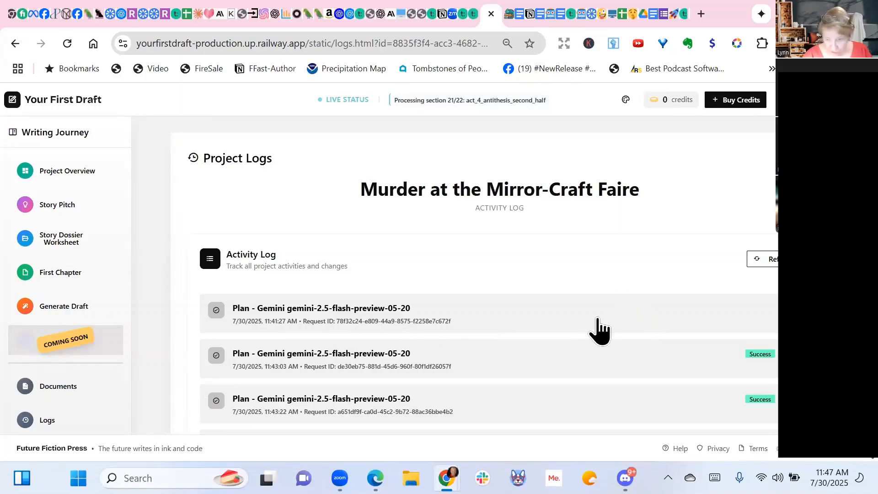
scroll(599, 329, "down", 3)
scroll(599, 330, "down", 3)
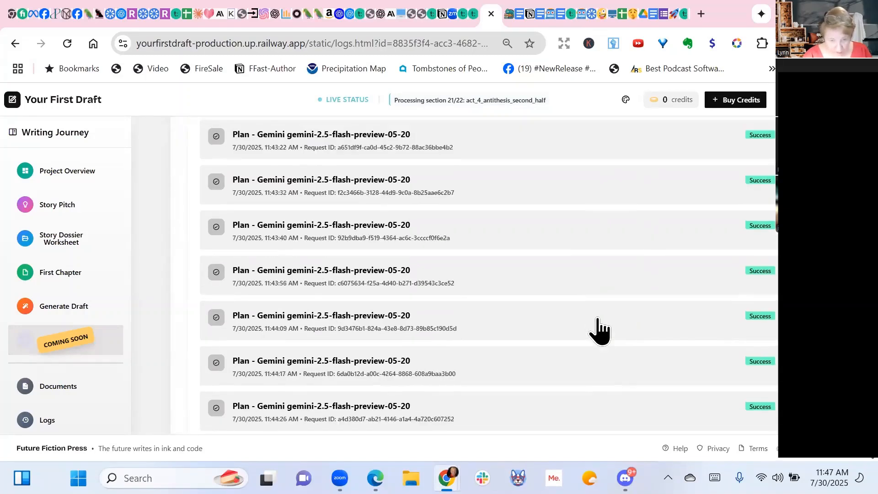
scroll(599, 330, "down", 8)
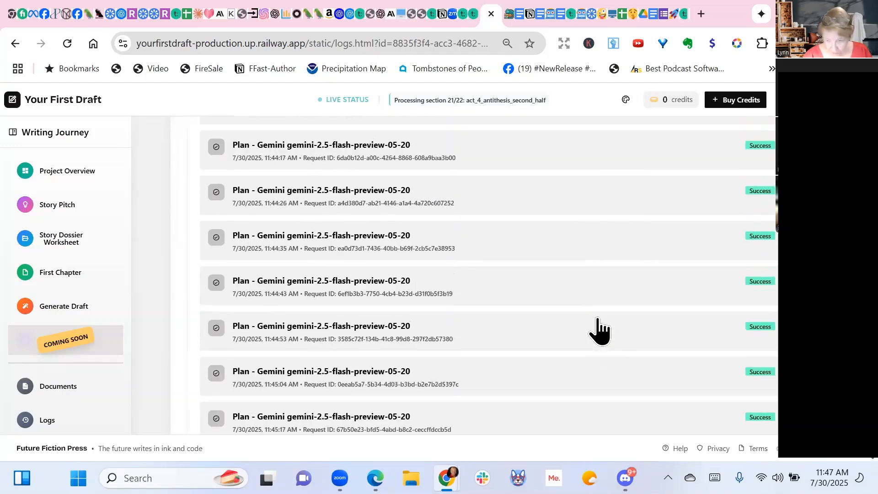
scroll(599, 329, "down", 4)
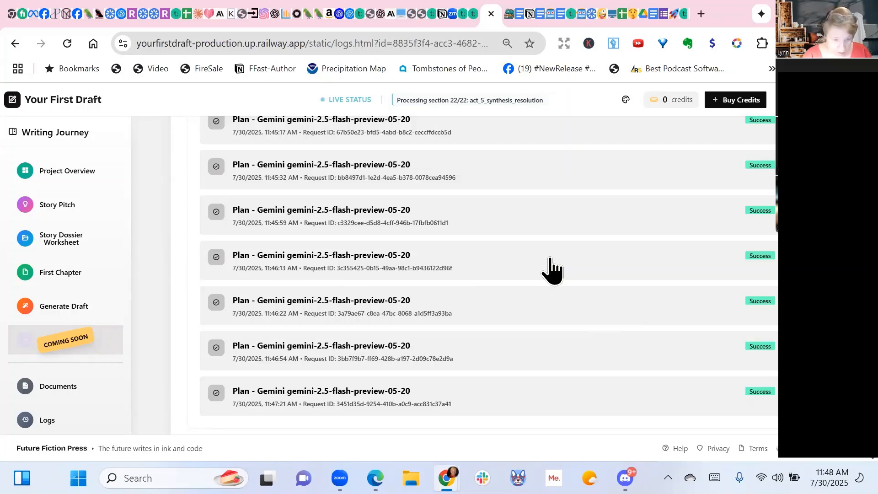
scroll(552, 271, "up", 4)
scroll(552, 271, "down", 4)
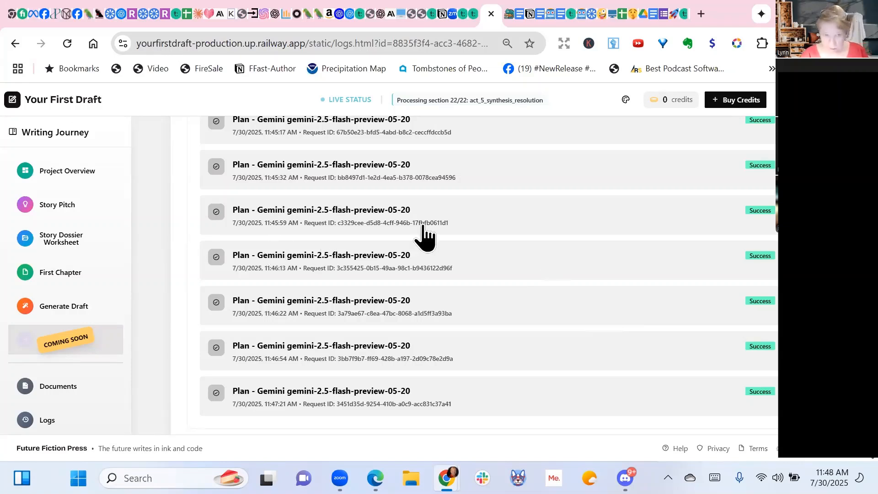
left_click(82, 172)
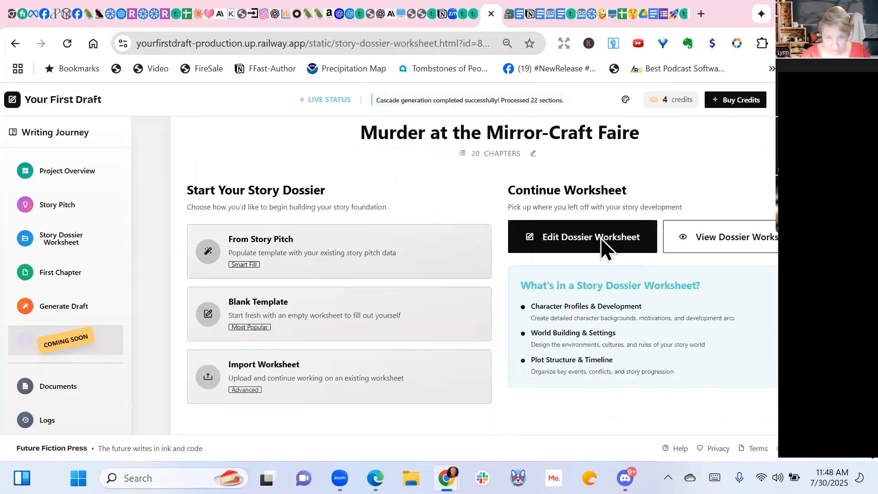
Open the dossier worksheet for editing and look over its list of sections.
left_click(600, 238)
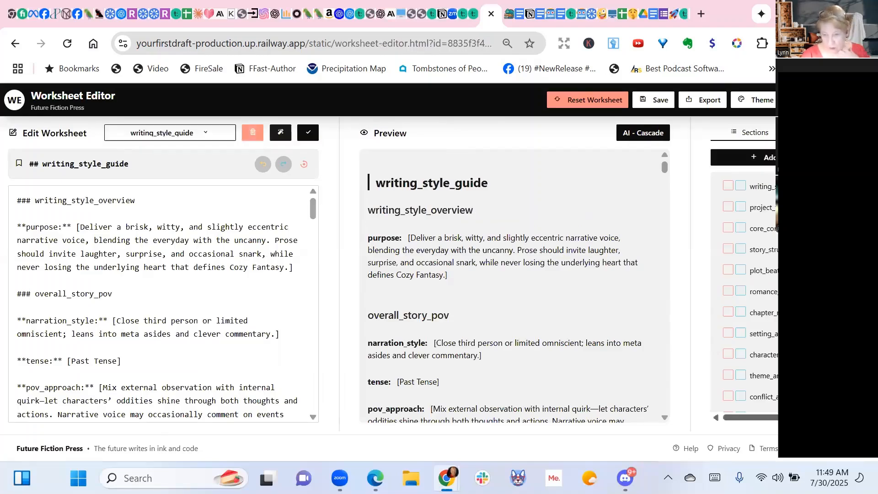
scroll(744, 283, "down", 3)
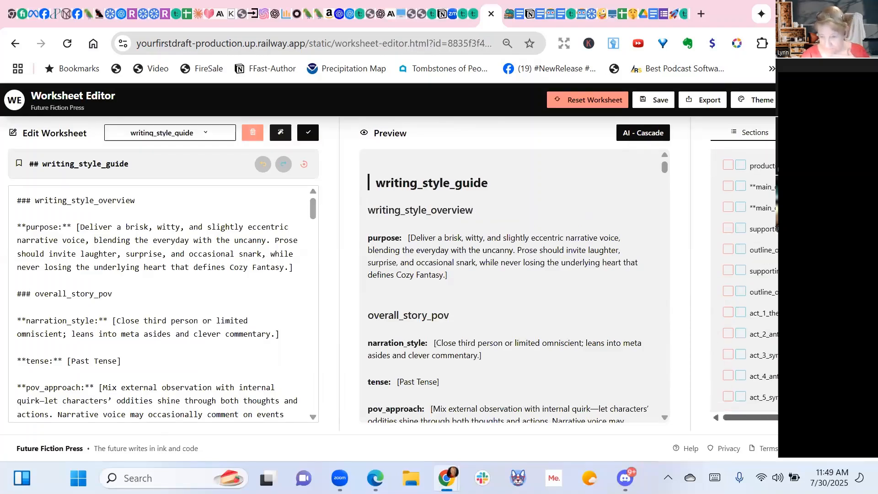
scroll(712, 197, "up", 3)
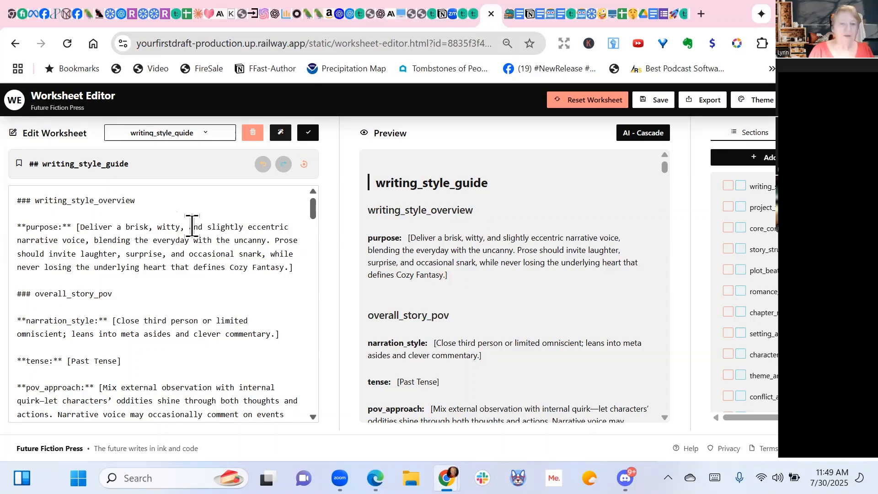
Remove "or limited omniscient" from the narration_style entry in the writing_style_guide section, leaving "Close third person".
scroll(231, 254, "down", 2)
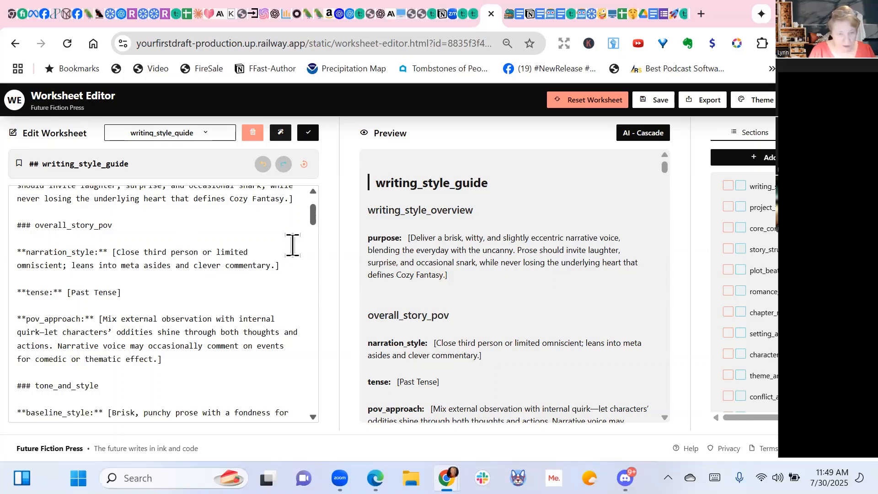
scroll(265, 285, "up", 2)
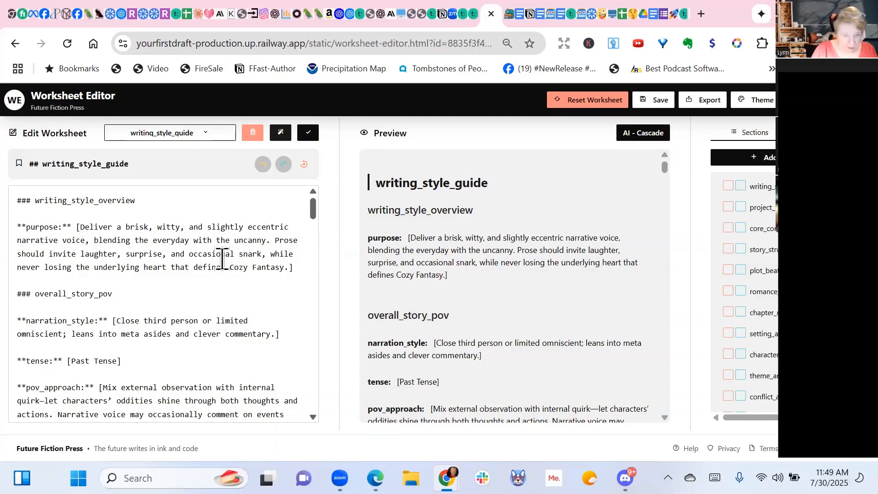
scroll(222, 259, "down", 3)
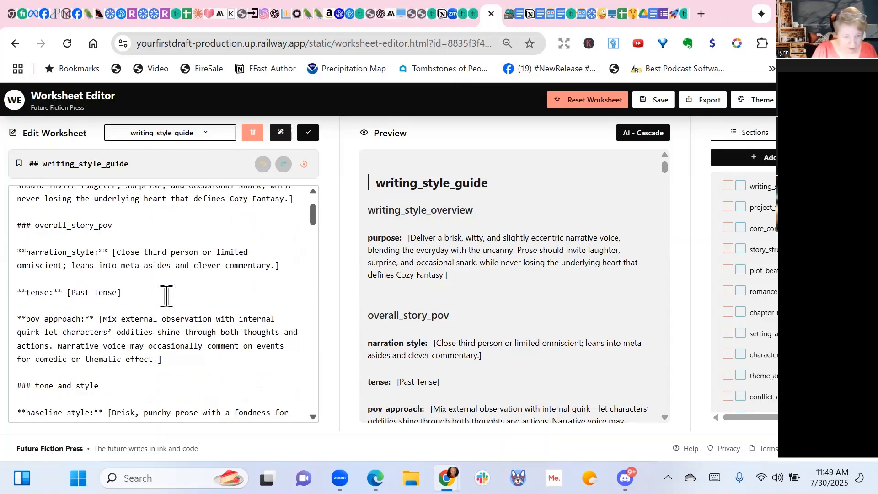
scroll(255, 276, "down", 6)
scroll(206, 283, "up", 3)
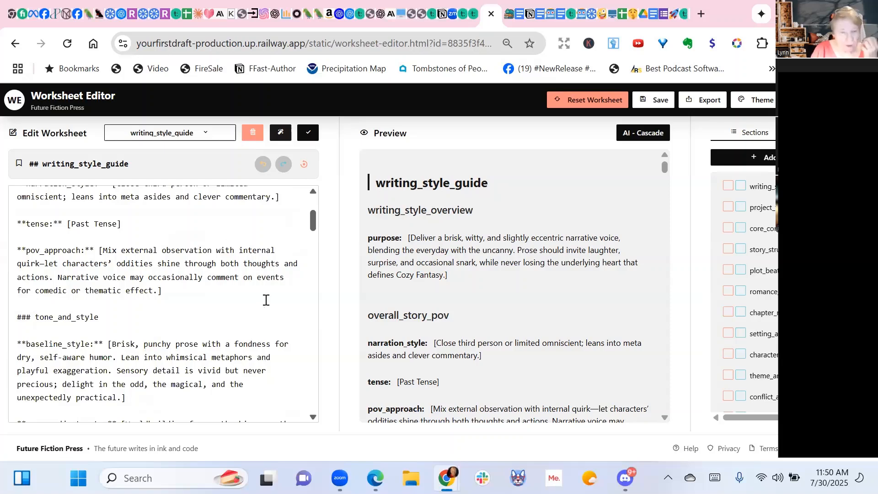
scroll(265, 300, "down", 3)
scroll(265, 300, "up", 9)
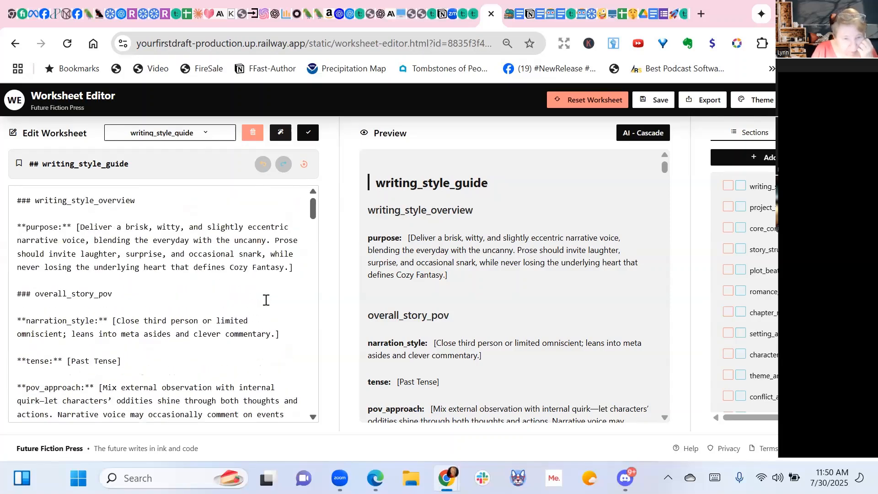
left_click_drag(202, 321, 65, 342)
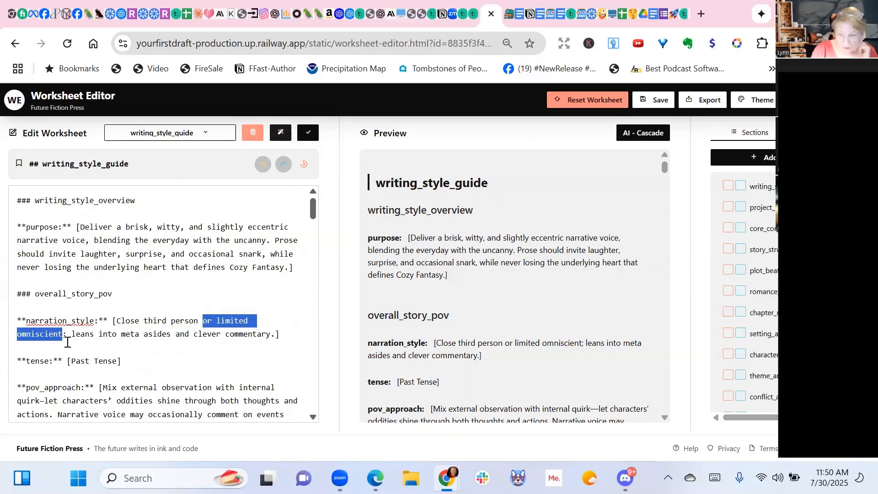
key("BackSpace")
key("BackSpace")
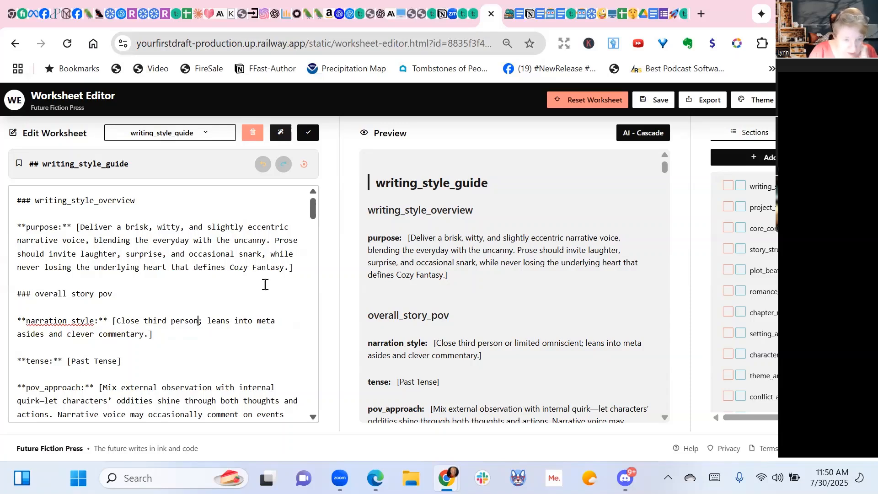
Review the rest of the writing_style_guide, from tone and scene dynamics through POV control, character integration and AI collaboration guidelines.
scroll(258, 269, "down", 3)
scroll(268, 279, "down", 2)
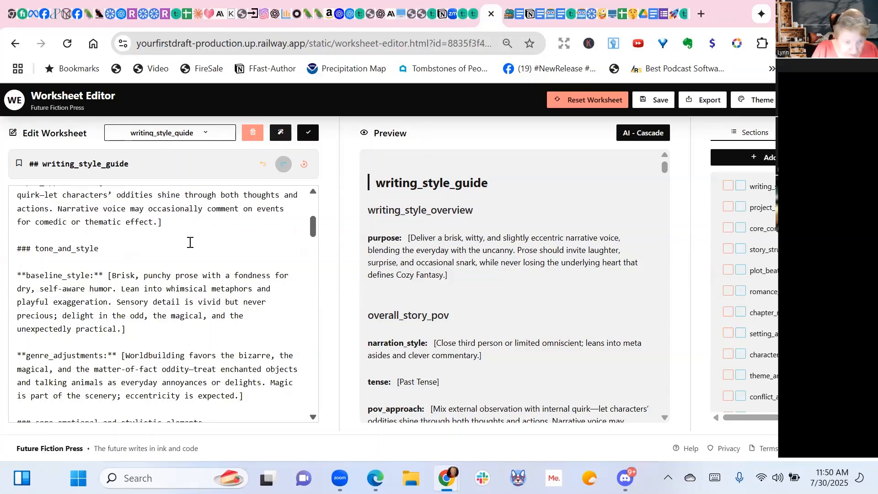
scroll(190, 242, "down", 1)
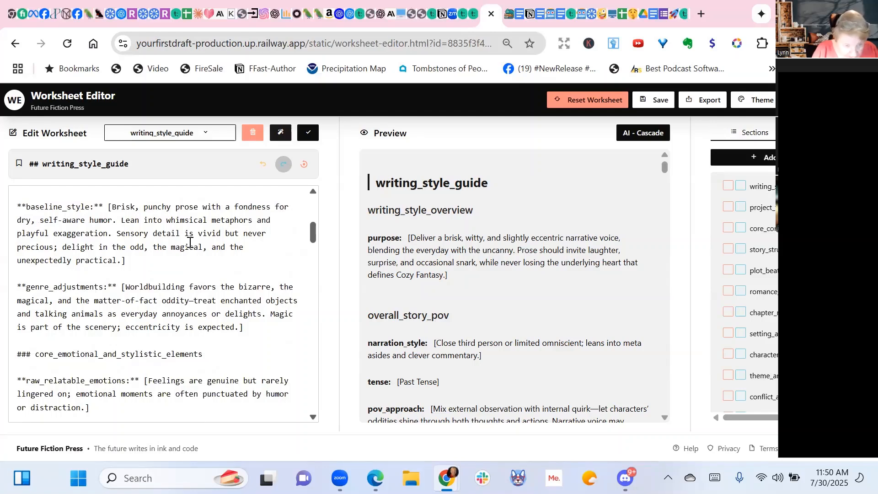
scroll(190, 243, "down", 3)
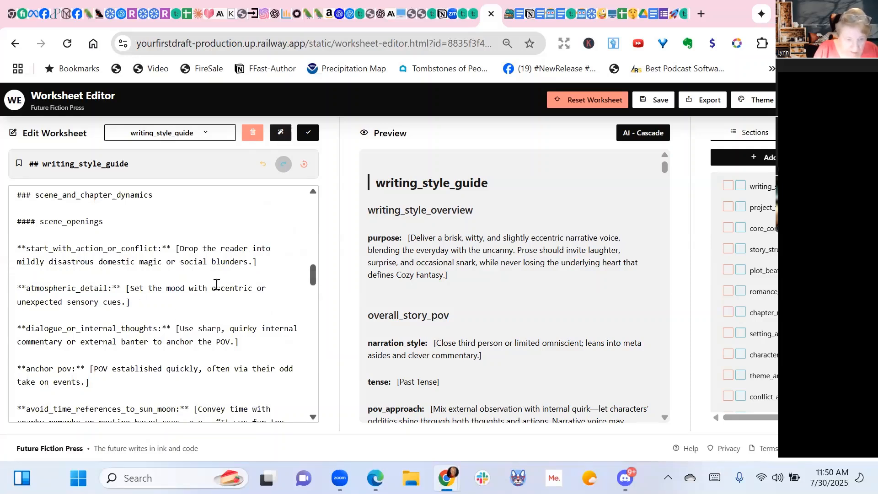
scroll(216, 284, "down", 2)
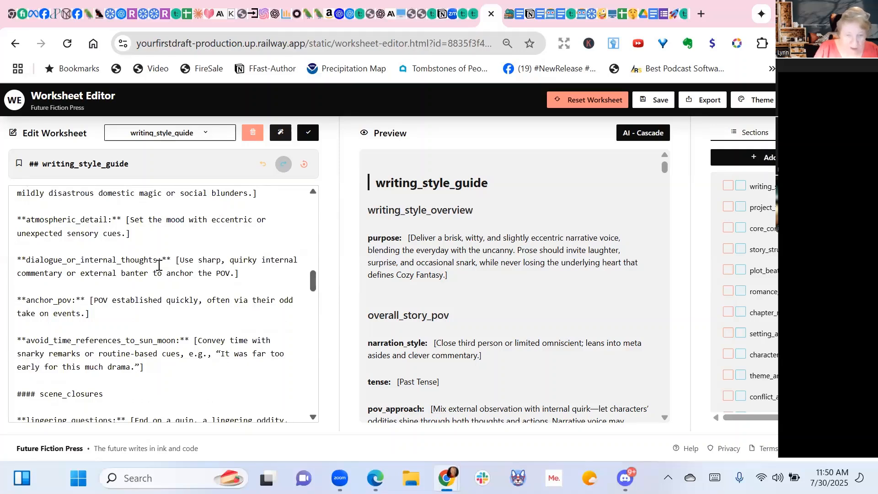
scroll(157, 271, "down", 2)
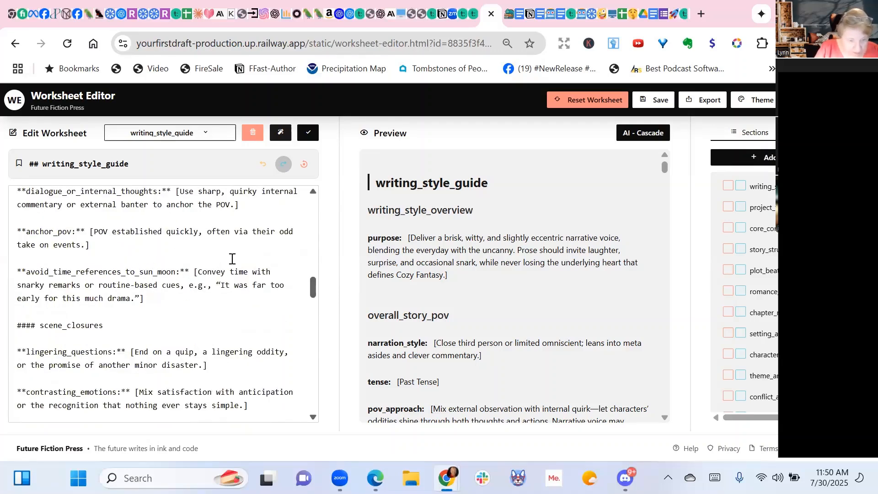
scroll(232, 259, "down", 2)
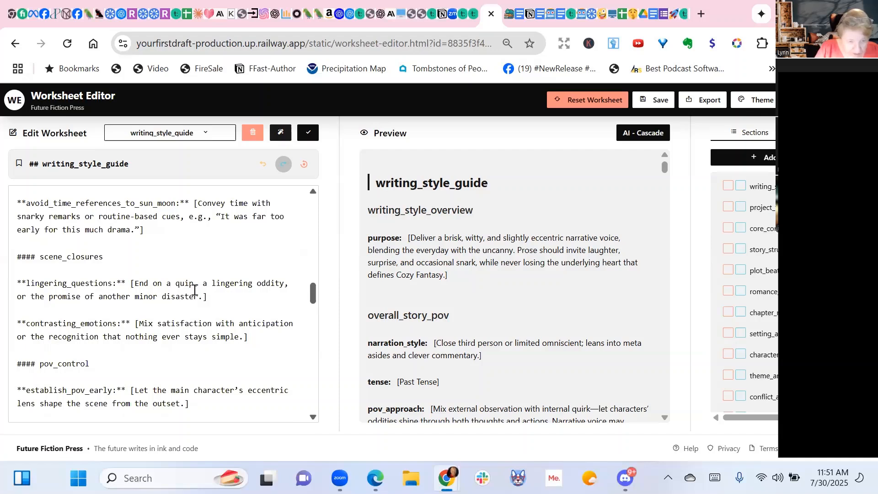
scroll(206, 284, "down", 2)
scroll(206, 283, "down", 2)
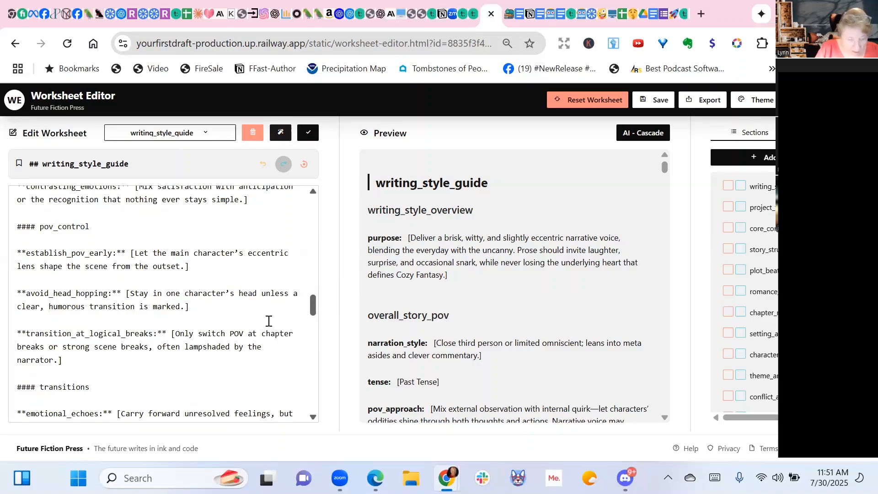
scroll(156, 258, "down", 2)
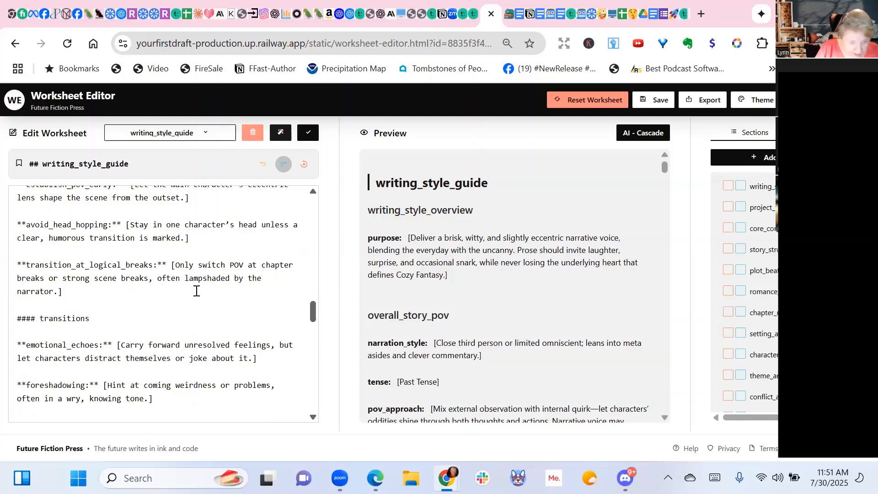
scroll(272, 254, "down", 5)
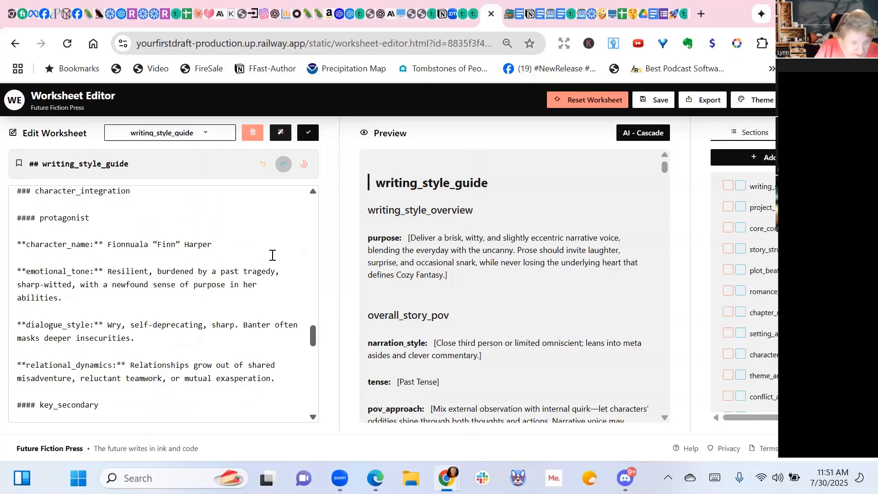
scroll(272, 255, "down", 7)
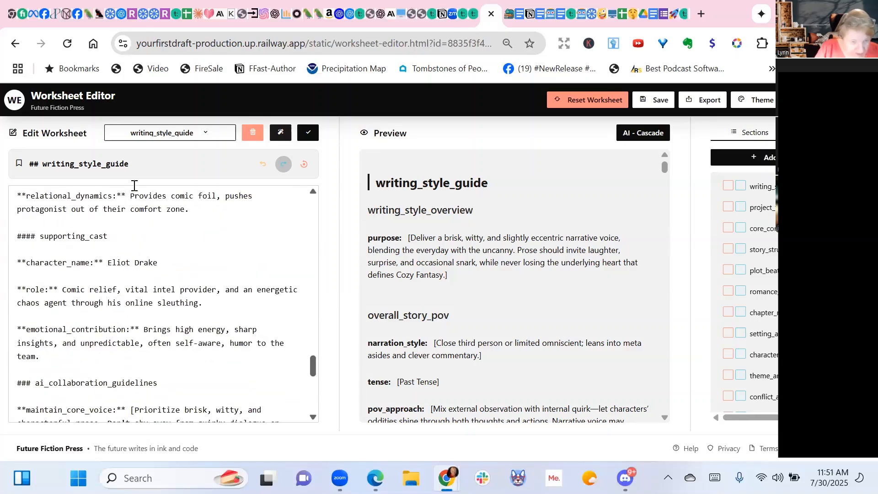
scroll(157, 219, "down", 5)
Save the writing_style_guide changes and switch to the project_foundation section.
left_click(160, 132)
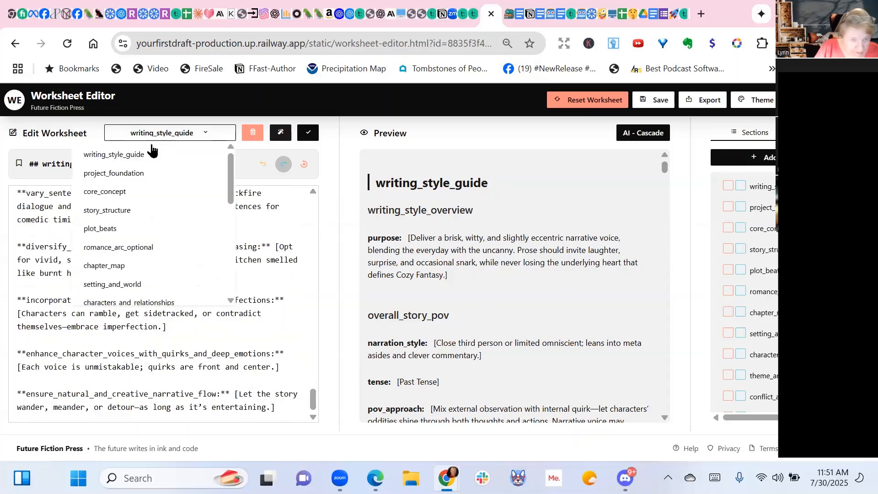
left_click(97, 173)
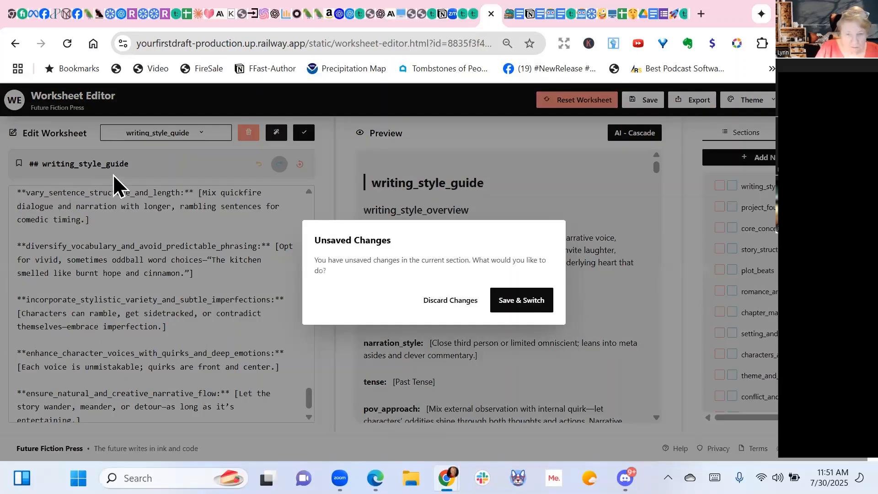
left_click(520, 303)
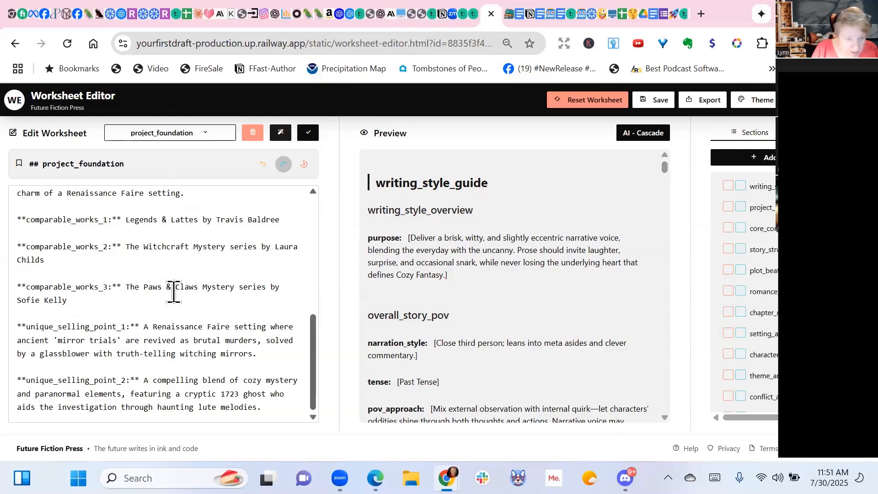
Review the project_foundation entries, including genre, projected length, content levels, target audience, comparable works and unique selling points.
scroll(69, 207, "up", 6)
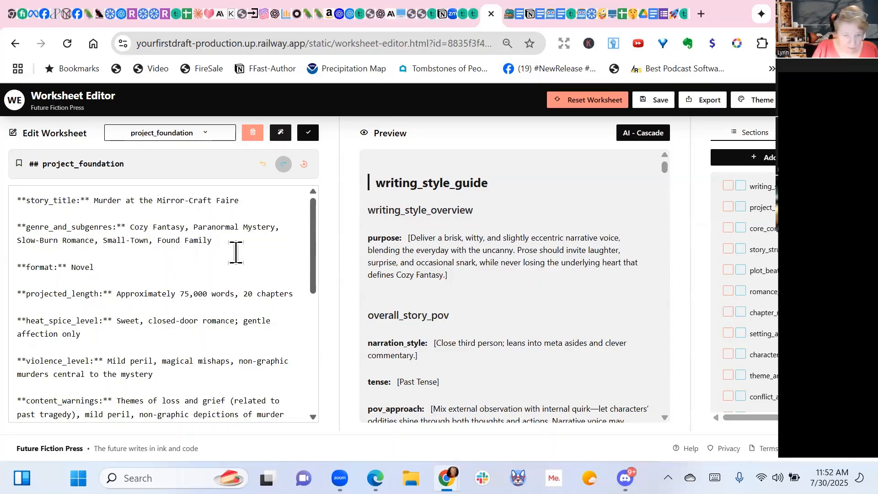
scroll(253, 259, "down", 2)
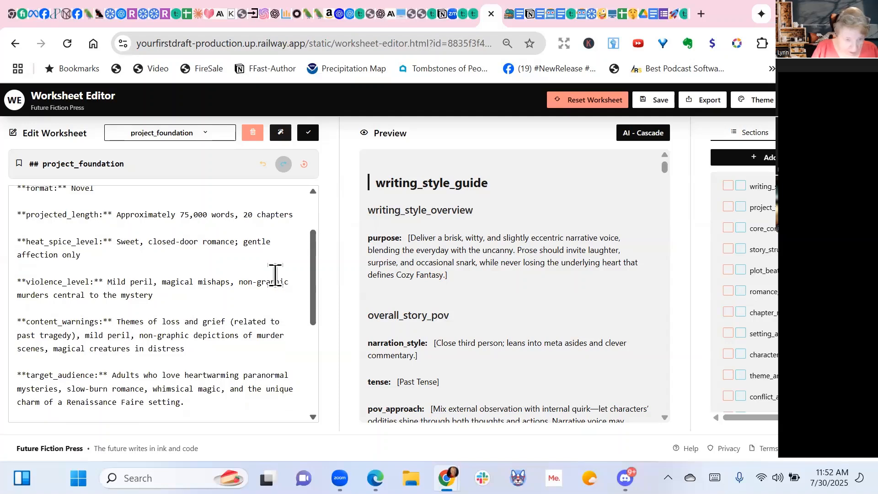
scroll(275, 275, "down", 2)
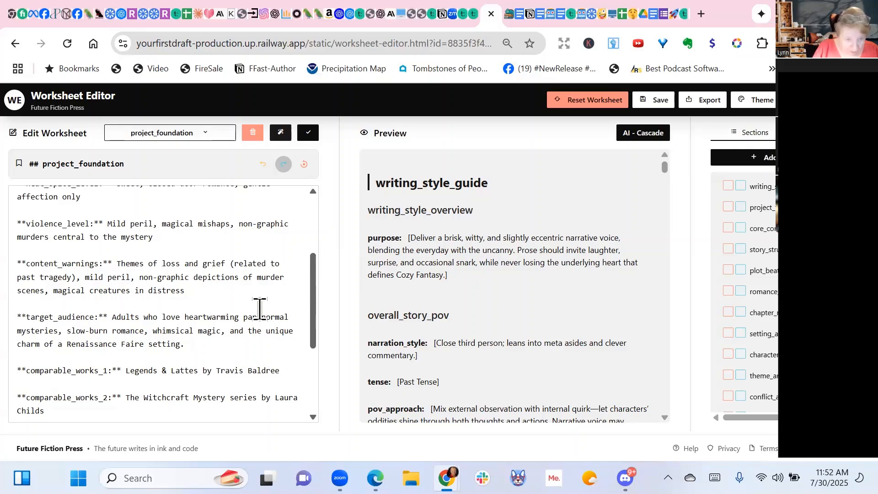
scroll(259, 309, "down", 3)
scroll(259, 309, "up", 2)
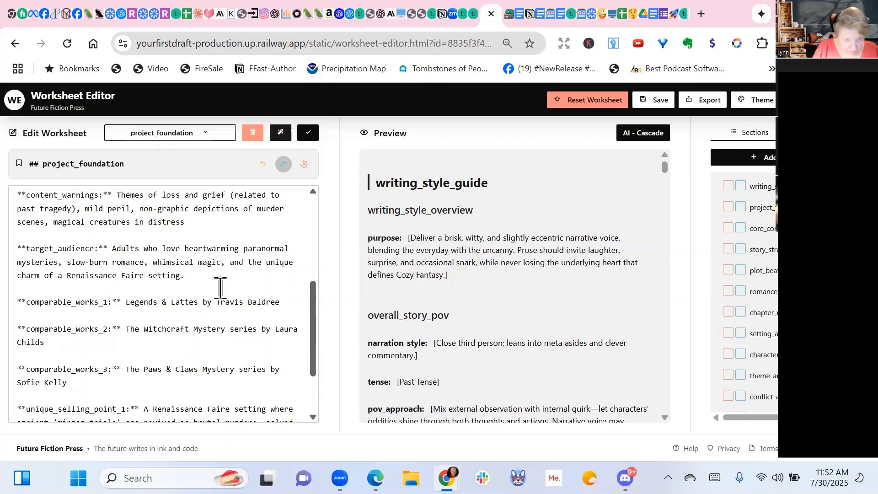
scroll(251, 286, "down", 2)
scroll(251, 287, "down", 3)
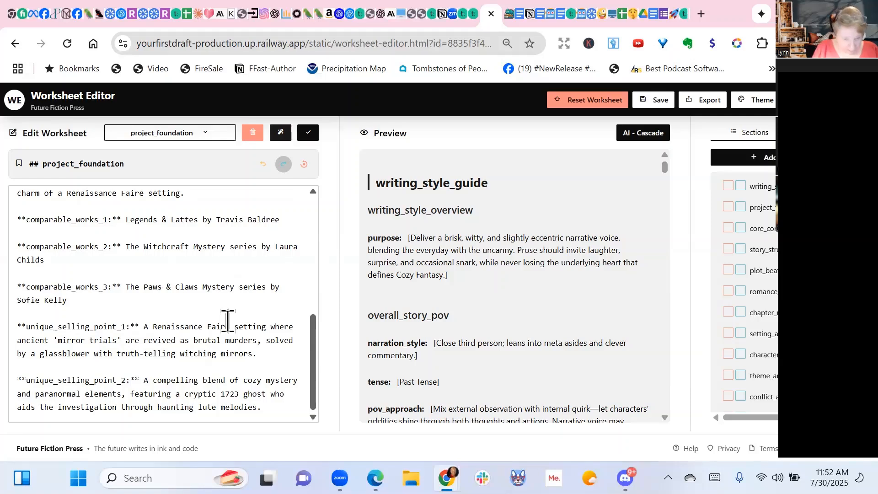
Switch to the core_concept section and review its high-concept pitch, expanded premise, central question and reader promise.
left_click(205, 136)
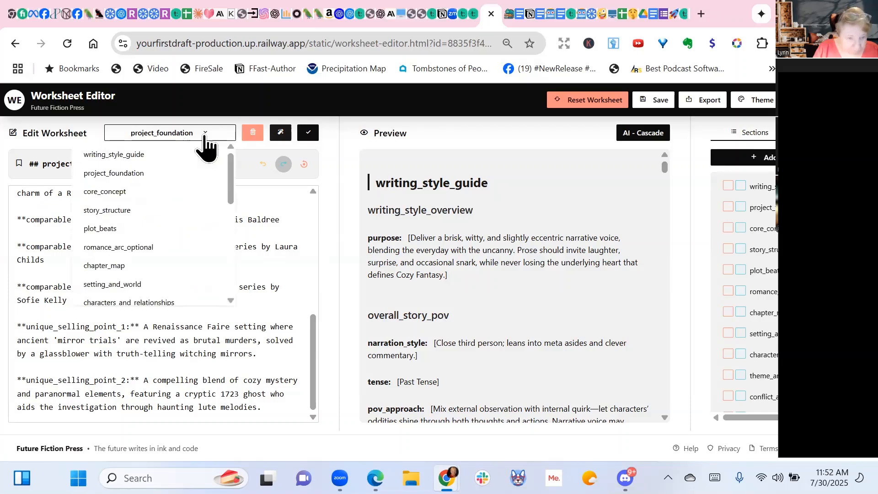
left_click(122, 195)
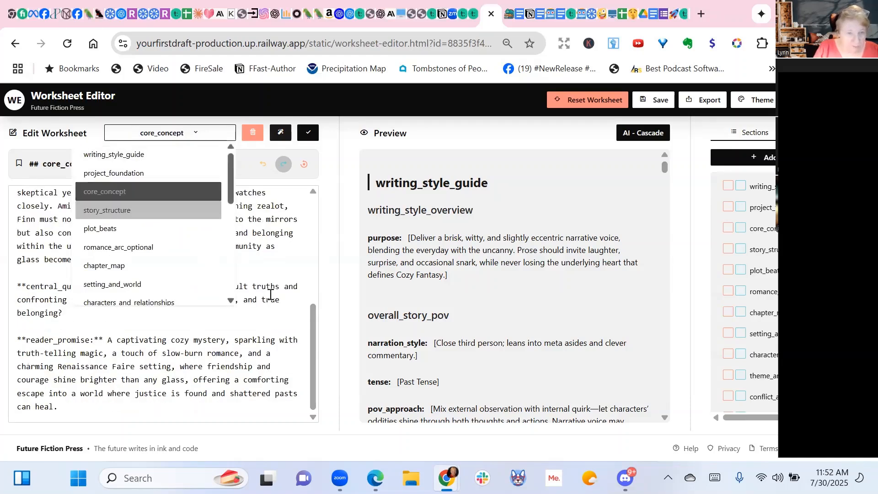
scroll(221, 347, "up", 5)
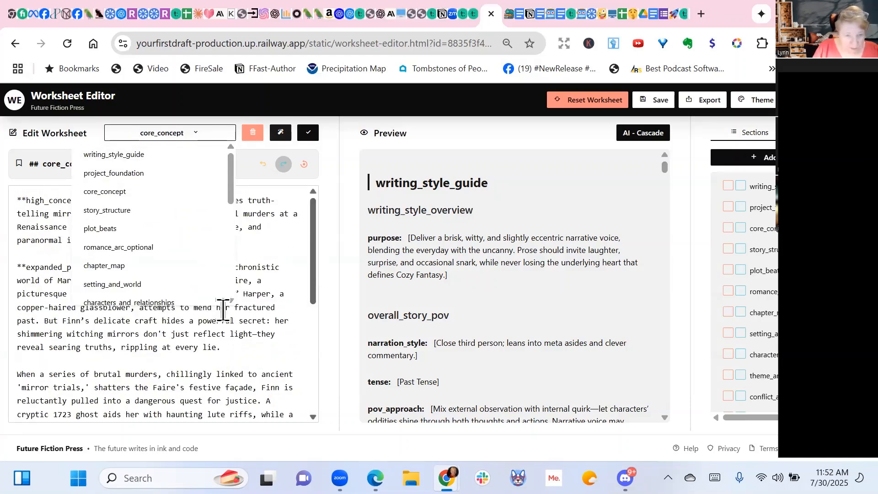
left_click(273, 255)
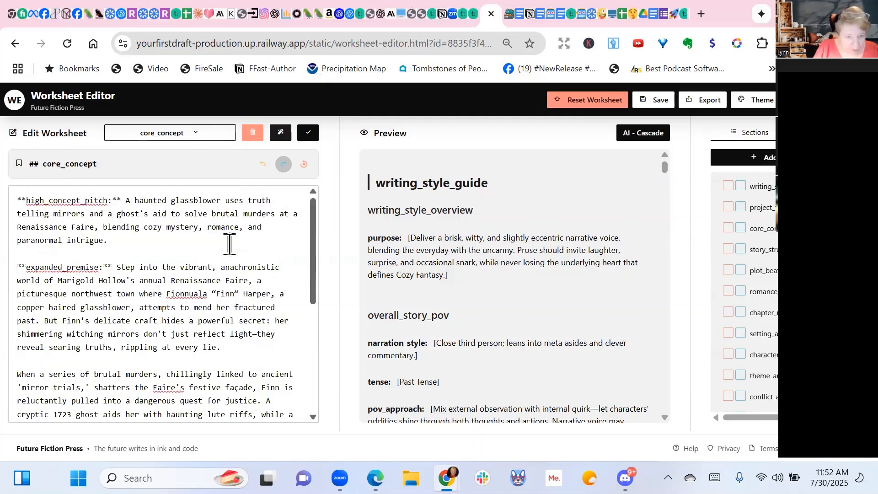
scroll(247, 222, "down", 4)
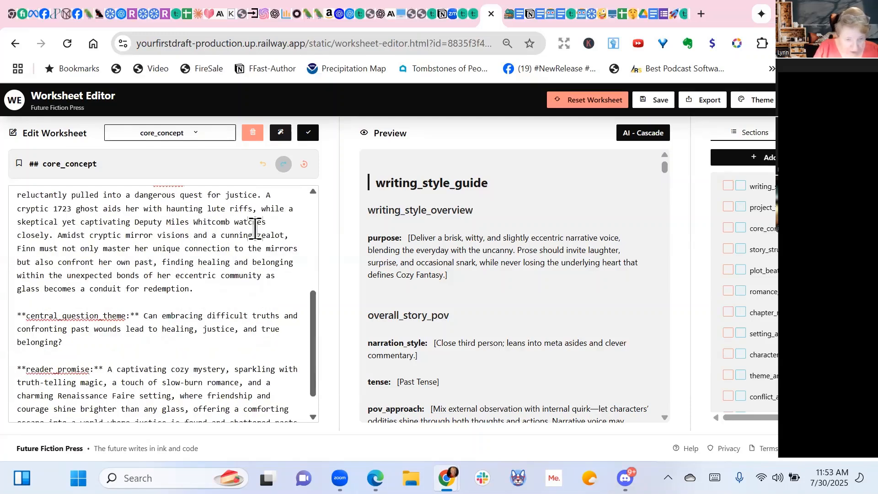
scroll(237, 201, "down", 1)
Open the story_structure section to check its story type and POV tense, and view the plot_beats section.
left_click(197, 135)
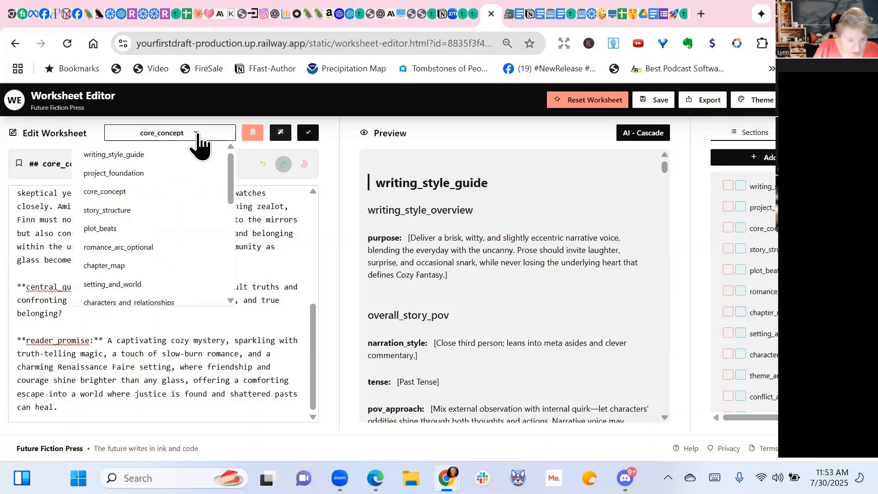
left_click(123, 212)
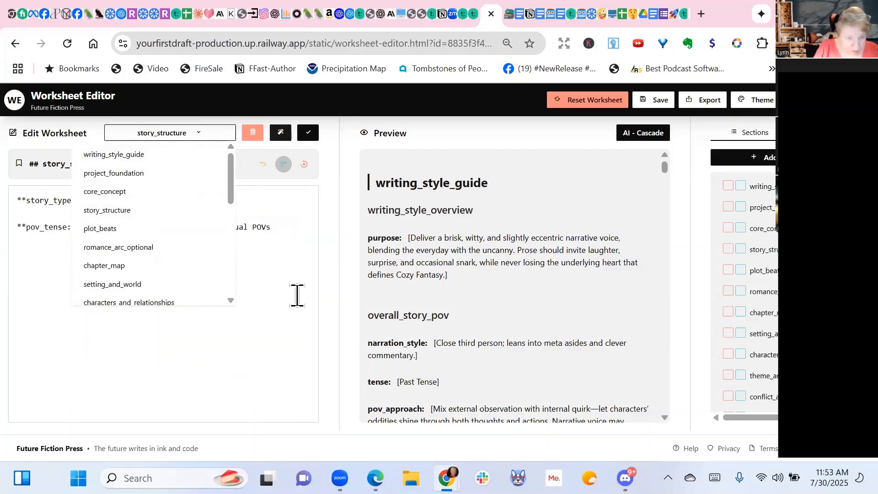
left_click(297, 295)
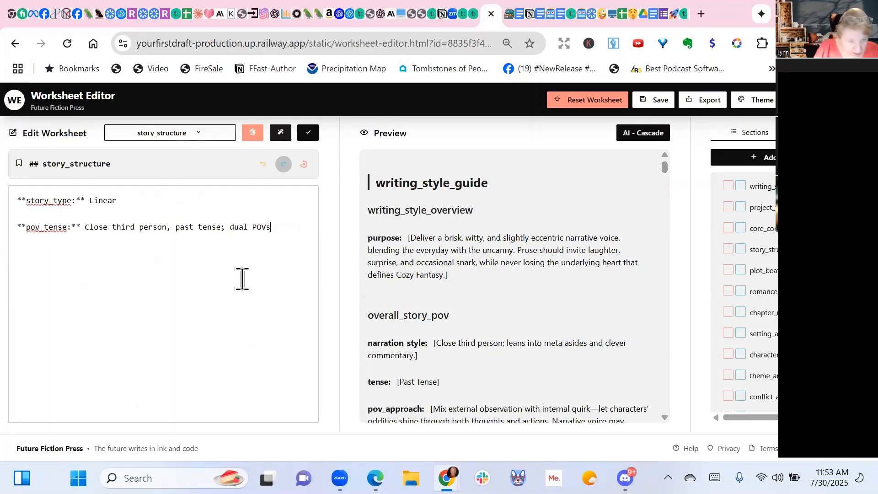
left_click(198, 134)
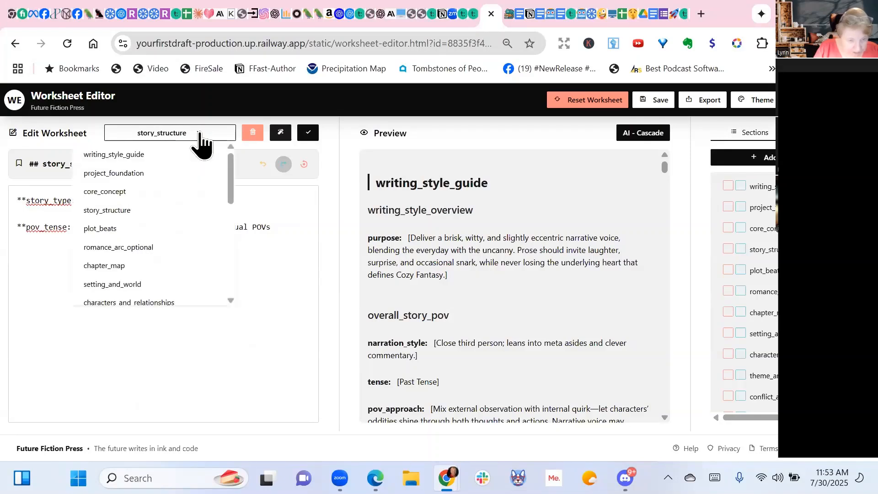
left_click(92, 231)
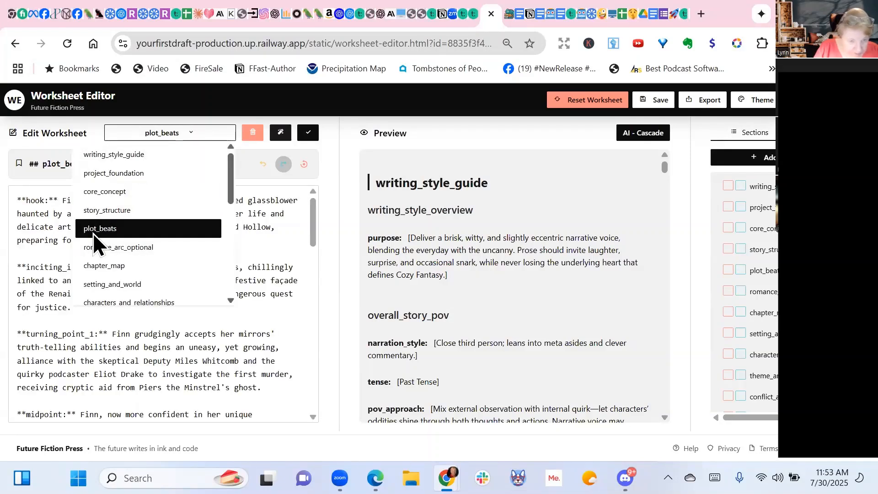
left_click(296, 333)
Switch to the romance_arc_optional section and review the romantic pairing, dynamic, heat level, plot role and romance beats.
left_click(170, 132)
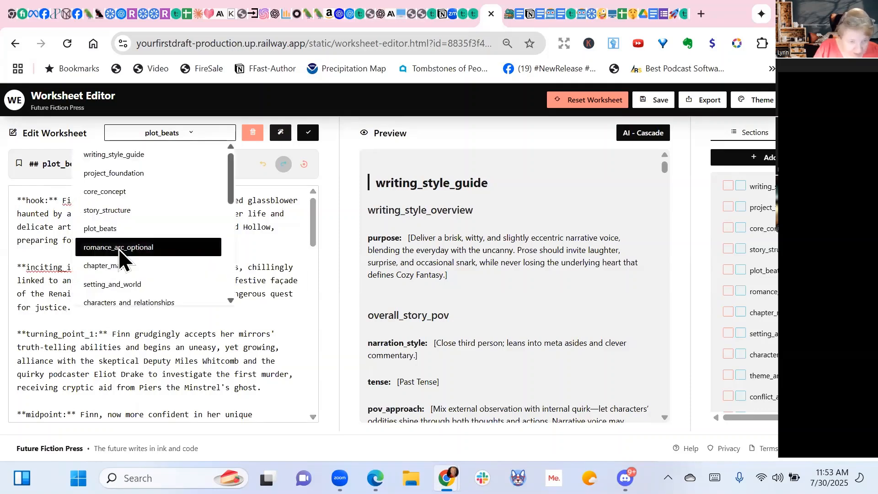
left_click(119, 248)
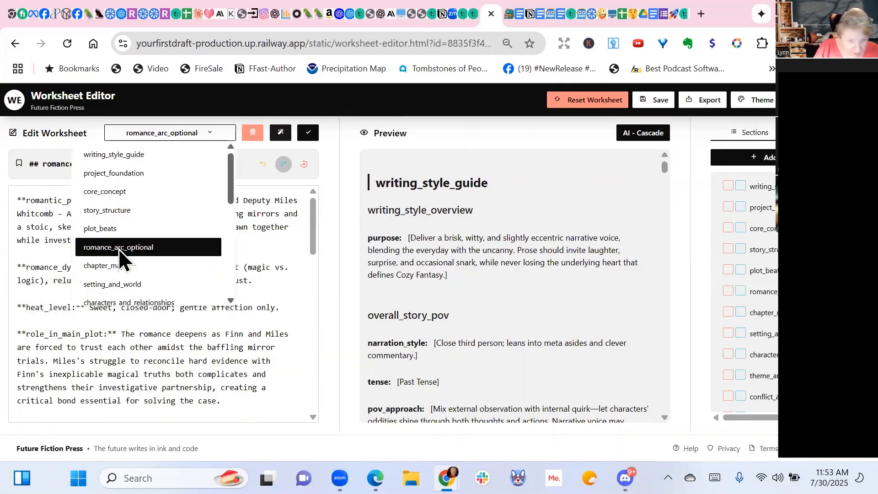
left_click(275, 361)
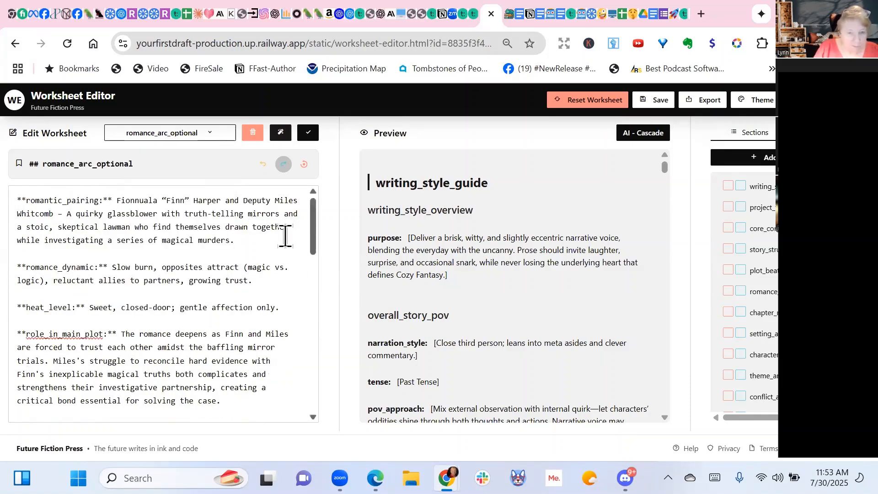
scroll(188, 223, "down", 3)
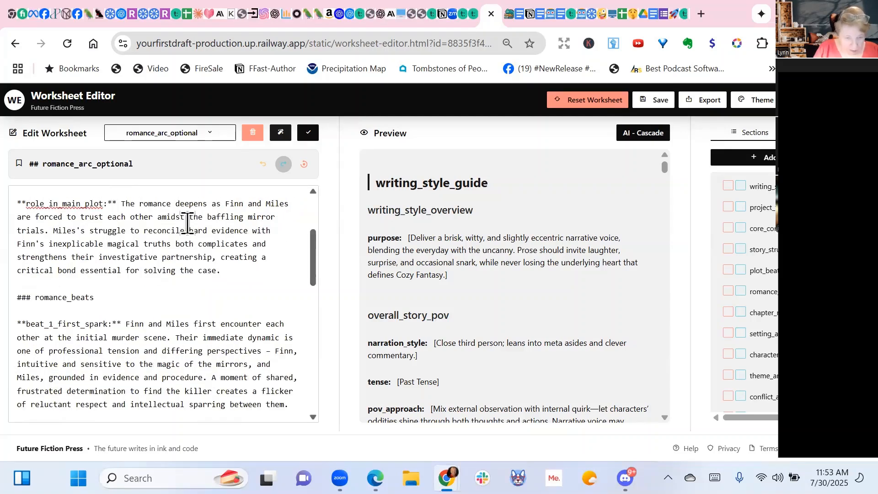
scroll(187, 223, "down", 6)
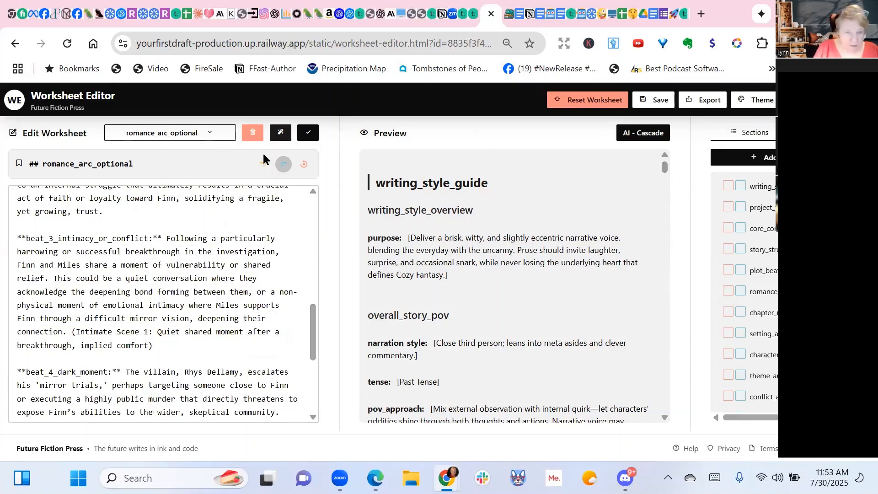
Switch to the chapter_map section and review its beginning, middle and end chapter ranges.
left_click(211, 133)
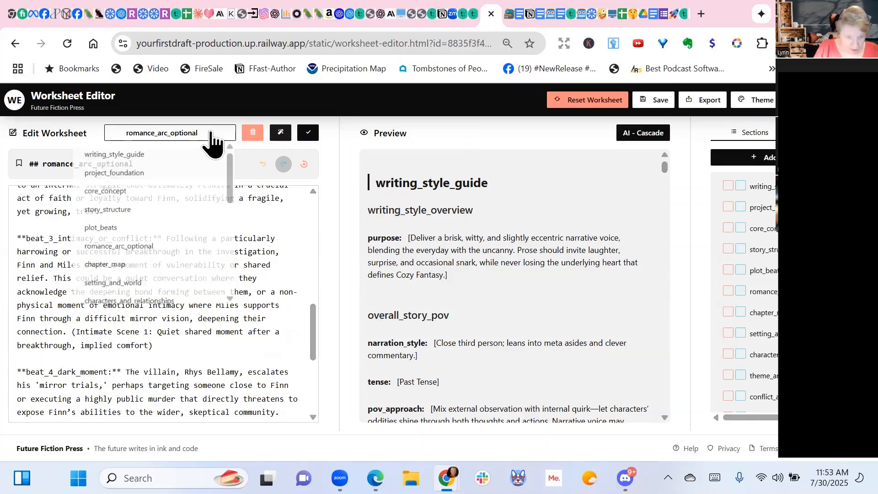
left_click(133, 267)
left_click(127, 270)
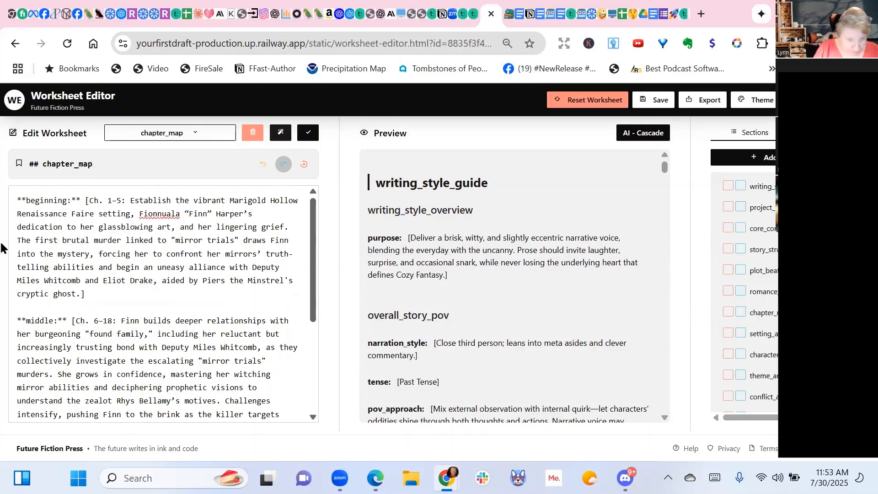
scroll(196, 243, "down", 4)
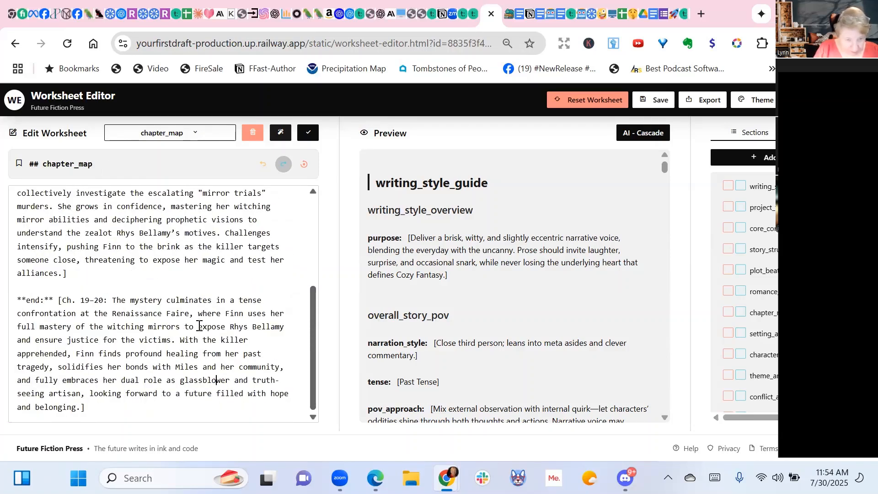
scroll(200, 325, "up", 5)
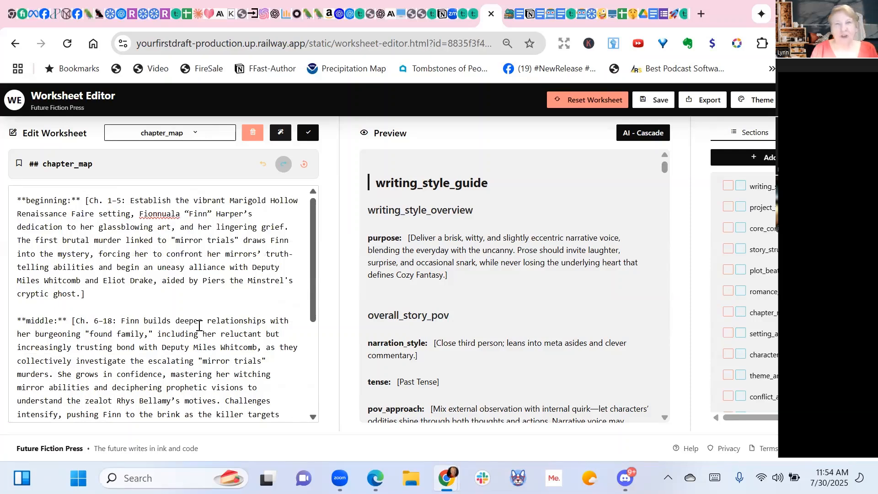
Switch to the setting_and_world section and review its primary location, key details and supporting context.
left_click(196, 135)
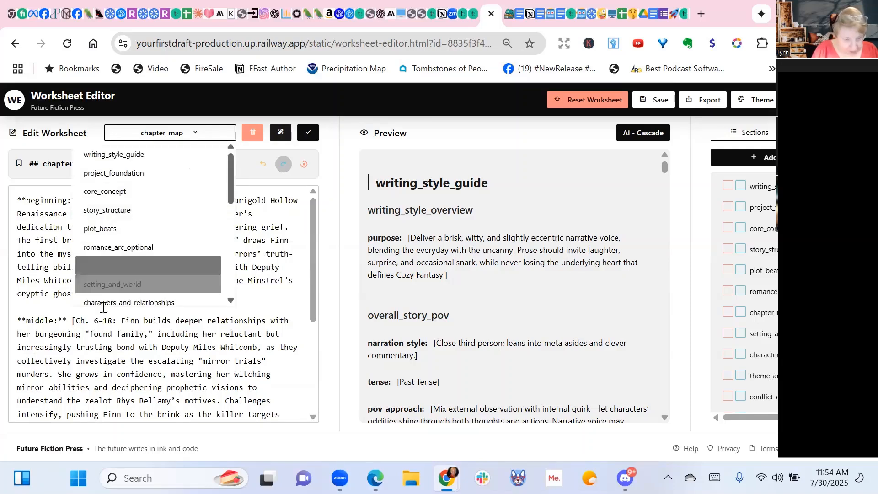
left_click(101, 289)
left_click(292, 326)
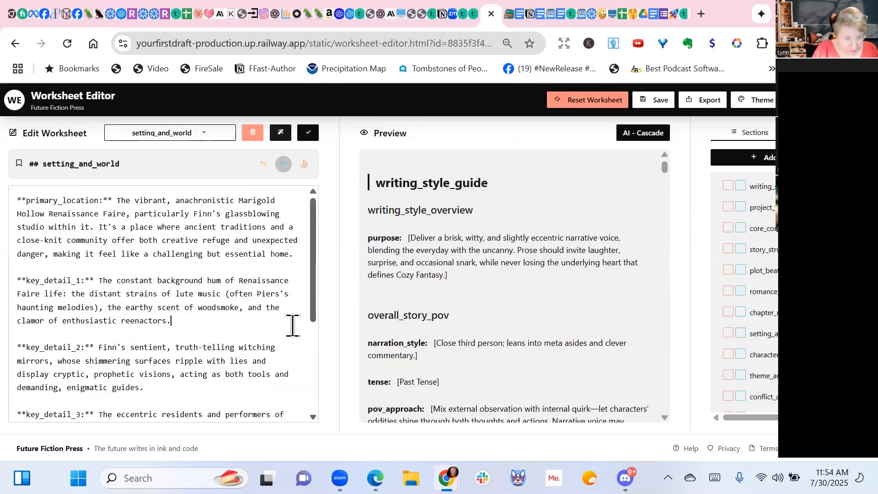
scroll(239, 325, "down", 4)
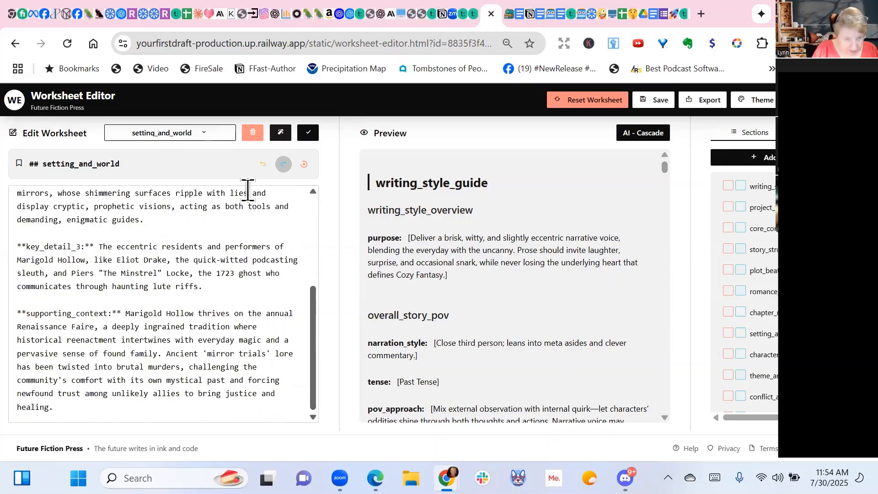
Switch to the characters_and_relationships section and review the main character's motivation, conflict and key relationships.
left_click(207, 137)
scroll(183, 182, "down", 3)
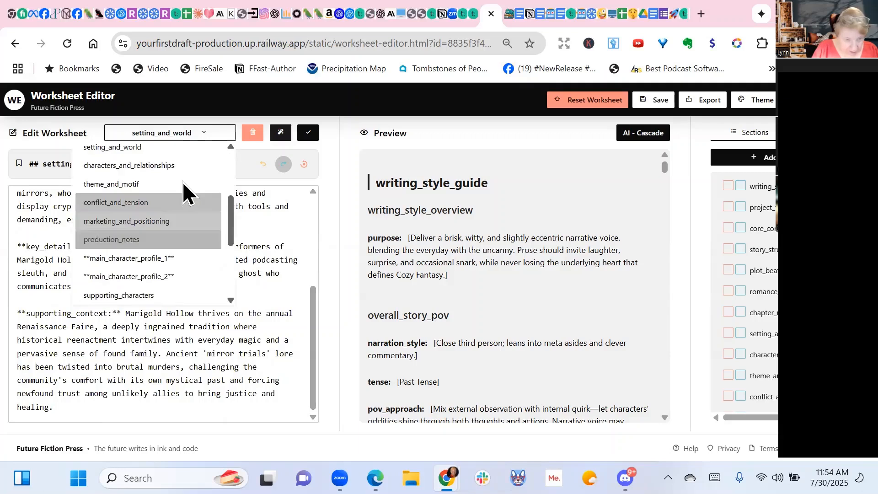
left_click(174, 167)
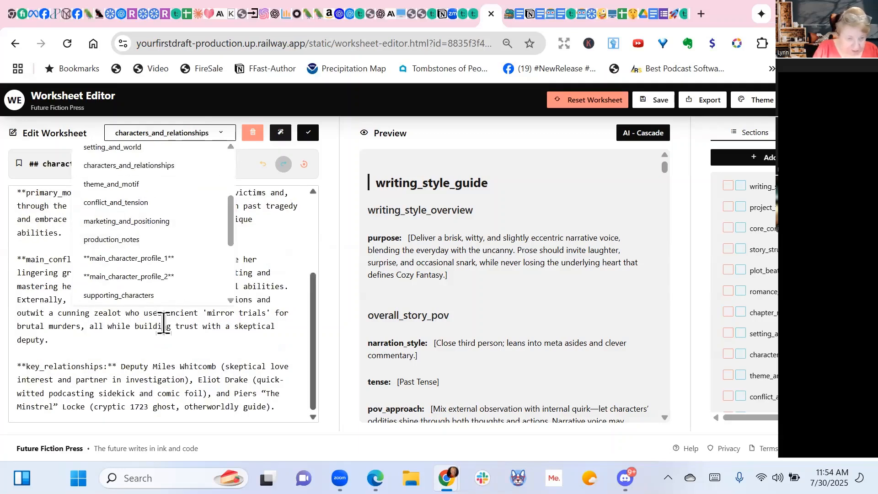
scroll(255, 337, "up", 3)
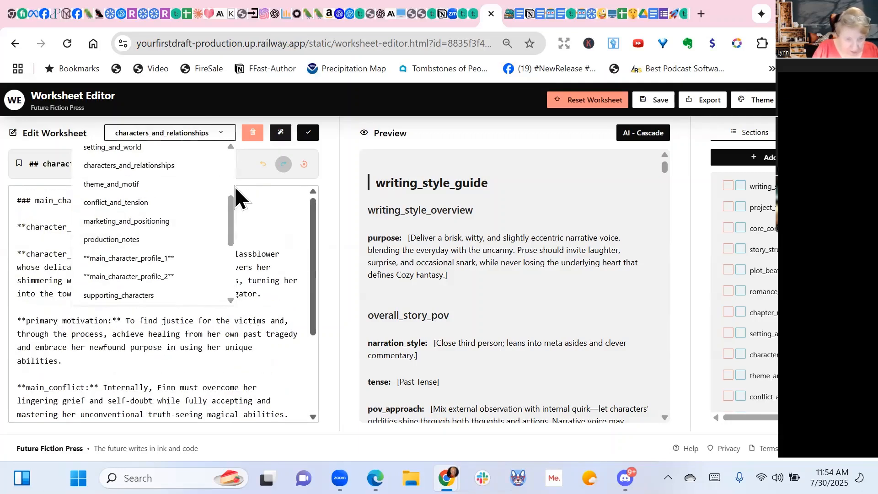
View the theme_and_motif section and the external, internal and relationship entries in the conflict_and_tension section.
left_click(110, 186)
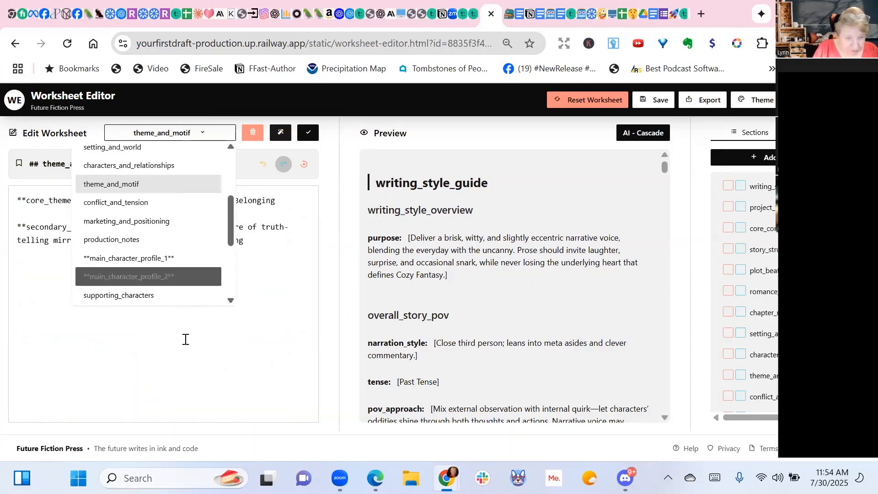
left_click(201, 137)
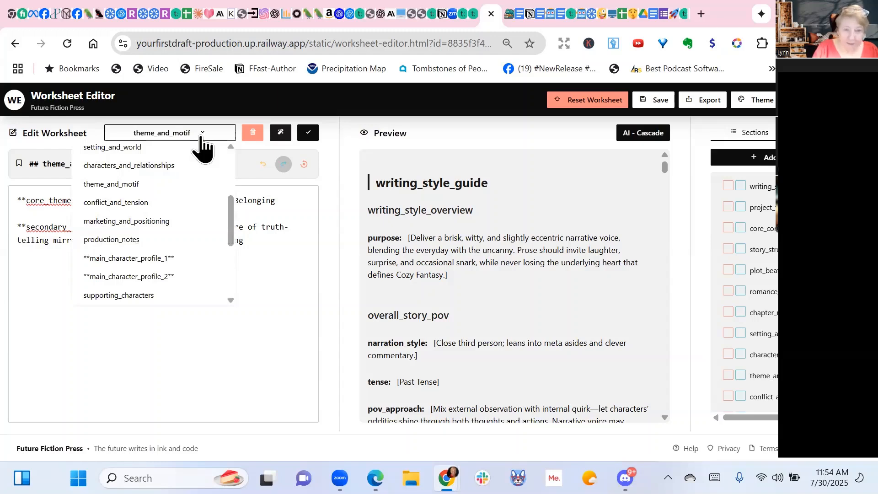
left_click(148, 206)
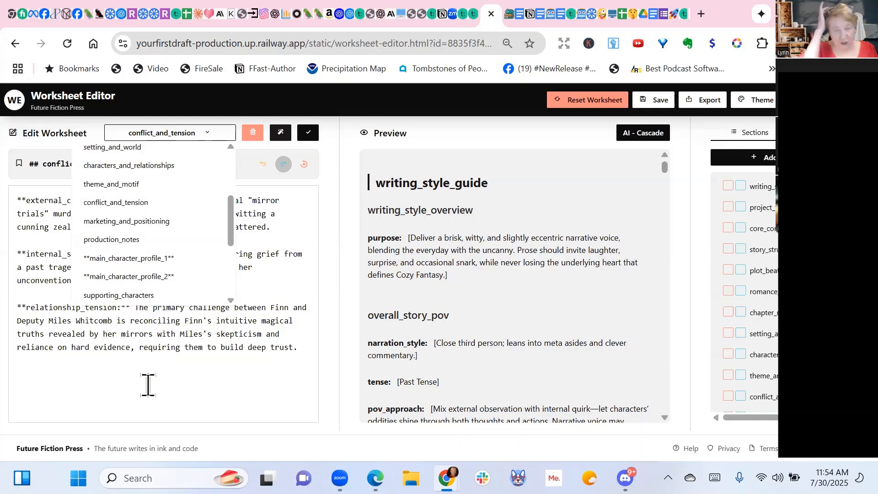
left_click(148, 385)
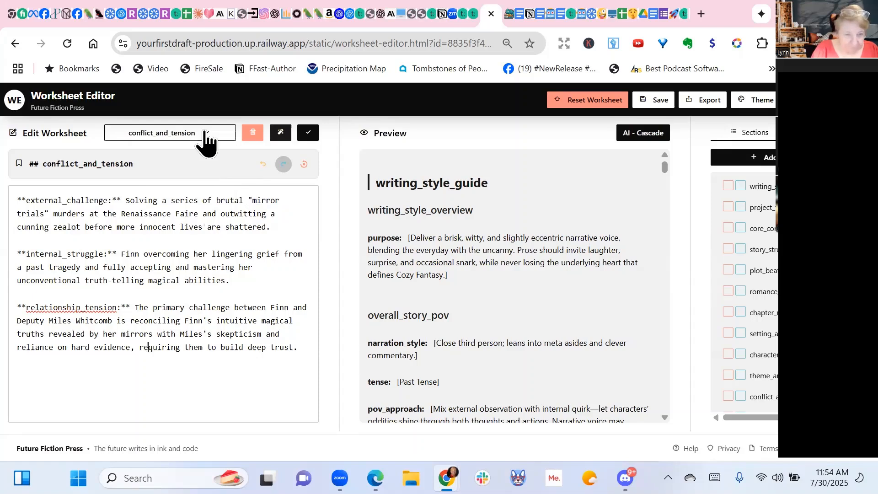
Switch to the marketing_and_positioning section and review its back cover blurb, target reader profile, market comparables and selling points.
left_click(204, 133)
left_click(183, 221)
scroll(189, 341, "down", 3)
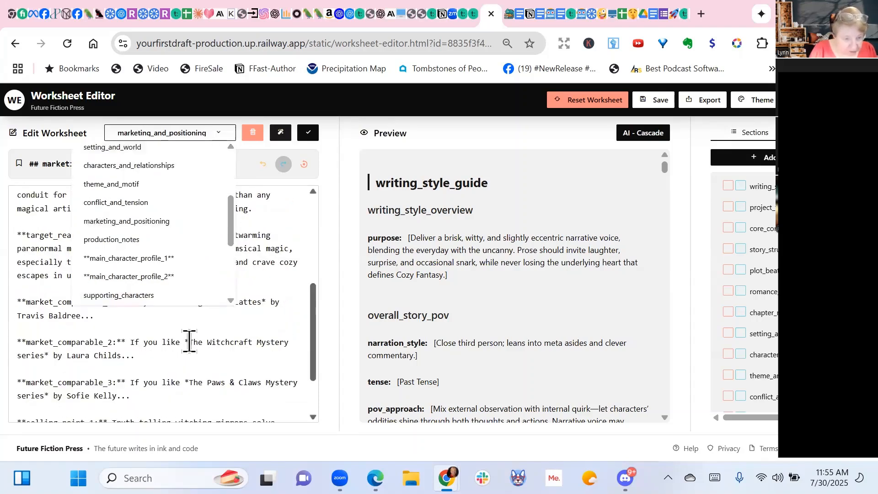
scroll(189, 341, "down", 2)
scroll(189, 341, "up", 8)
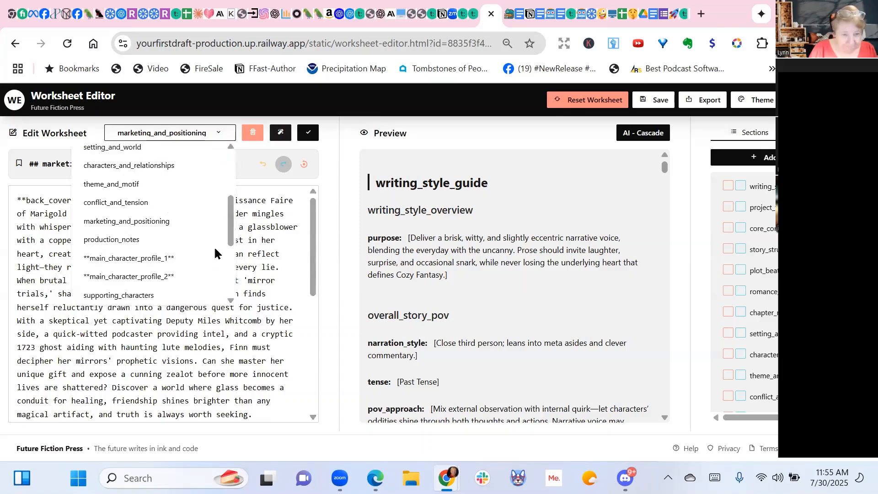
scroll(196, 294, "down", 3)
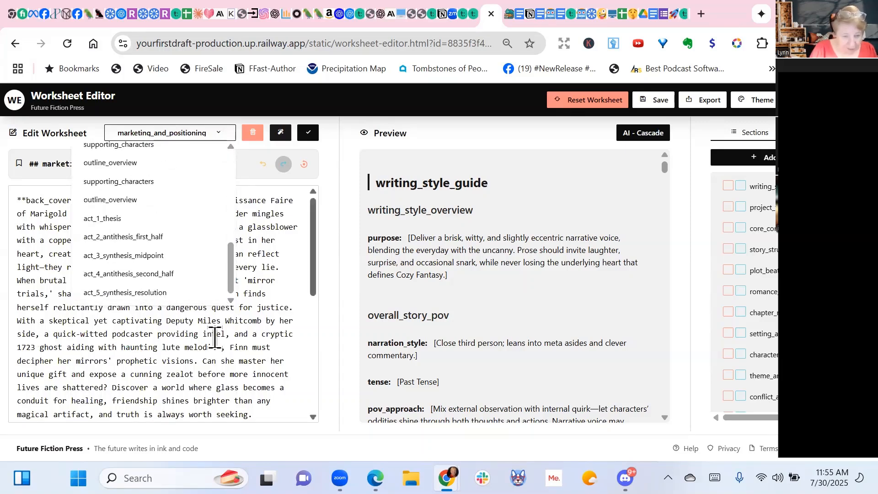
scroll(214, 338, "down", 5)
left_click(302, 297)
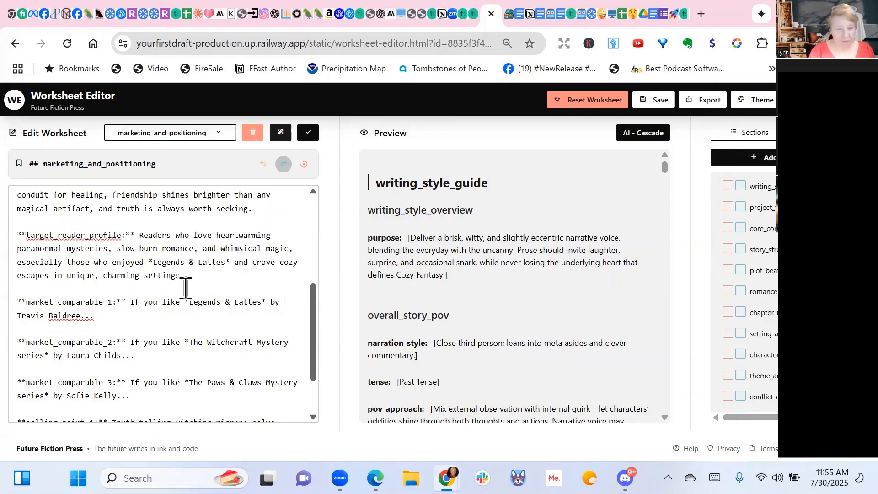
scroll(183, 288, "down", 2)
scroll(183, 288, "up", 5)
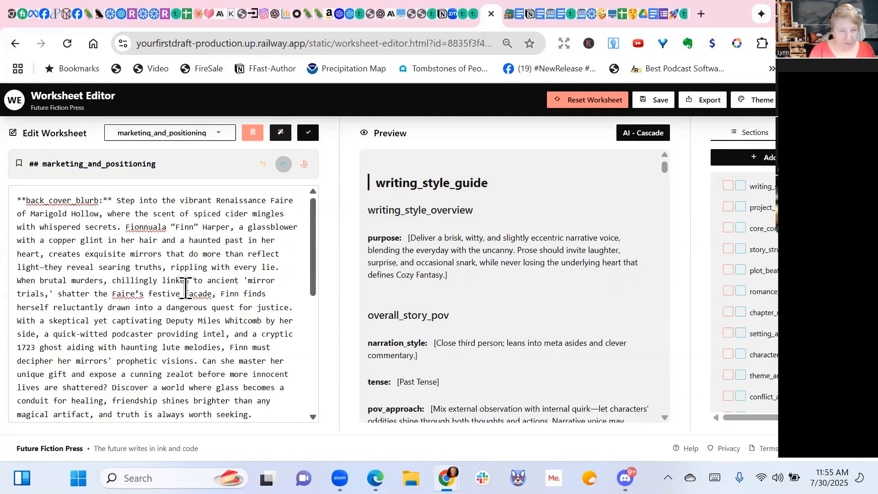
Switch to the outline_overview section and review its instruction and the five-act chapter breakdown through Act 5.
left_click(219, 136)
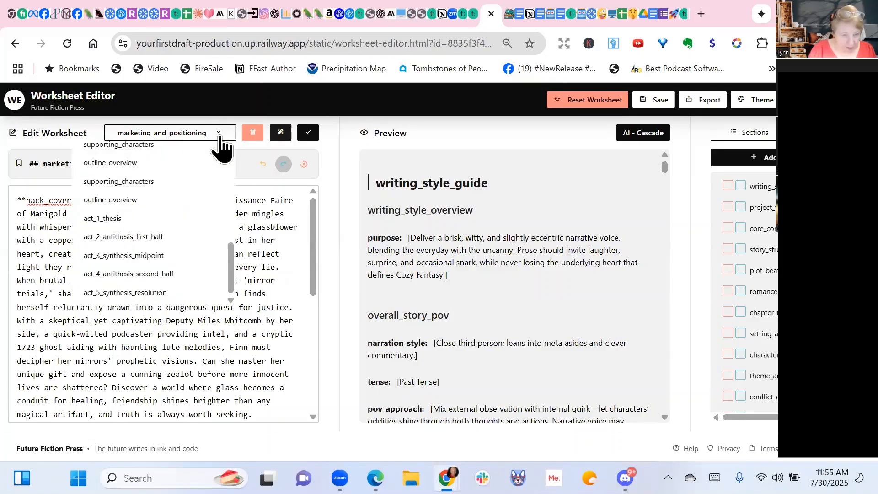
left_click(105, 204)
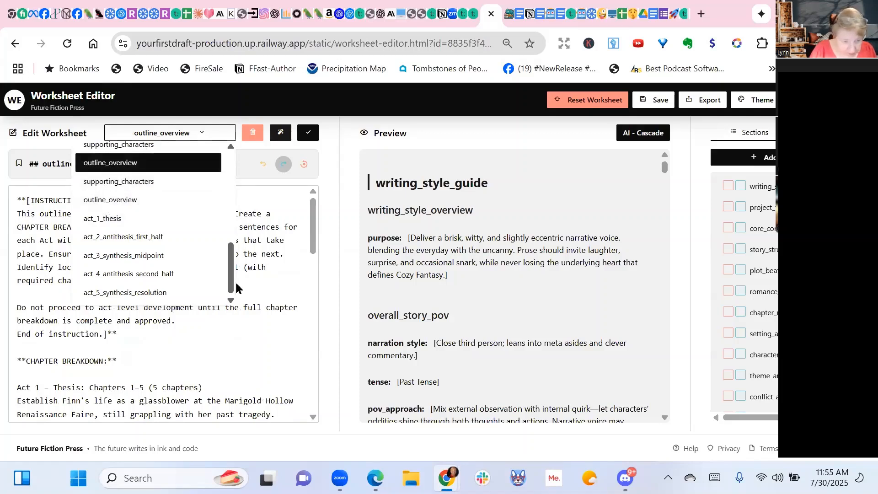
left_click(270, 335)
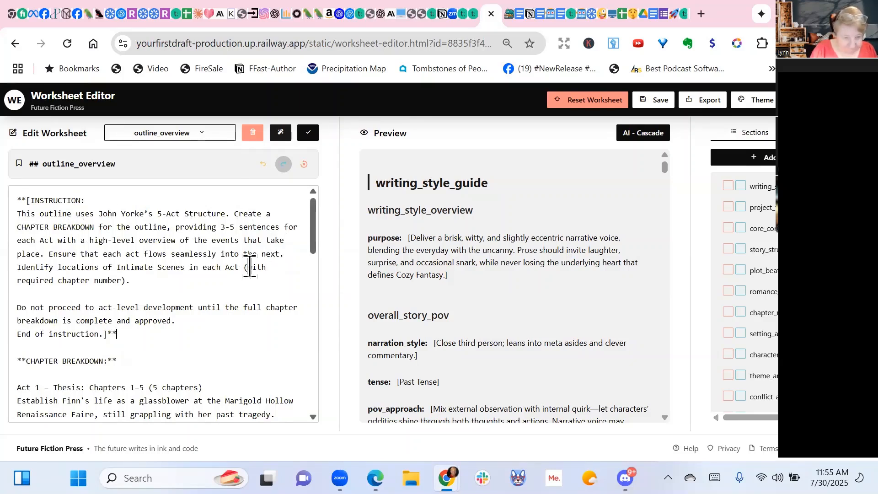
scroll(249, 265, "down", 3)
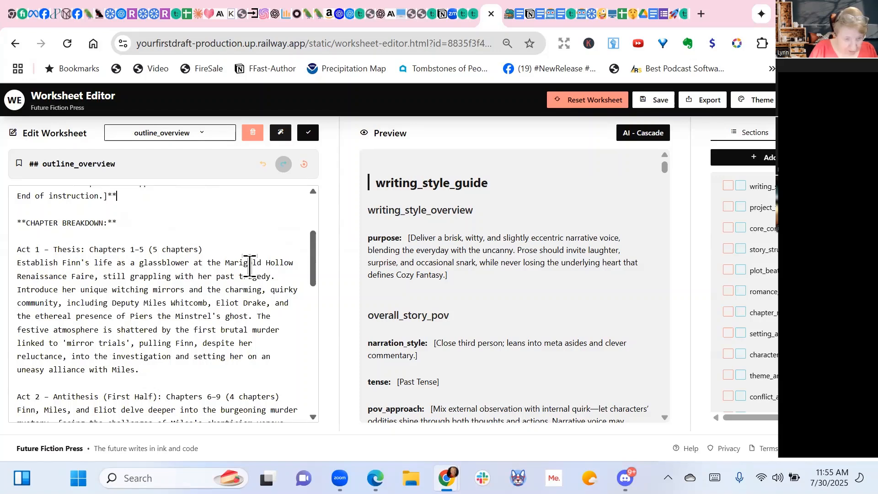
scroll(250, 265, "down", 9)
scroll(249, 265, "down", 4)
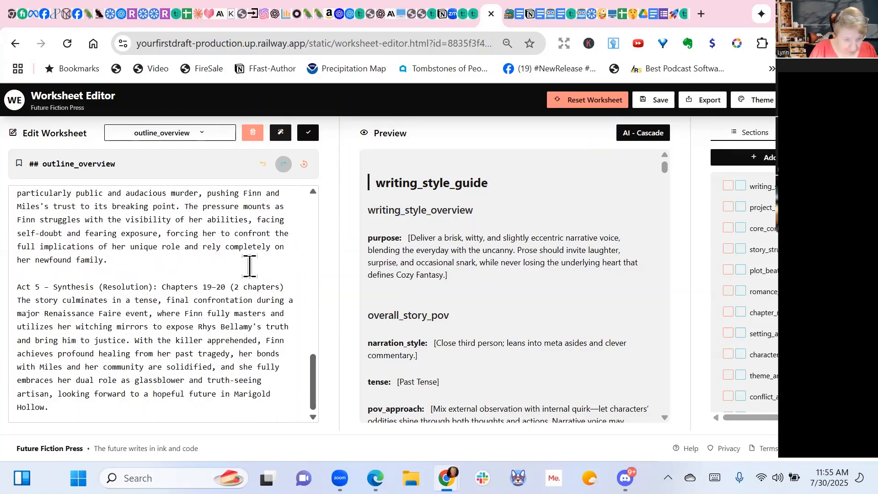
Switch to the act_1_thesis section and review its chapter entries through chapter_5.
left_click(199, 139)
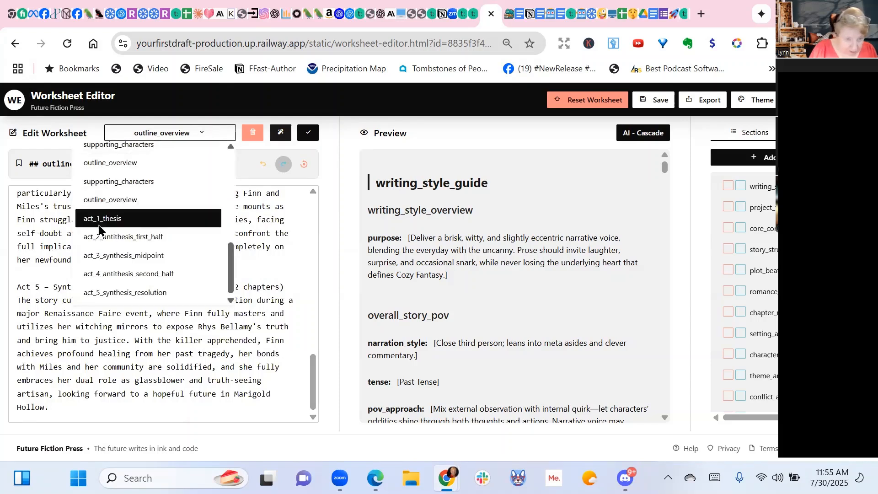
left_click(201, 218)
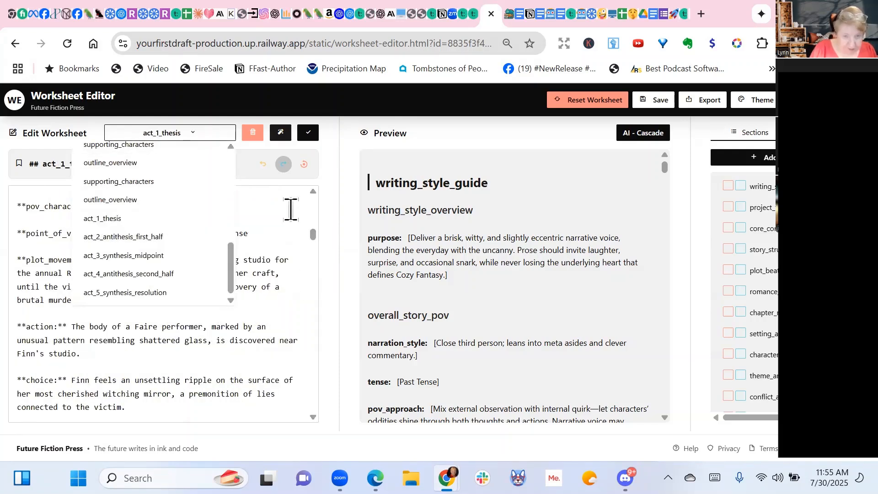
scroll(276, 218, "down", 5)
scroll(215, 218, "down", 15)
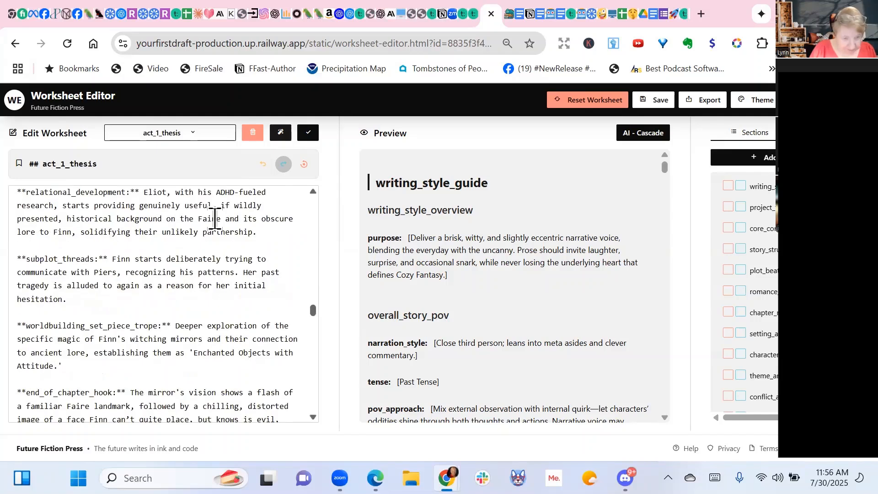
scroll(215, 218, "down", 5)
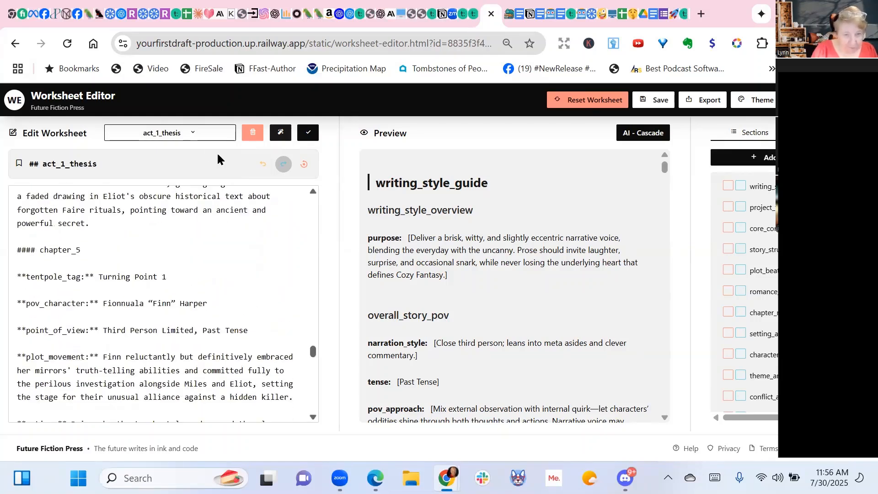
scroll(264, 226, "down", 6)
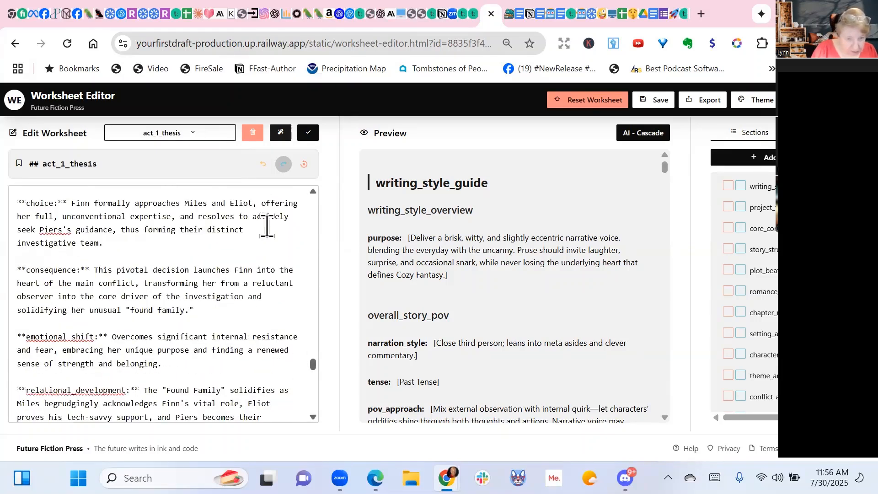
Switch to the act_5_synthesis_resolution section and review its key bonds, subplot developments and end-of-chapter hook.
left_click(197, 138)
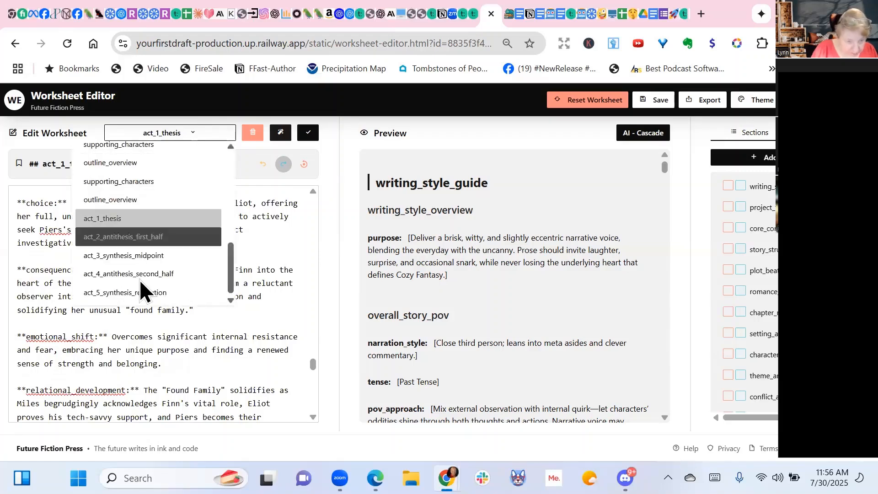
left_click(139, 291)
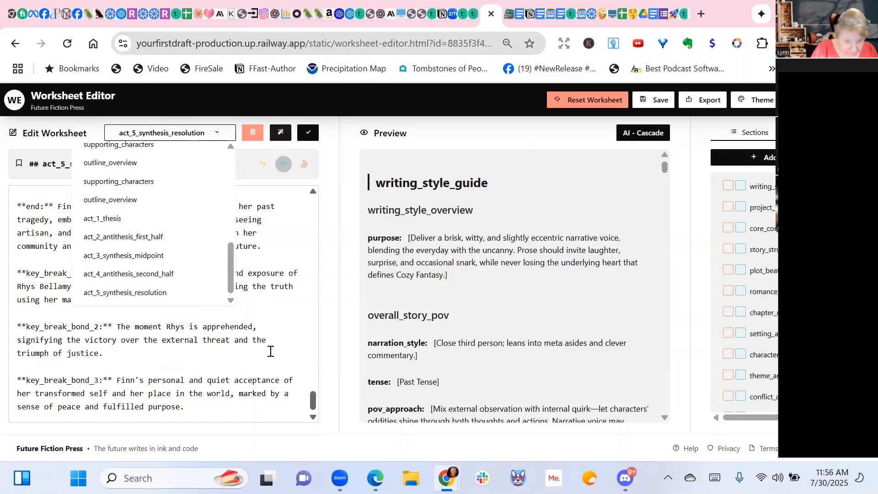
scroll(270, 351, "up", 3)
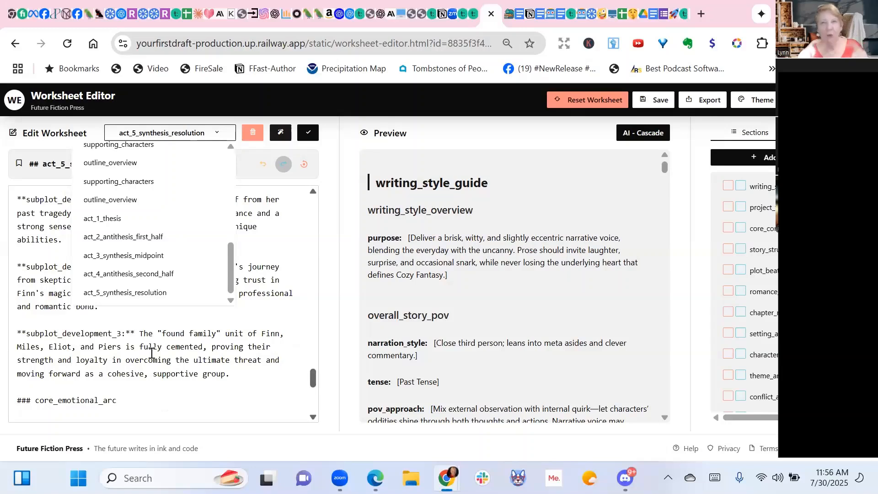
scroll(151, 353, "up", 5)
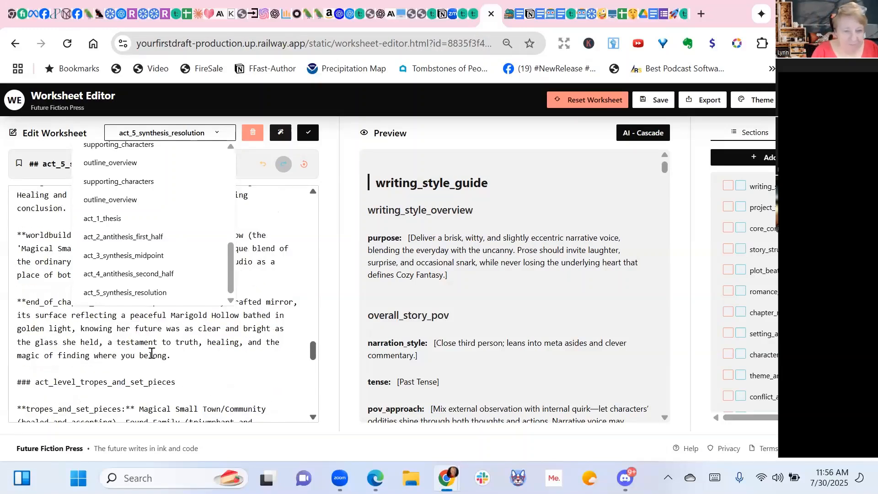
Return to the writing_style_guide section and review its purpose, point of view, tone and emotional style entries.
scroll(94, 165, "up", 10)
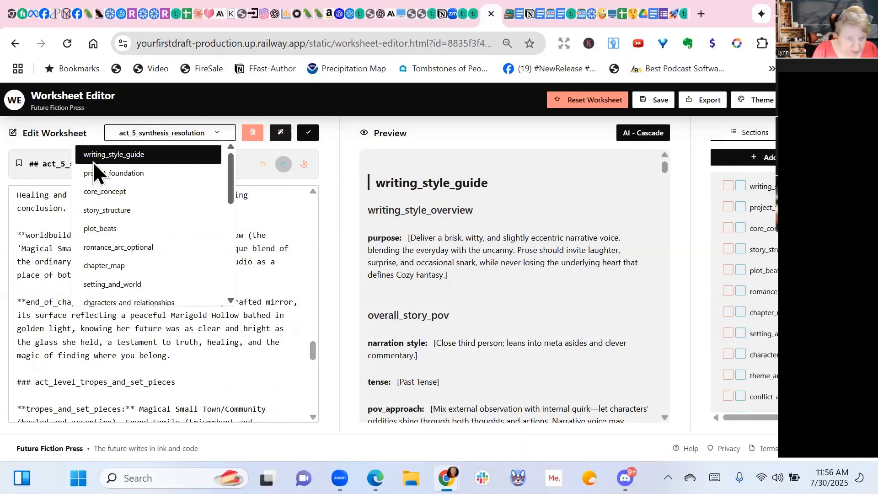
left_click(148, 160)
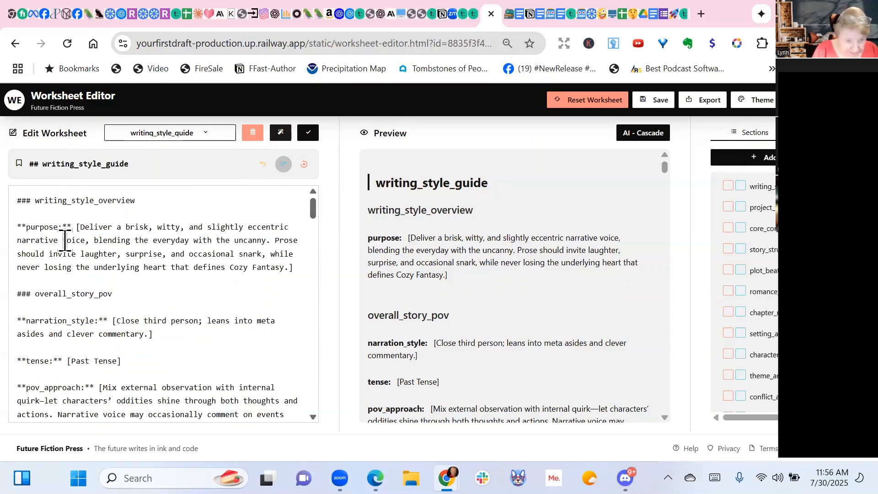
scroll(222, 231, "down", 5)
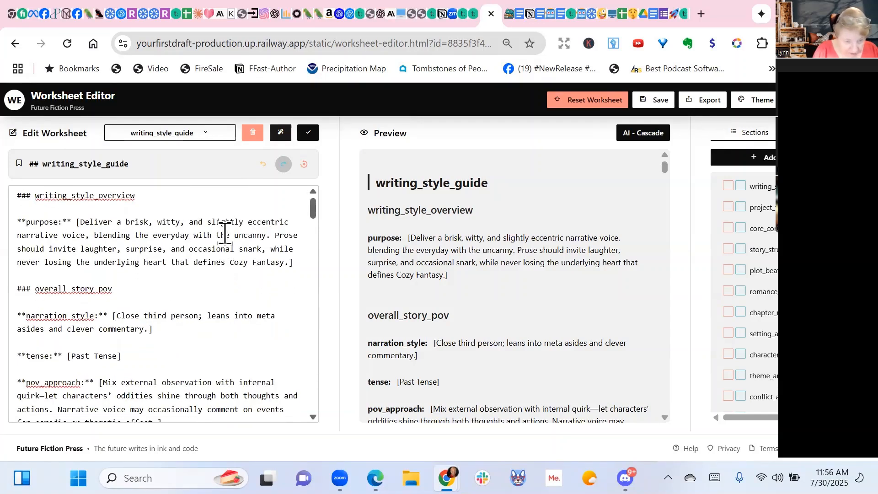
scroll(225, 233, "down", 8)
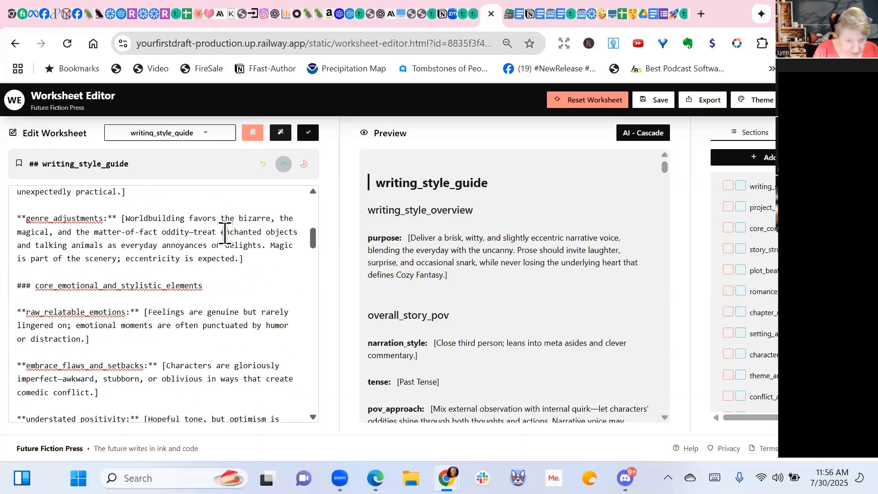
scroll(225, 232, "up", 10)
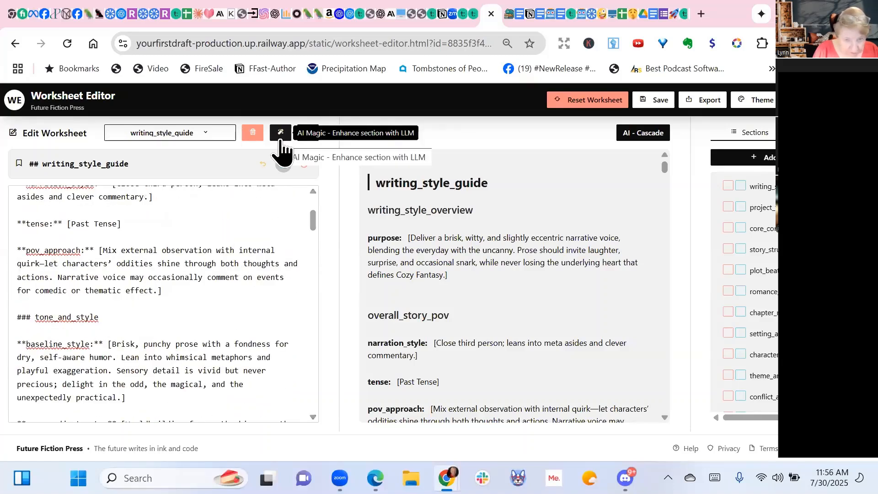
Enter AI Magic enhancement instructions for writing_style_guide: "Minimize dialogue tags. Avoid sounds of footsteps and tires on surfaces.".
left_click(280, 138)
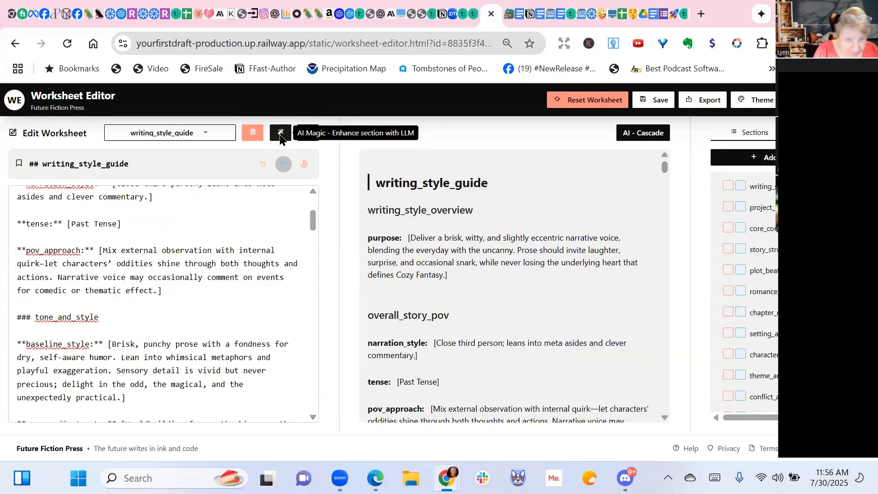
left_click(546, 217)
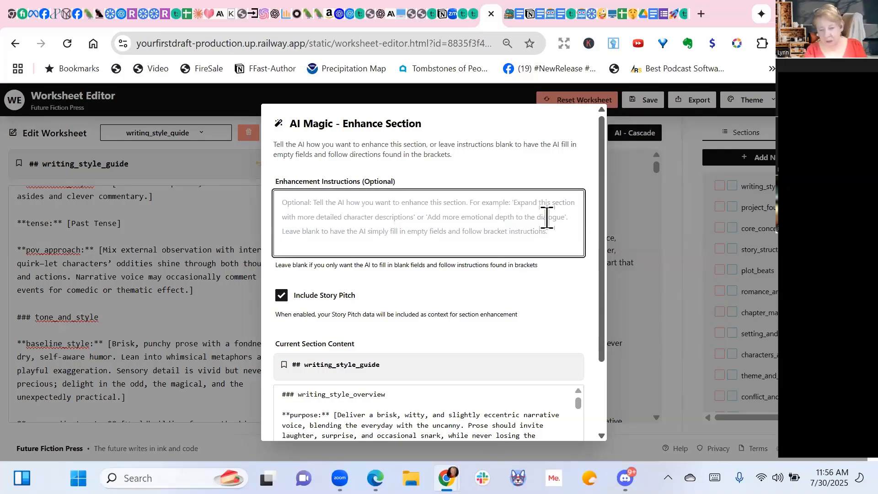
type("M")
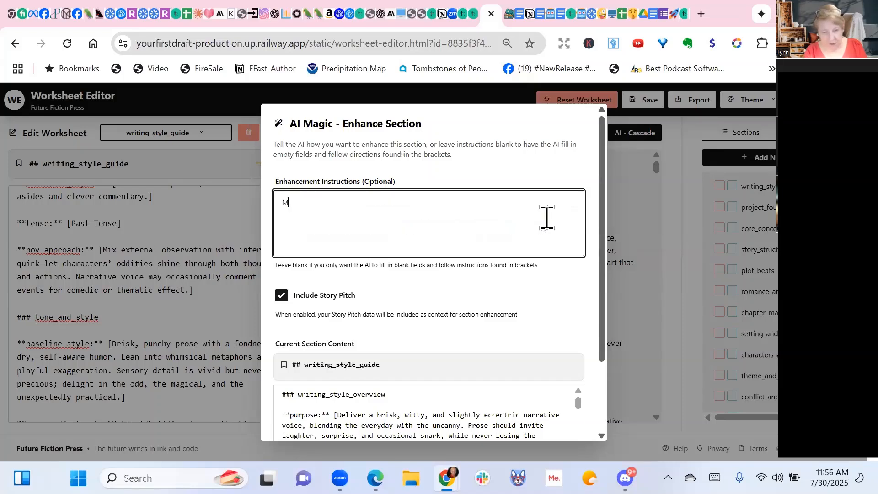
type("inimize")
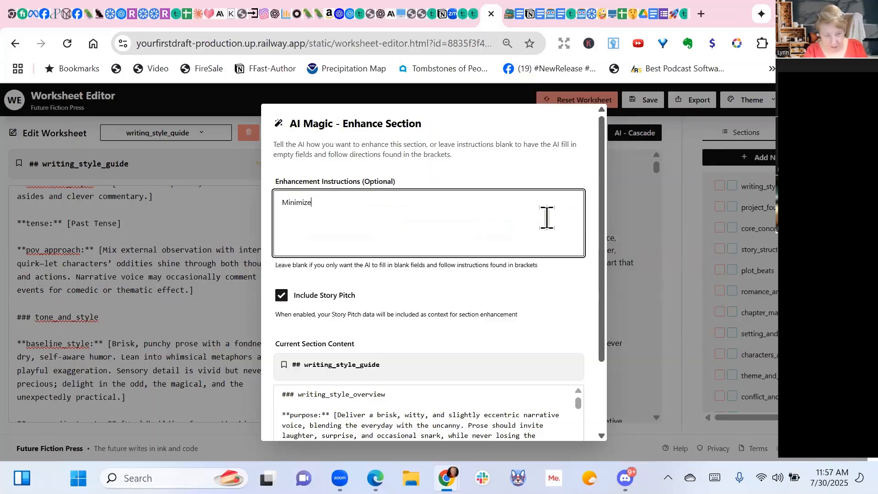
type(" dialogu")
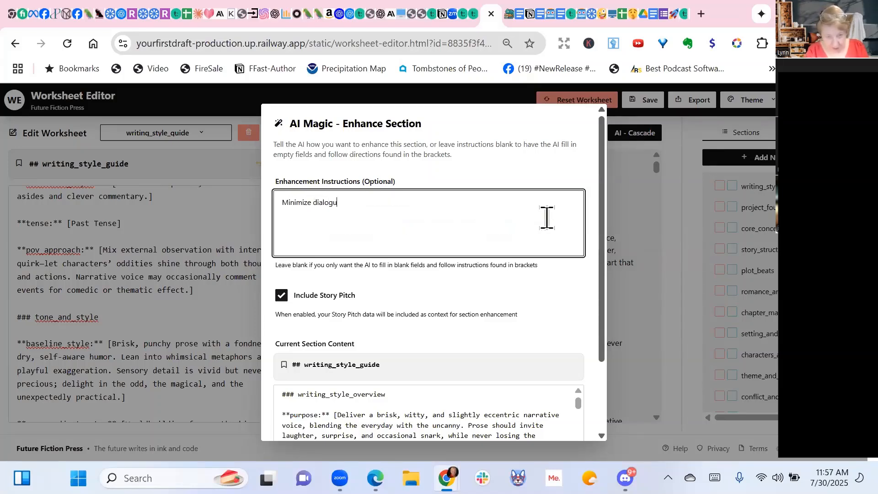
type("e tags.")
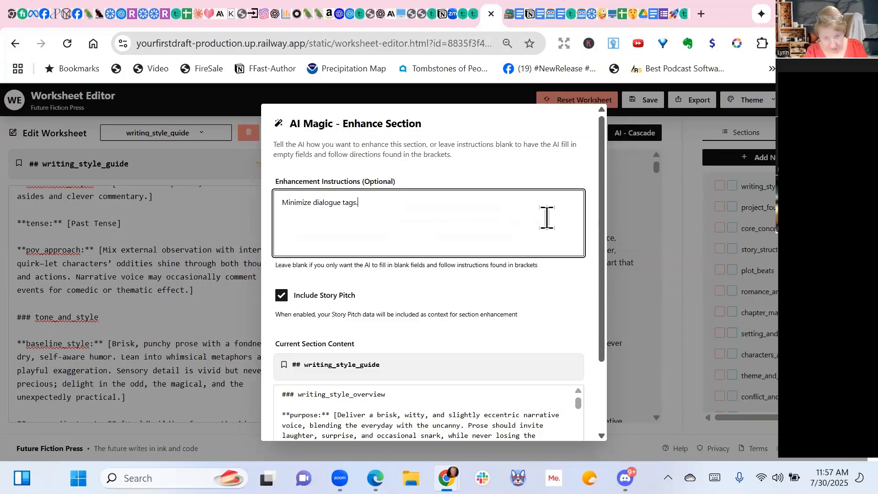
type(" Avoid sounds of f")
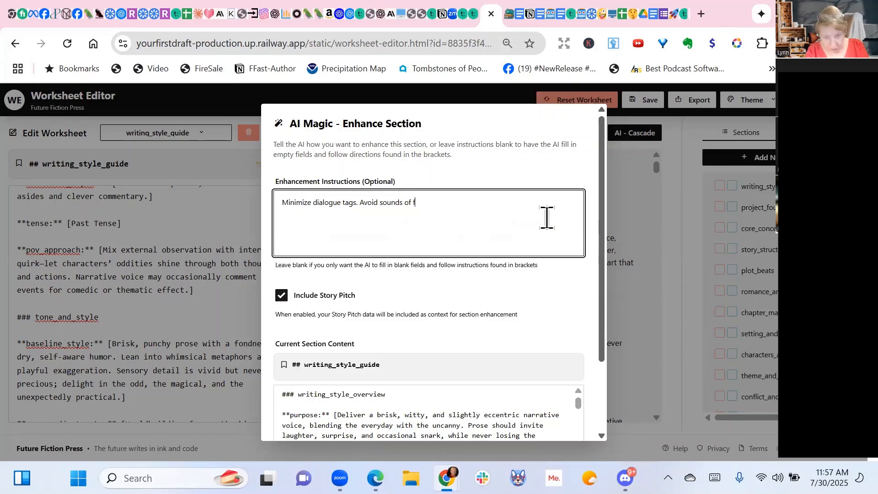
type("ootsteps and tires on surfaces.")
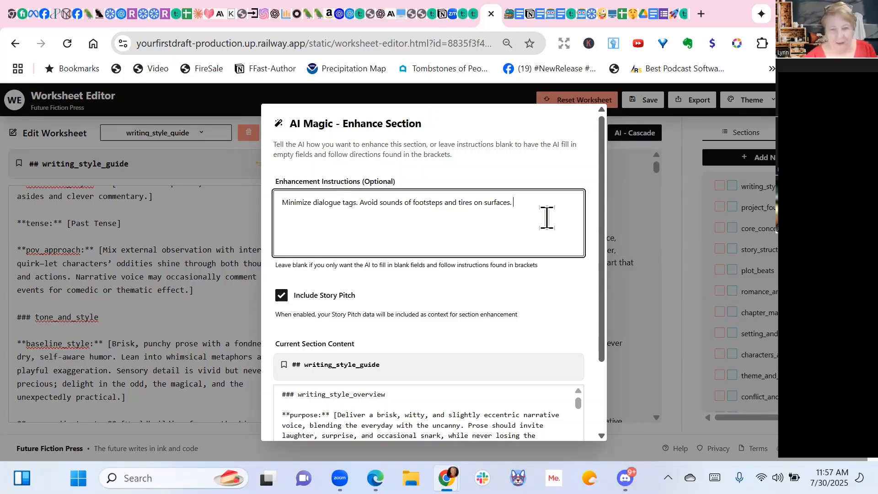
Generate the writing_style_guide enhancement with the story pitch included, and save the worksheet.
scroll(547, 221, "down", 2)
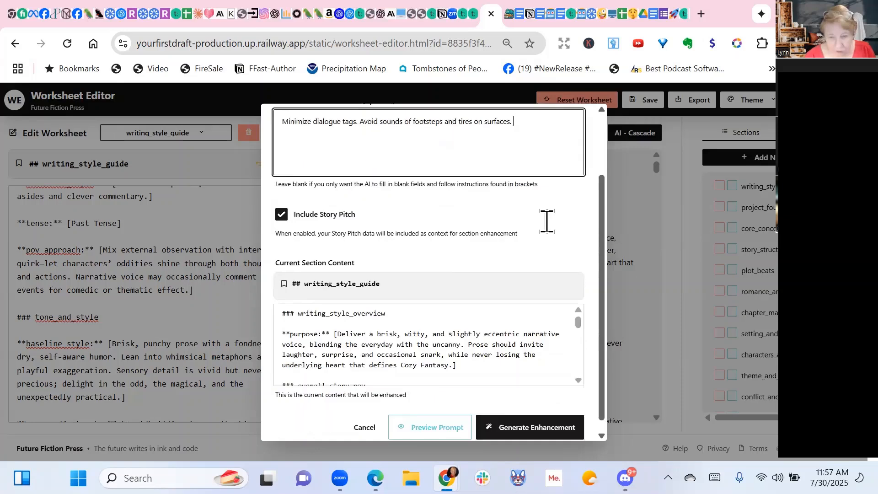
left_click(520, 417)
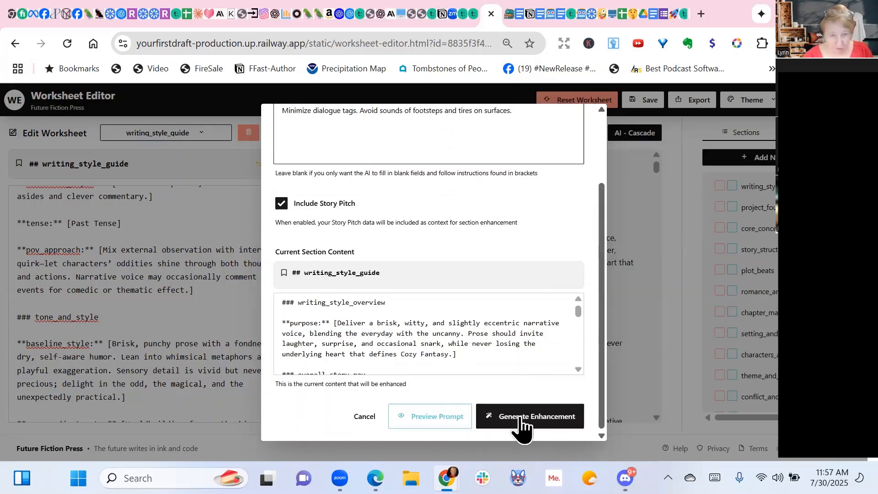
left_click(521, 417)
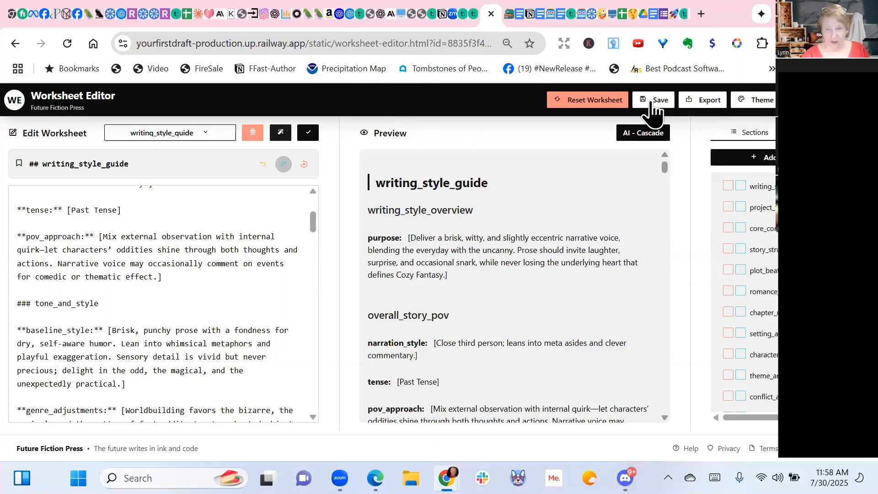
left_click(651, 102)
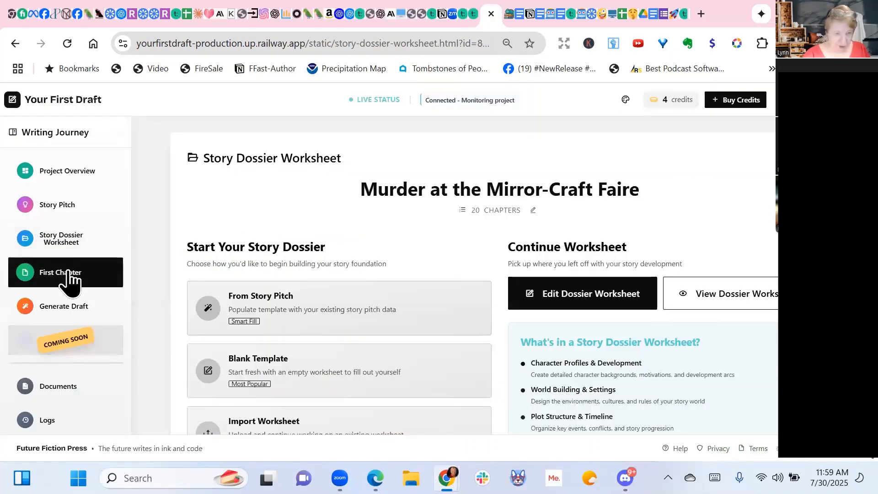
Generate the first chapter of Murder at the Mirror-Craft Faire and skim its opening paragraphs.
left_click(69, 273)
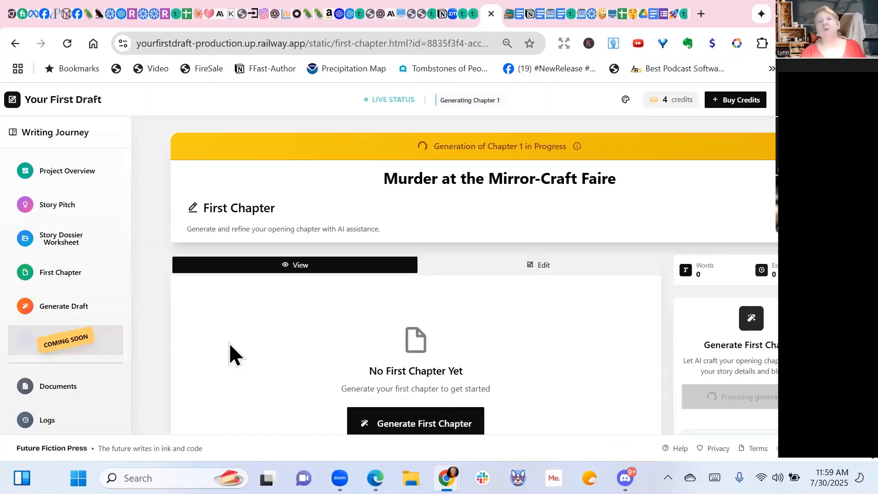
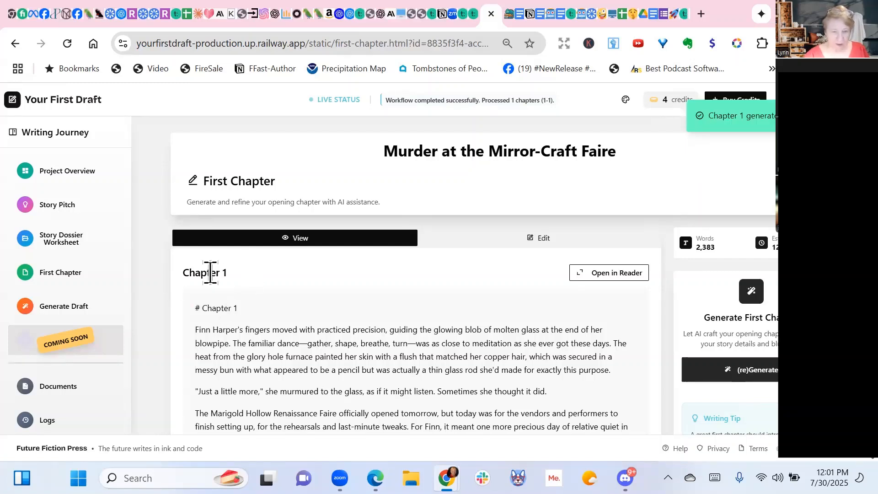
scroll(397, 337, "down", 3)
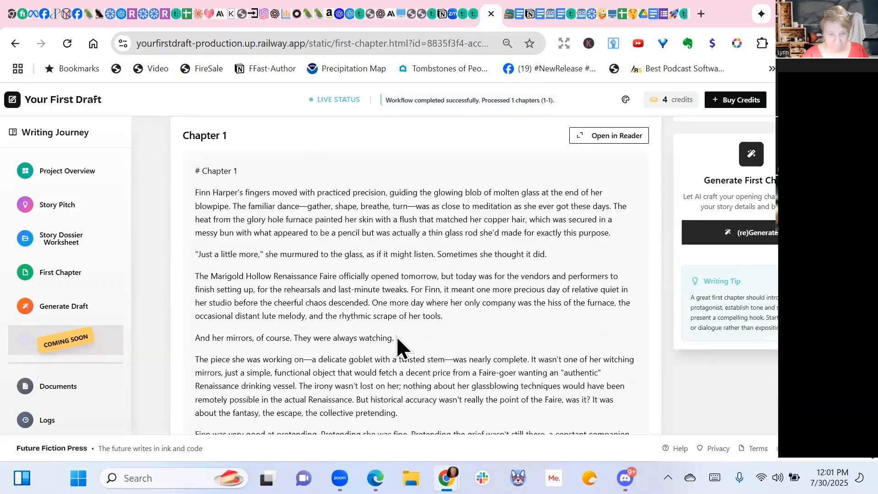
scroll(396, 336, "up", 3)
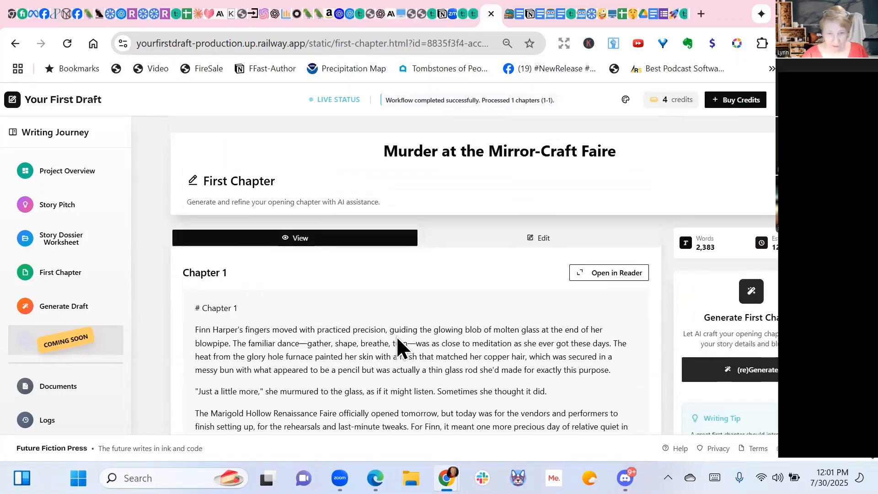
Look over Chapter 1's editable title and content, return to its view mode and open the chapter in the reader.
left_click(541, 247)
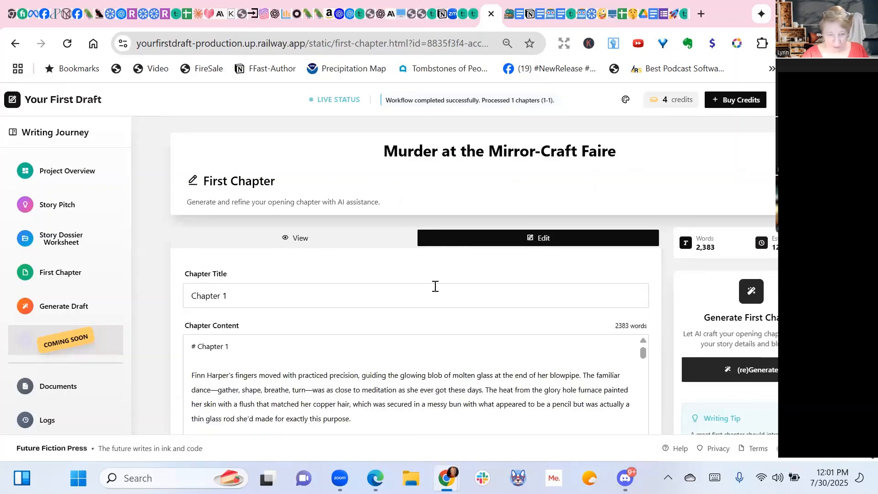
scroll(421, 288, "down", 3)
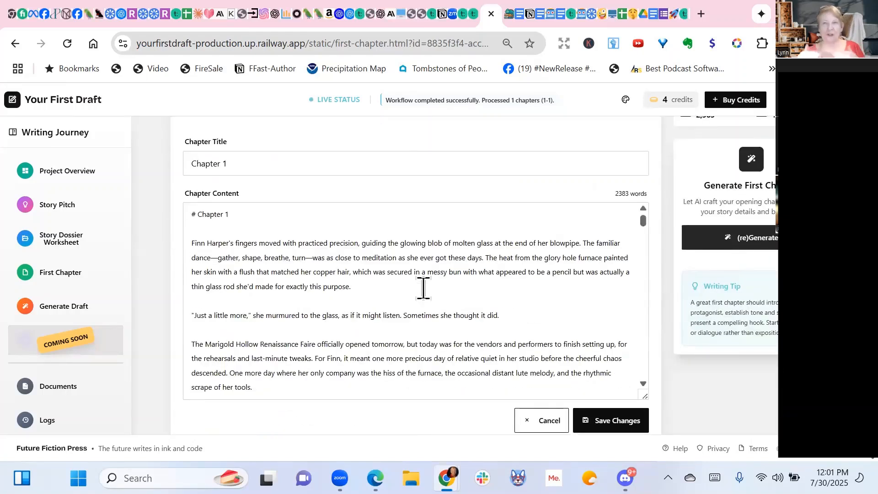
scroll(423, 289, "up", 3)
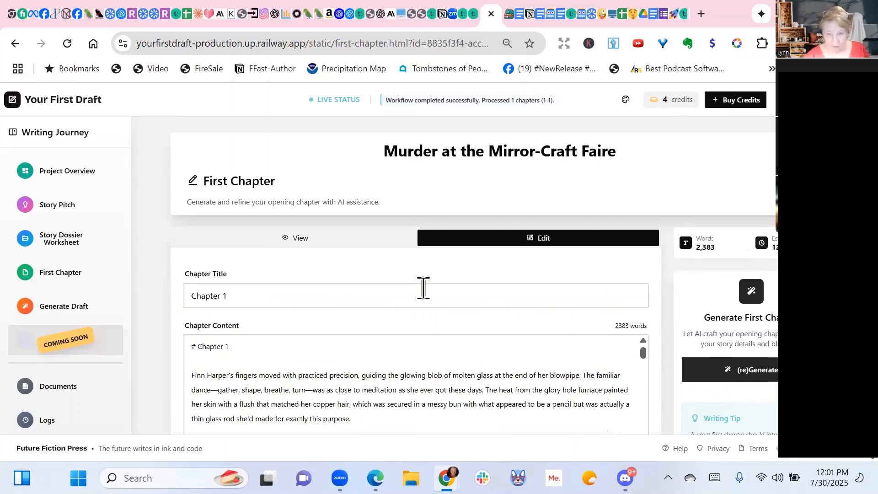
left_click(288, 240)
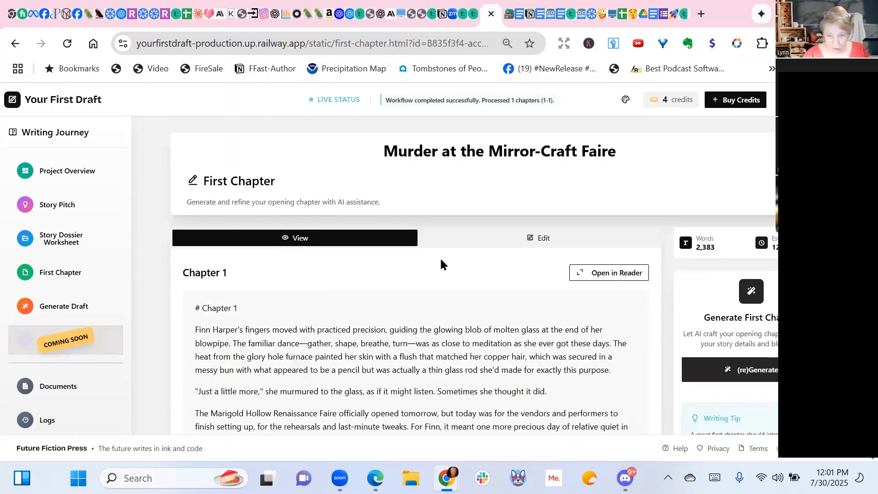
left_click(610, 273)
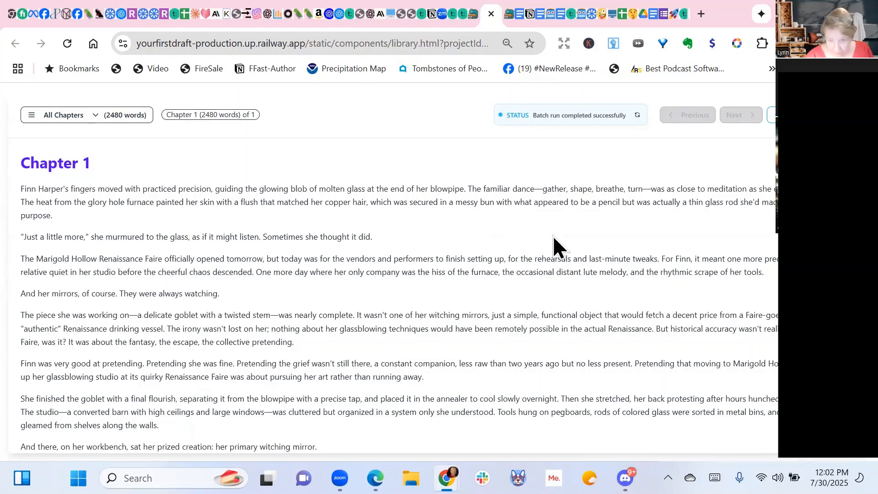
Read through Chapter 1 in the reader from the opening glassblowing scene to the end, and return to its beginning.
scroll(552, 235, "down", 1)
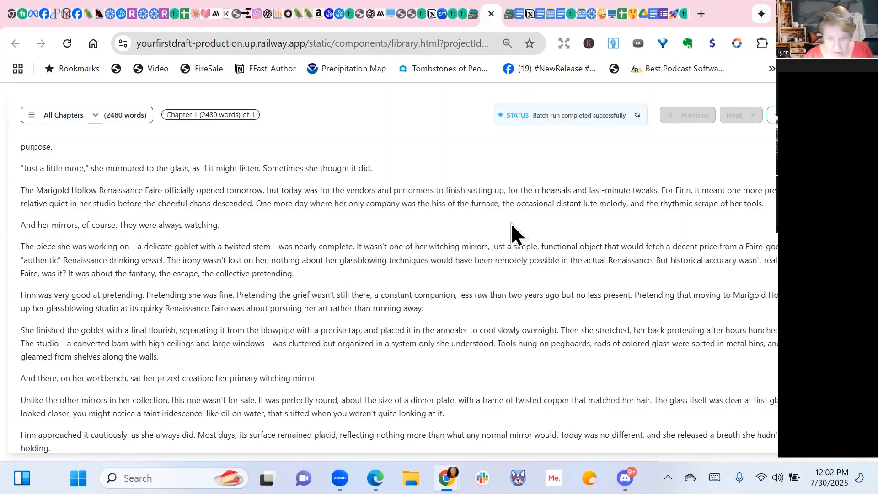
scroll(512, 223, "down", 2)
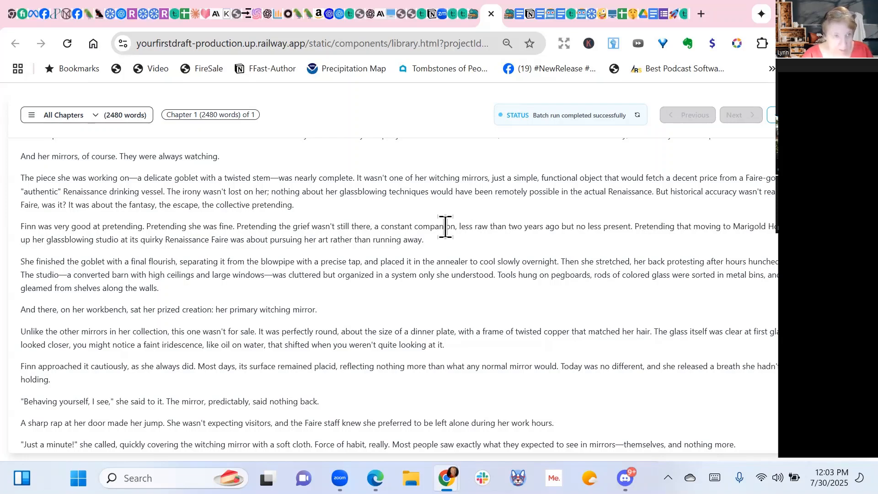
scroll(447, 225, "down", 1)
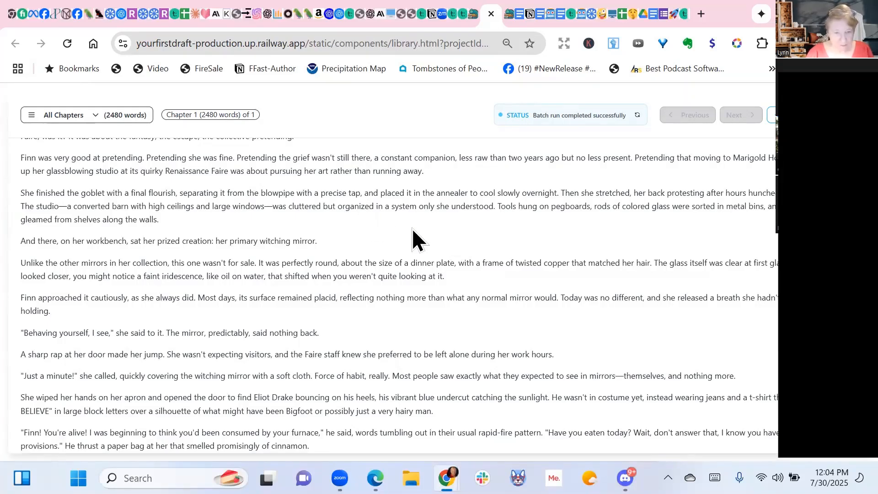
scroll(412, 228, "down", 1)
scroll(411, 227, "down", 1)
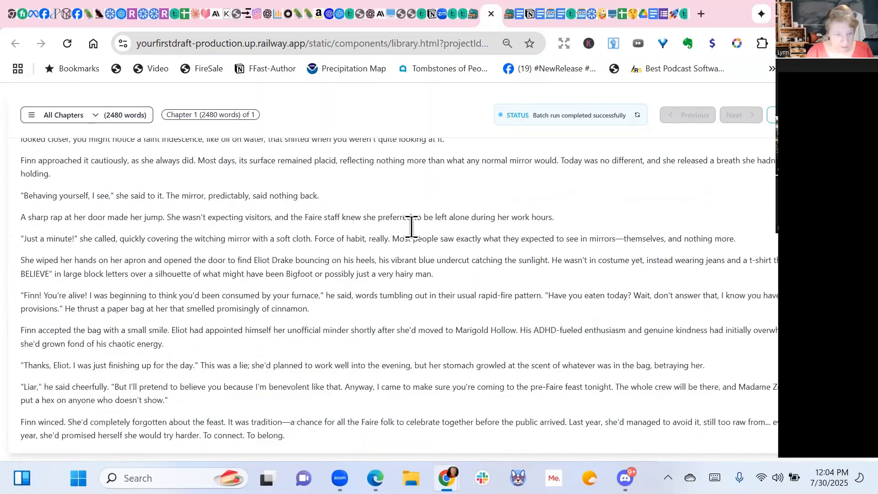
scroll(412, 229, "up", 1)
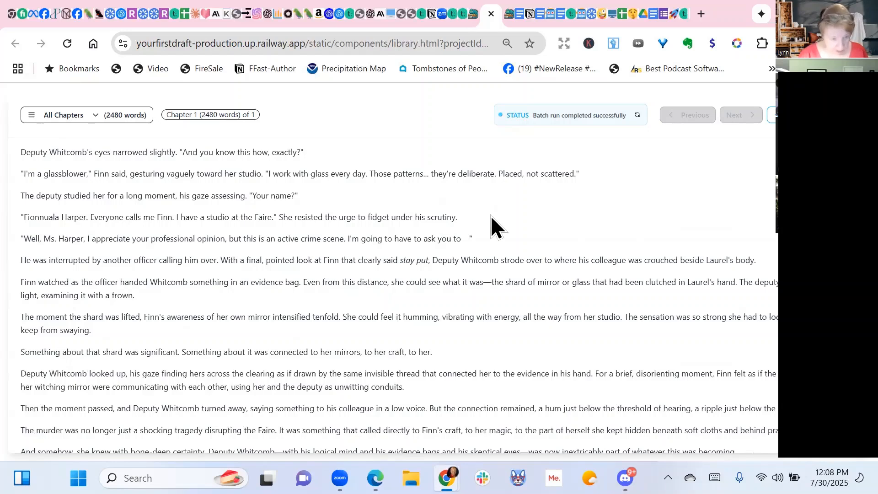
scroll(490, 215, "up", 15)
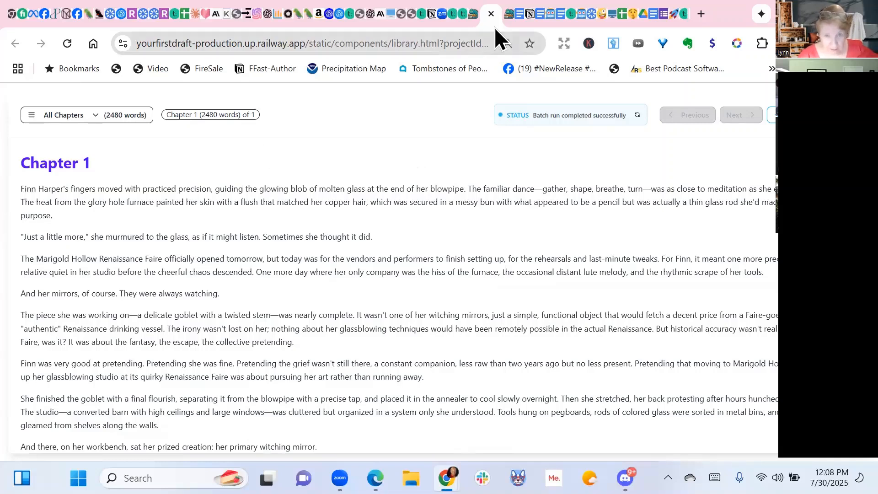
Open Chapter 1 for editing in the First Chapter page and replace the em dashes around "gather, shape, breathe, turn" with commas.
left_click(470, 16)
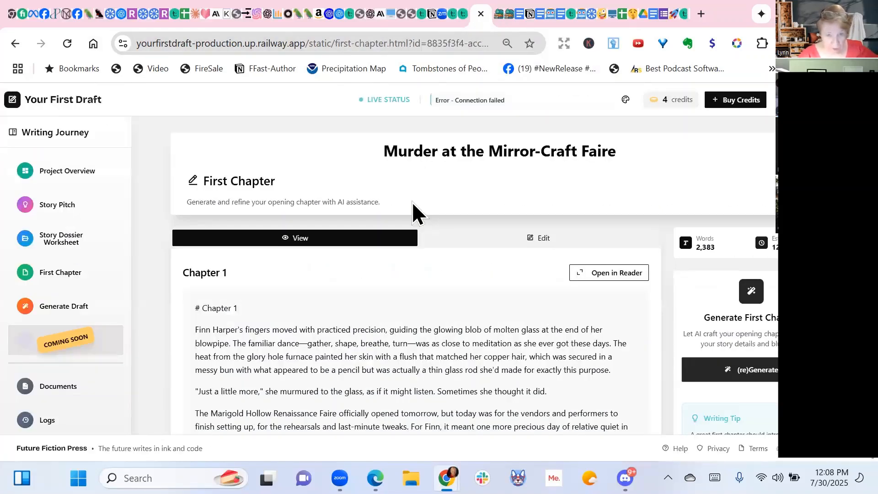
left_click(532, 239)
scroll(421, 282, "down", 1)
scroll(421, 281, "down", 2)
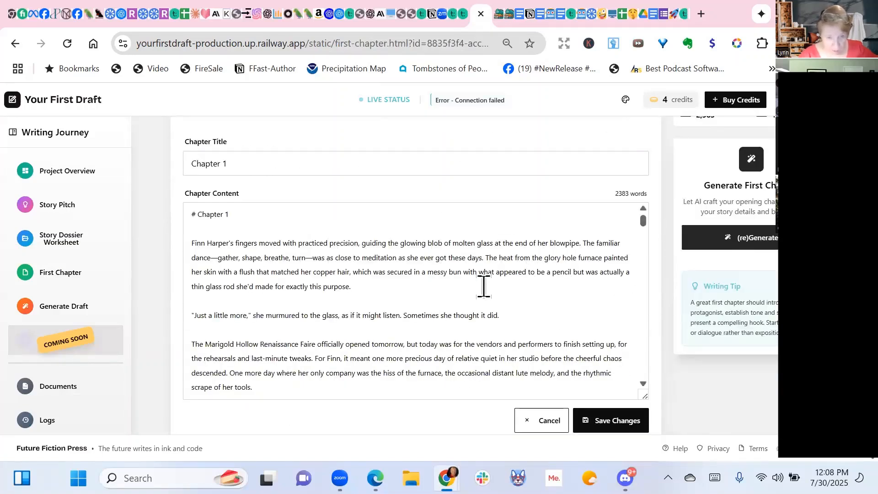
left_click(221, 257)
key("BackSpace")
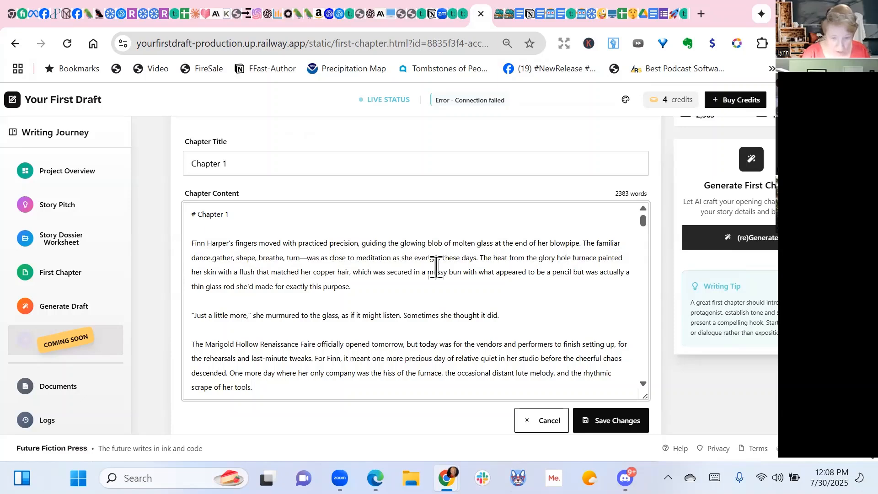
left_click(309, 257)
key("BackSpace")
type(",")
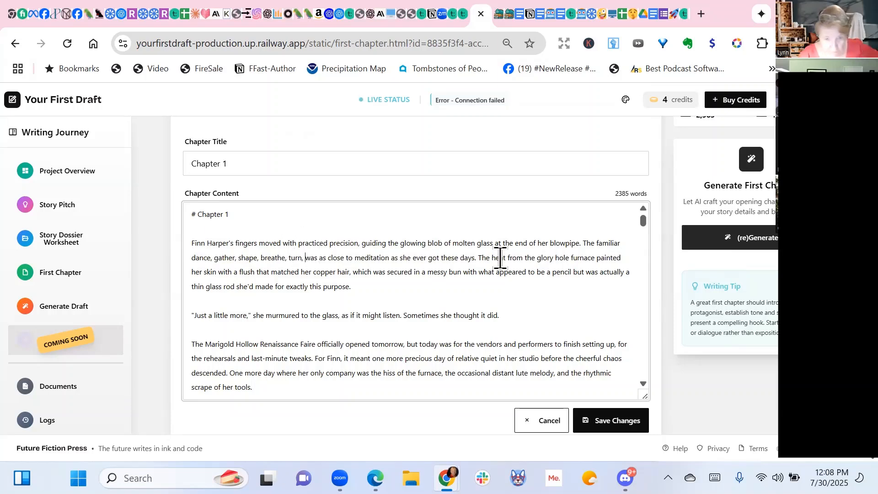
Look through the remaining editable Chapter 1 content for further em dashes and wording to revise.
scroll(462, 237, "down", 10)
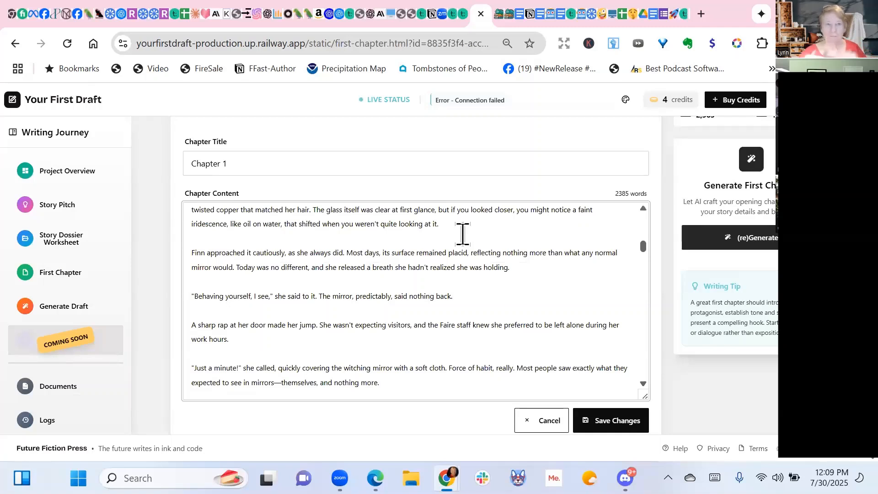
scroll(462, 234, "down", 6)
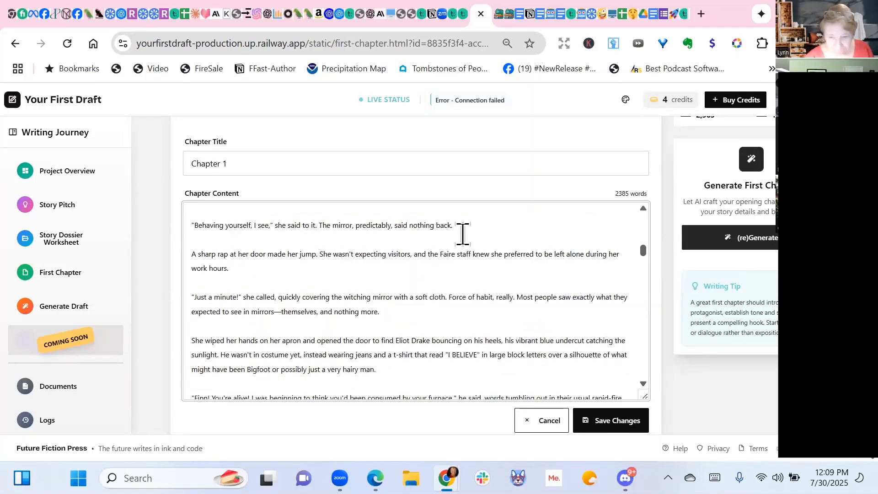
scroll(443, 232, "up", 5)
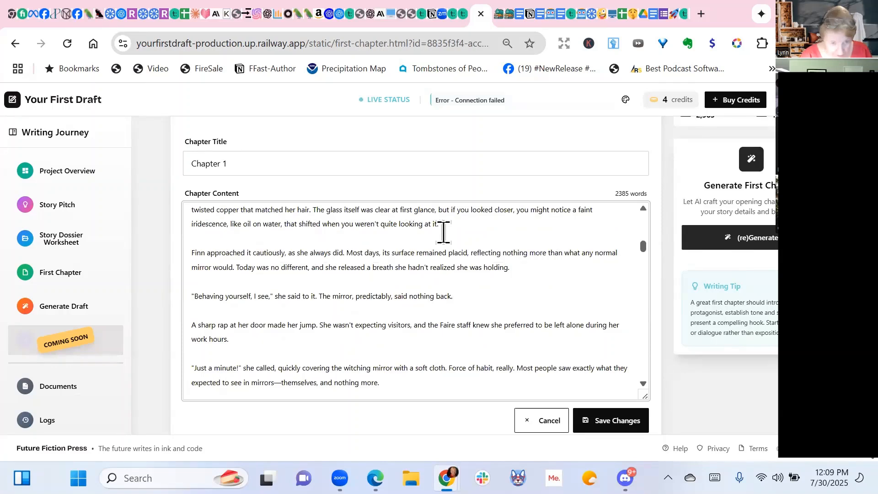
scroll(443, 233, "up", 2)
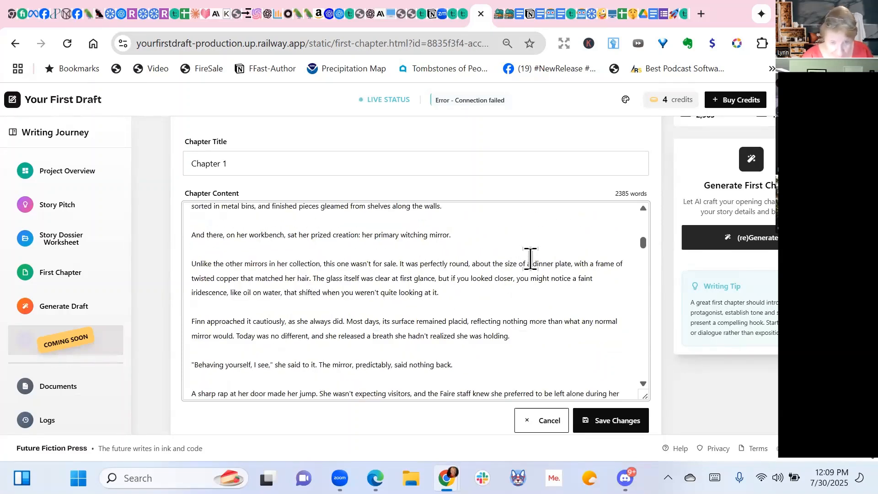
scroll(531, 259, "up", 3)
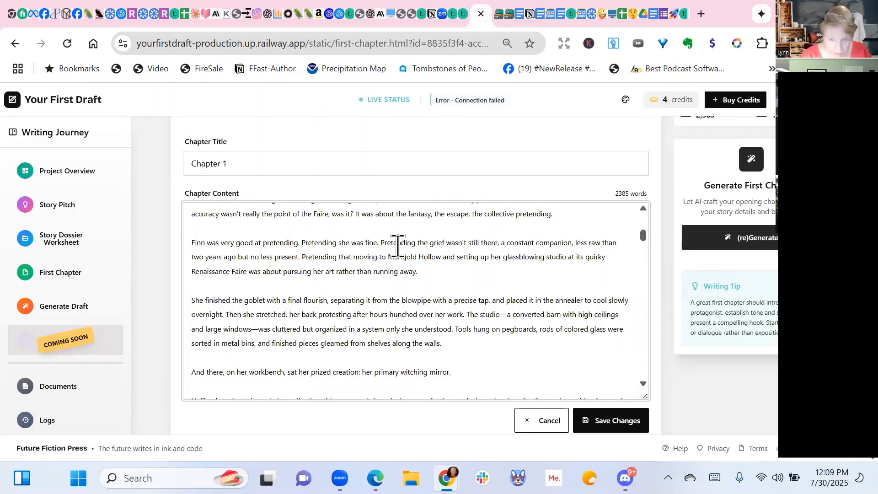
scroll(458, 256, "up", 2)
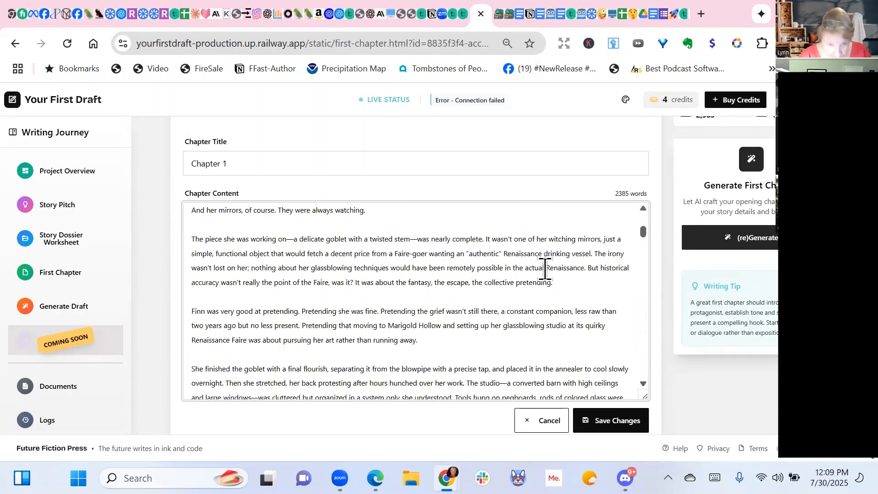
scroll(320, 275, "down", 4)
scroll(458, 289, "down", 2)
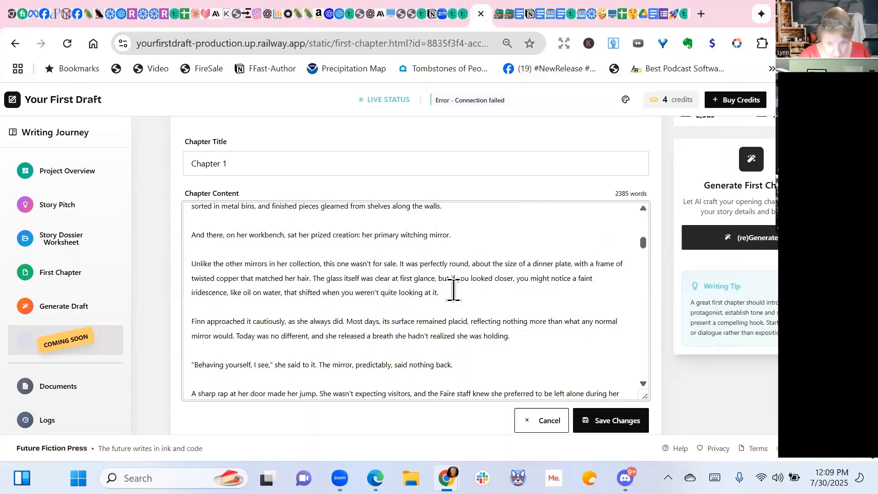
scroll(502, 262, "down", 1)
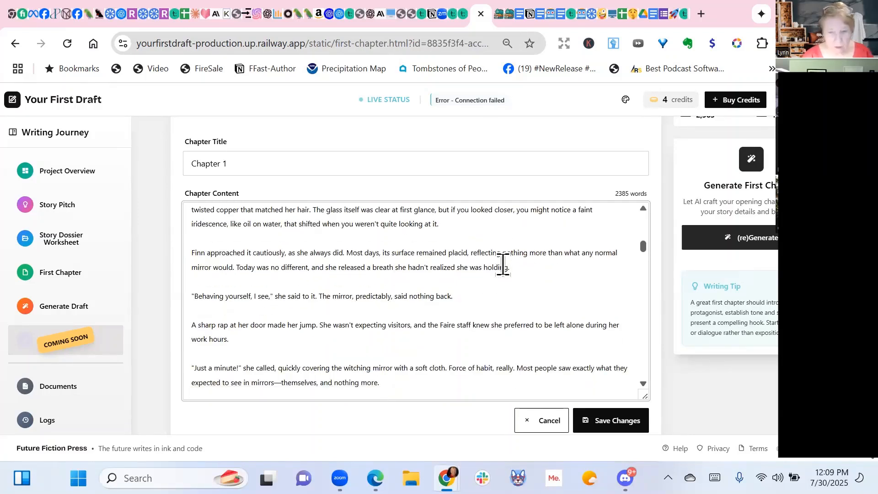
scroll(503, 265, "down", 2)
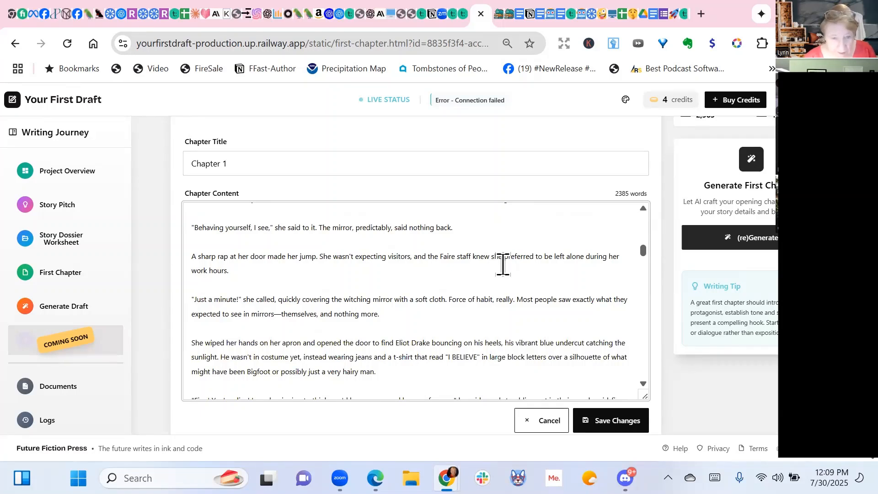
scroll(503, 264, "down", 2)
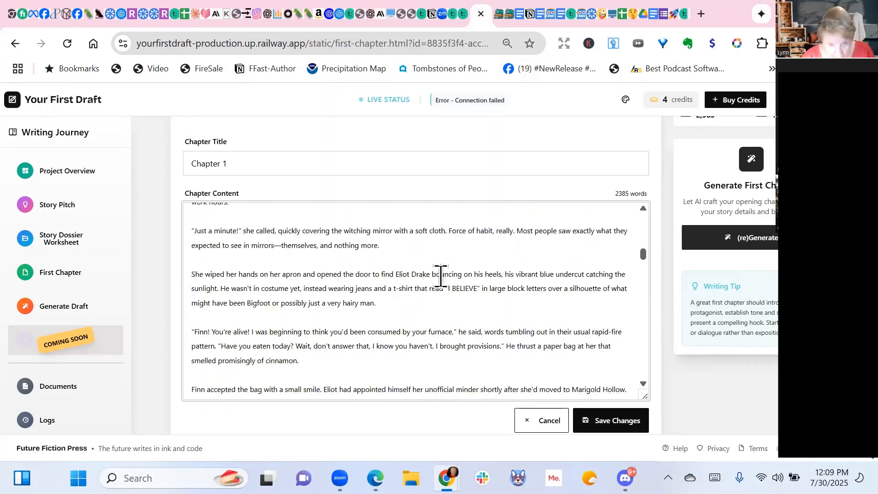
scroll(452, 275, "down", 2)
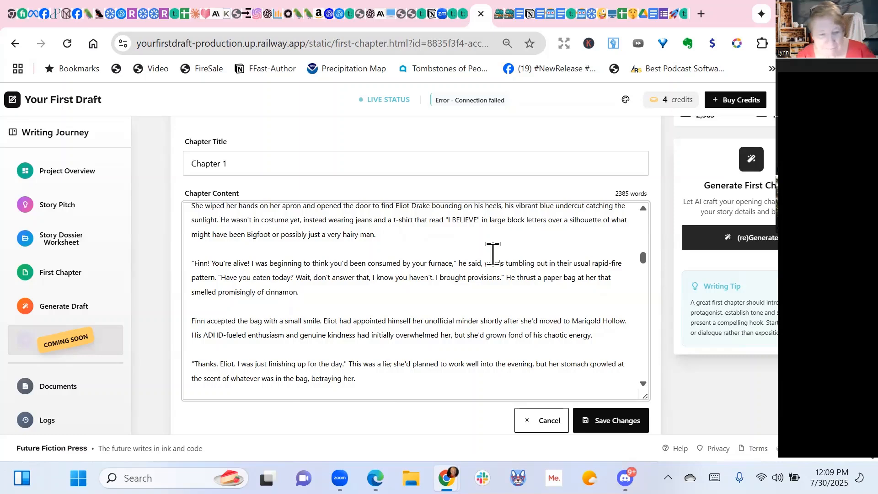
scroll(493, 254, "down", 1)
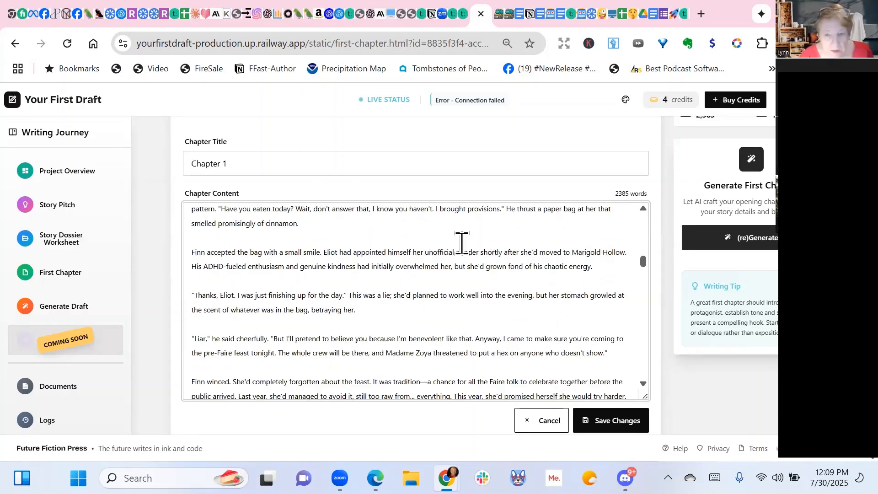
scroll(435, 239, "down", 10)
scroll(435, 239, "down", 15)
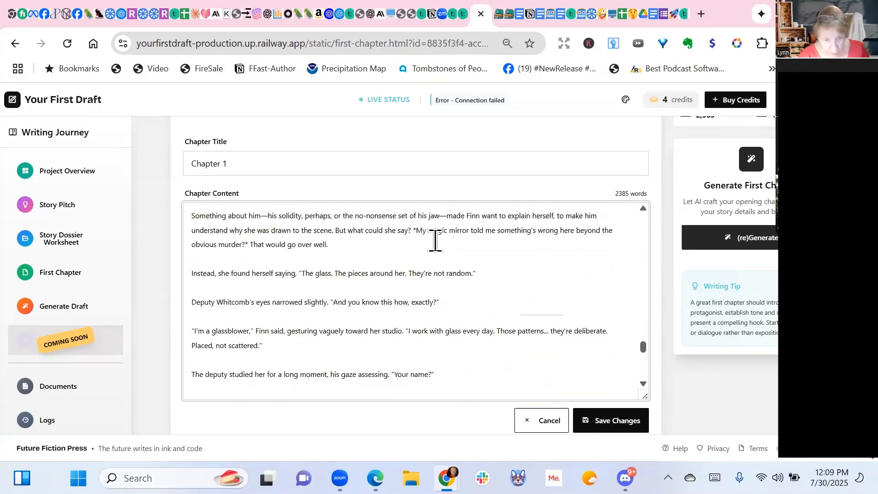
Save the Chapter 1 changes, and review the Generate Draft page's important information and chapter generation progress.
left_click(592, 419)
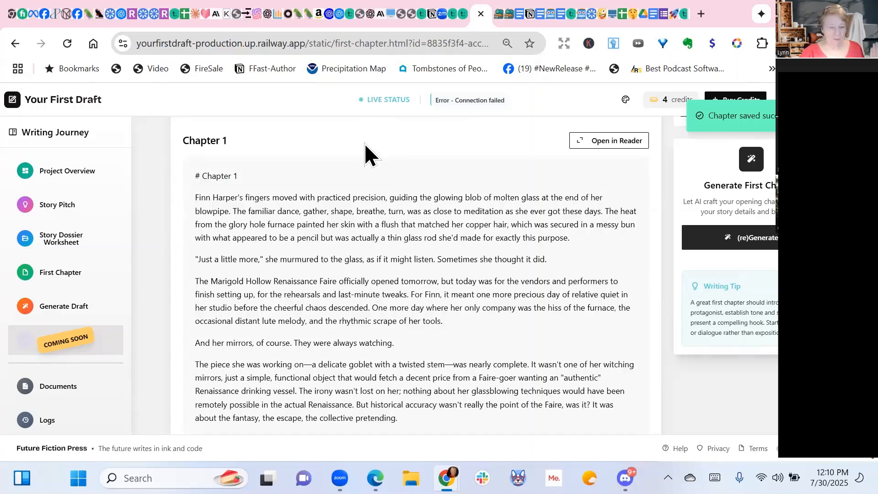
left_click(67, 315)
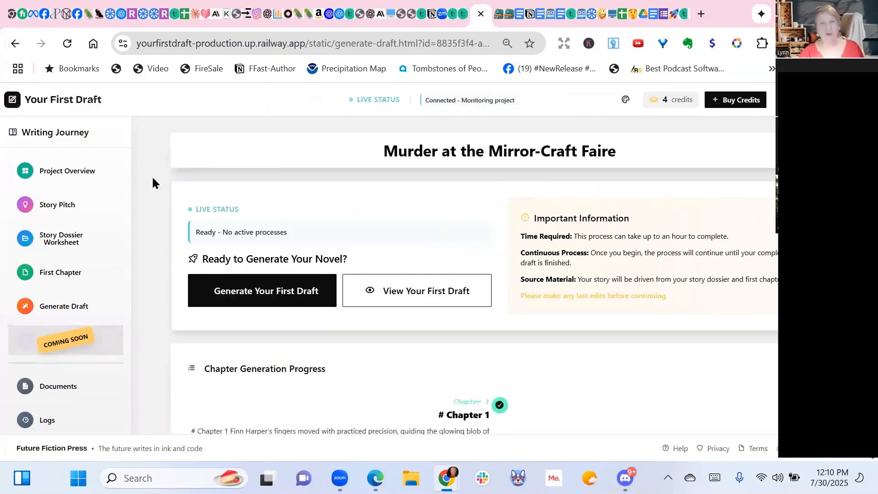
scroll(404, 183, "down", 2)
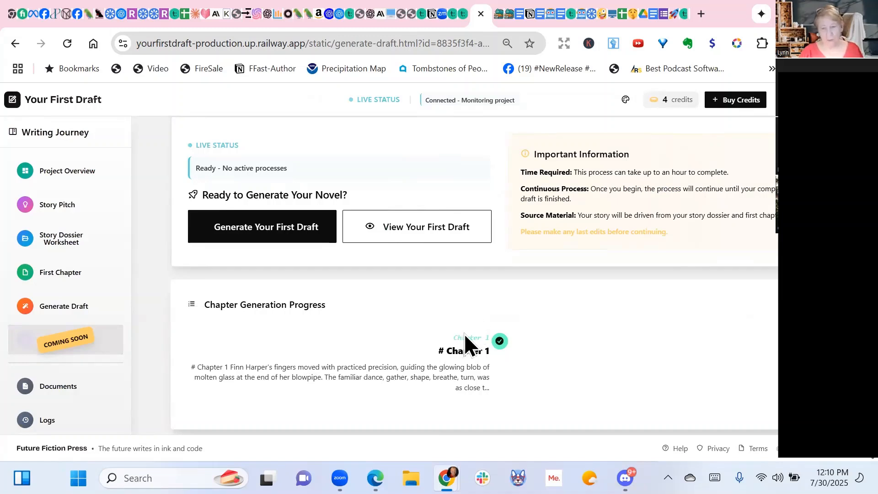
scroll(470, 325, "up", 2)
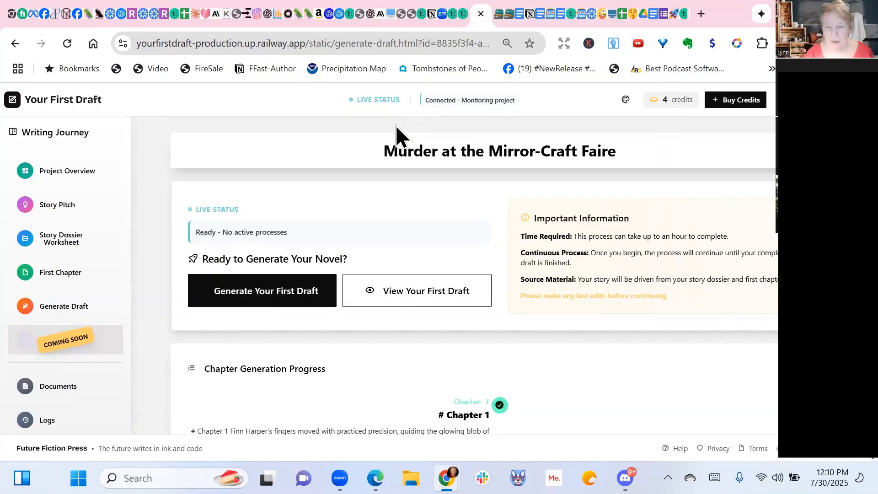
scroll(398, 224, "down", 2)
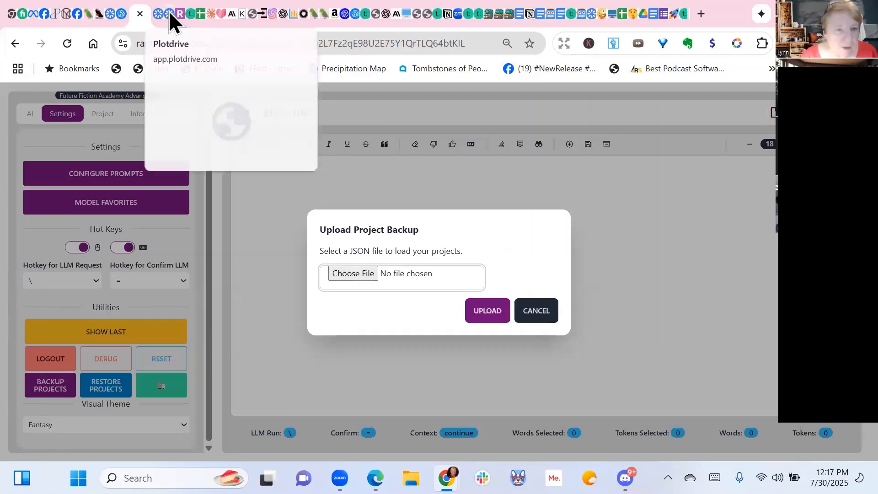
Switch to Plotdrive and create a new project named "S&S 2".
left_click(168, 10)
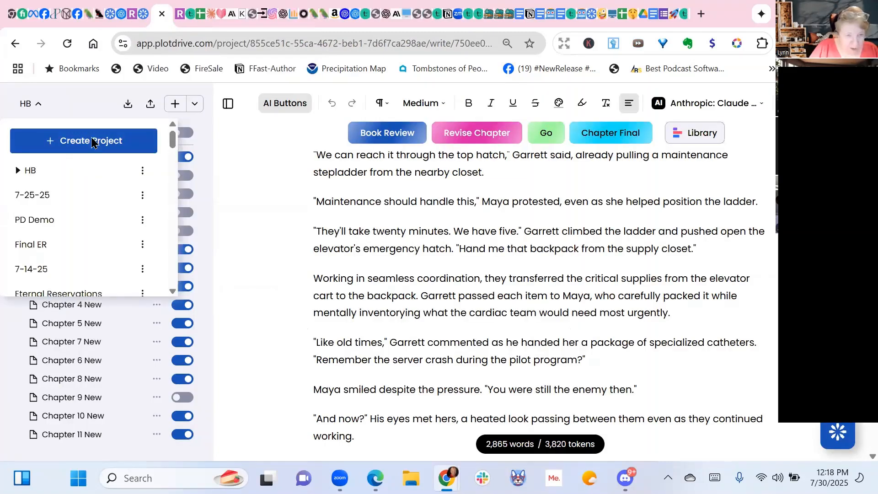
left_click(91, 140)
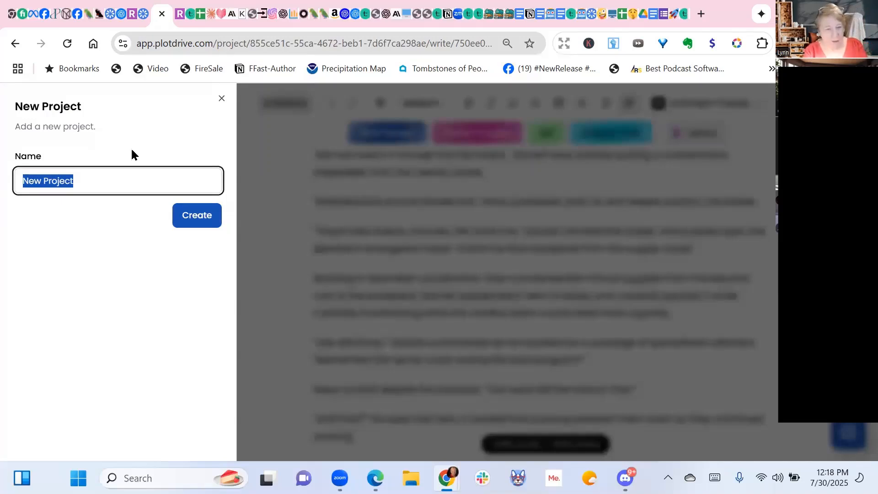
type("S&S 2")
key("Return")
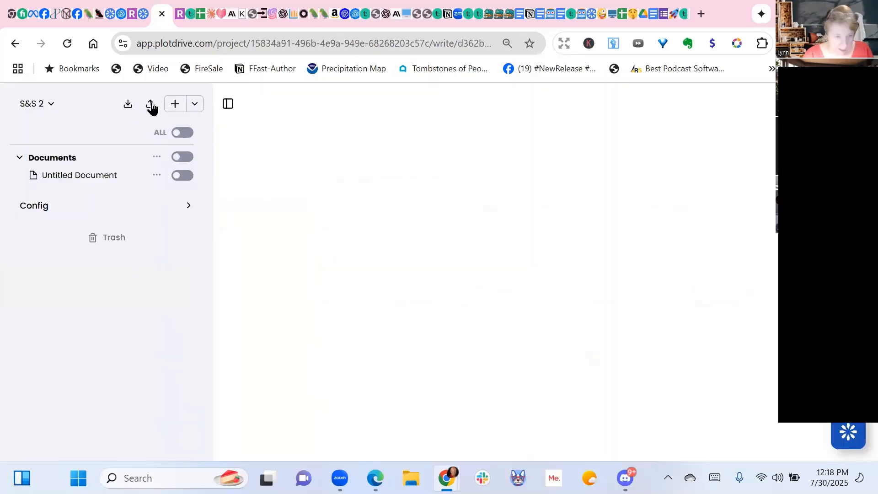
Start a file import into the S&S 2 project and browse to the FFA > YFD folder in OneDrive.
left_click(128, 105)
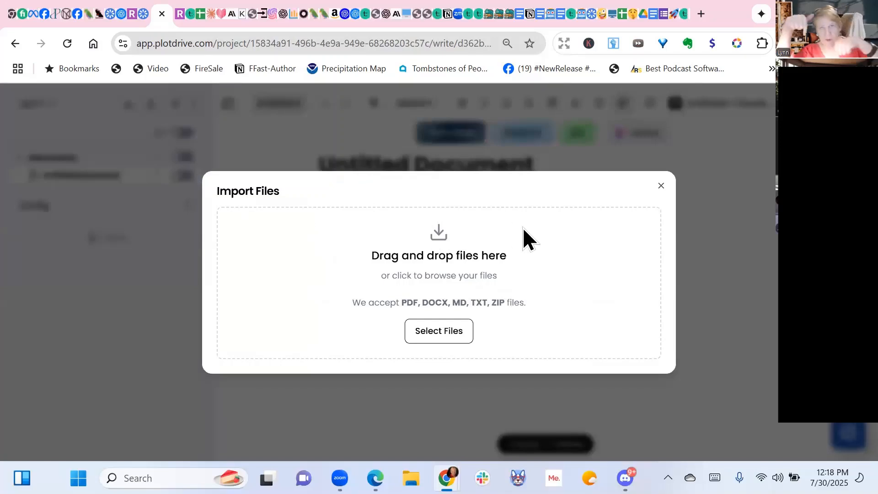
left_click(430, 331)
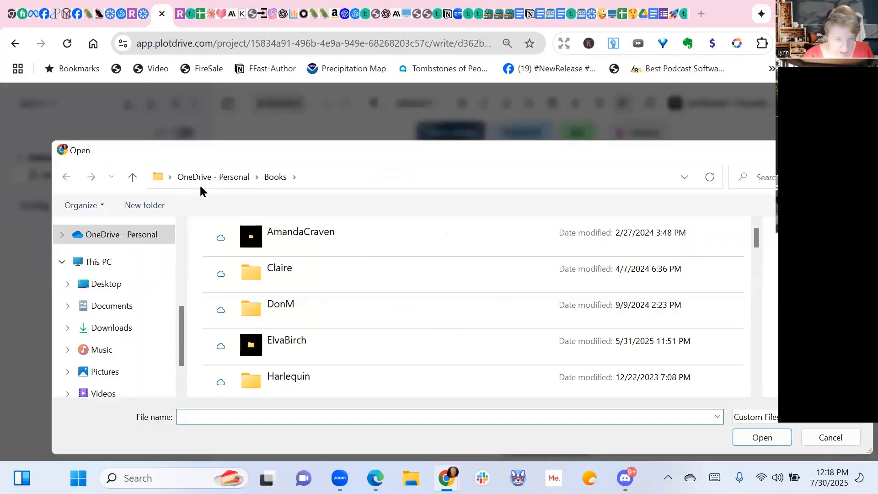
left_click(237, 177)
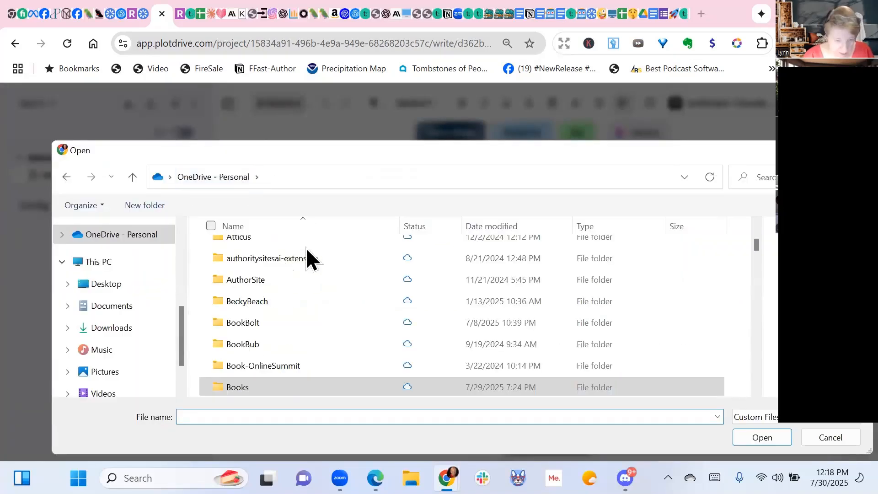
scroll(306, 248, "down", 10)
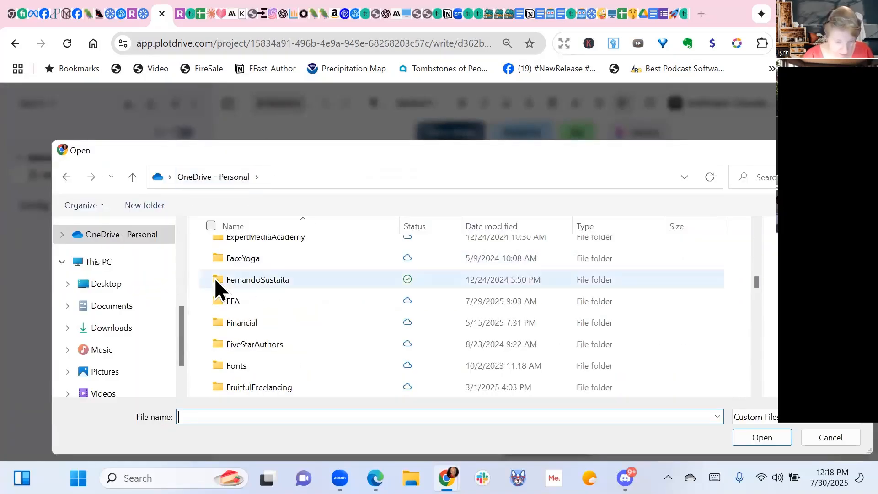
double_click(237, 303)
scroll(357, 262, "down", 12)
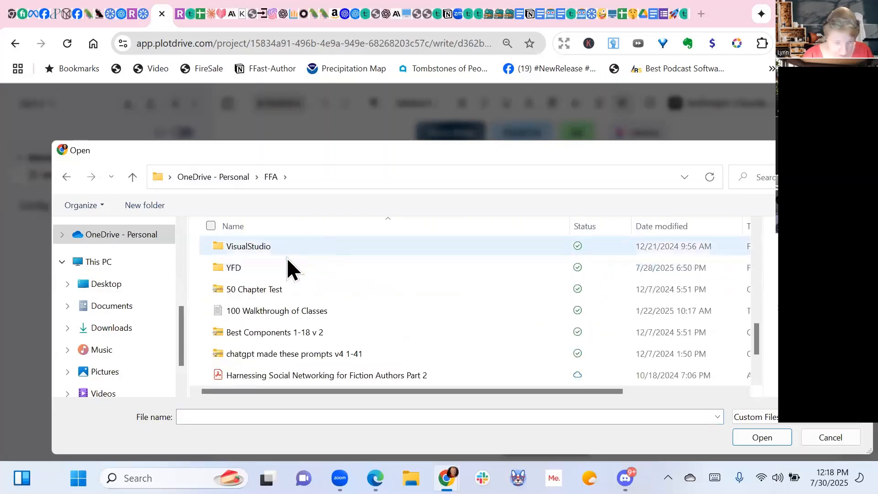
left_click(221, 265)
double_click(222, 266)
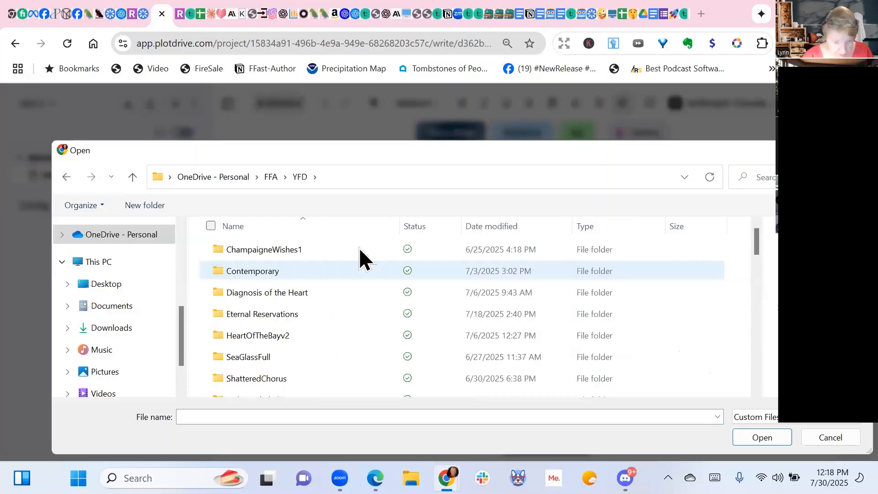
Select the Stake_Shake_documents zip in the YFD folder and import its chapter, Stake_Shake and Story_Dossier_Worksheet files.
scroll(353, 237, "down", 2)
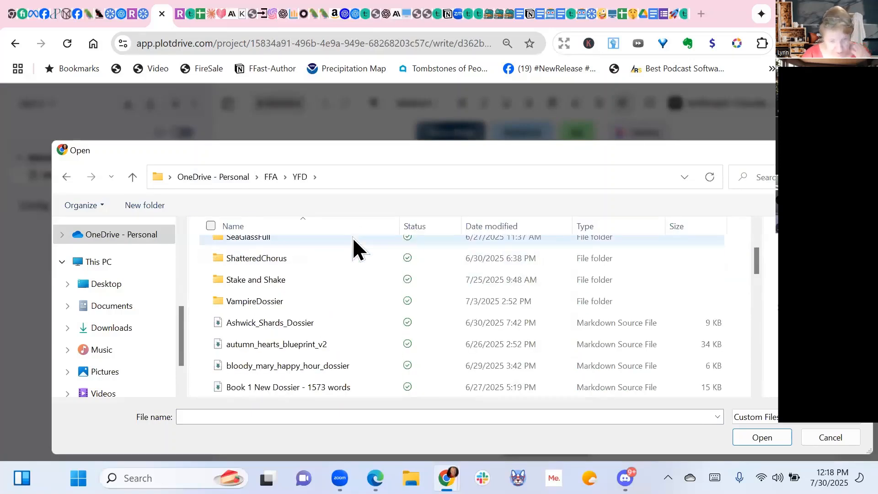
scroll(353, 237, "down", 5)
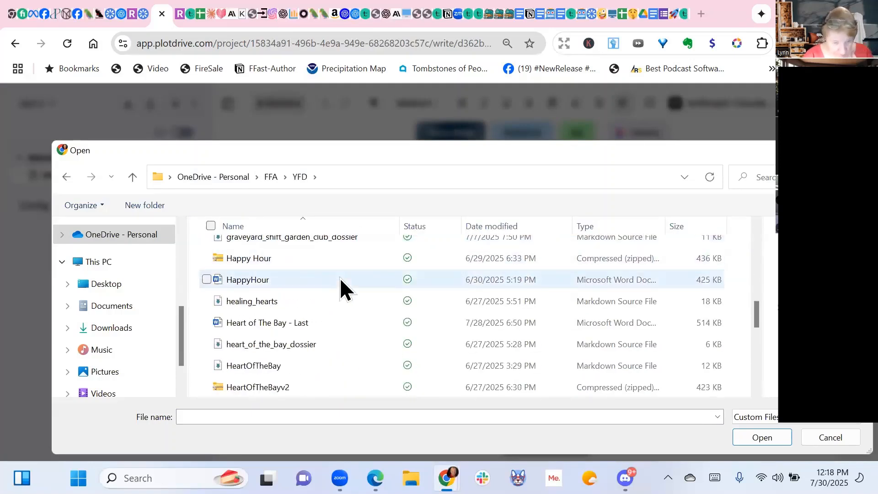
scroll(339, 278, "down", 5)
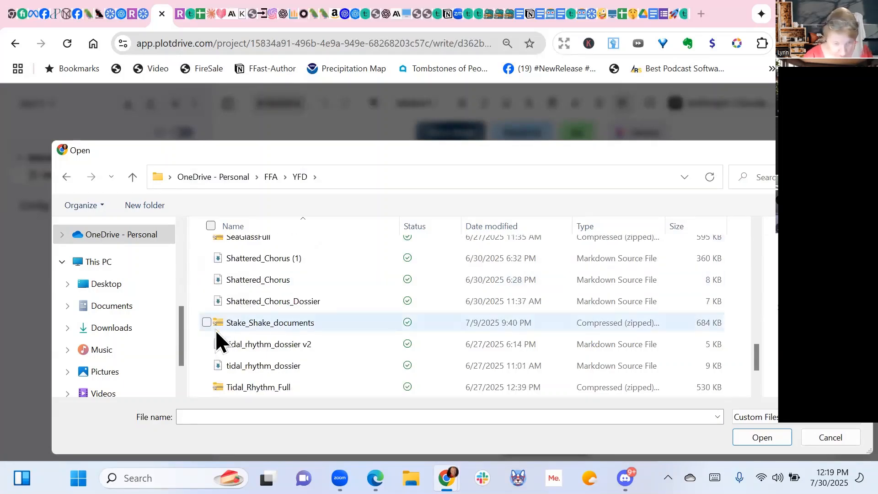
left_click(216, 318)
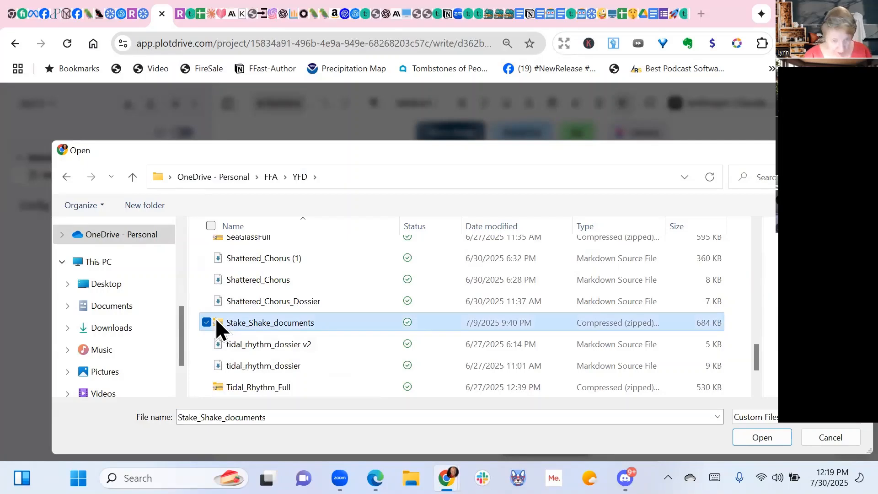
double_click(216, 317)
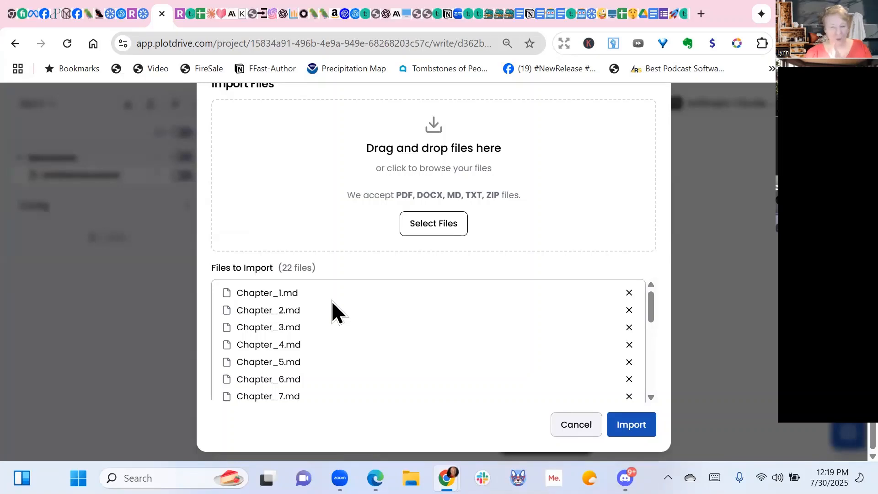
scroll(336, 298, "down", 5)
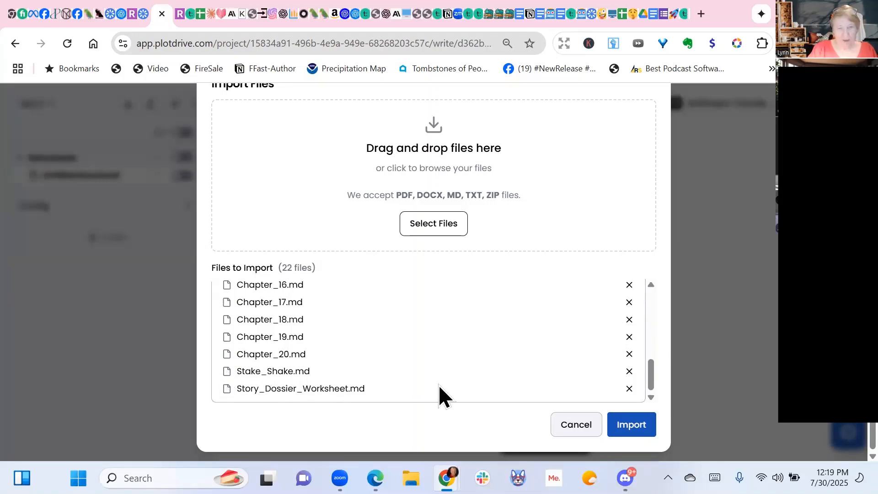
left_click(642, 432)
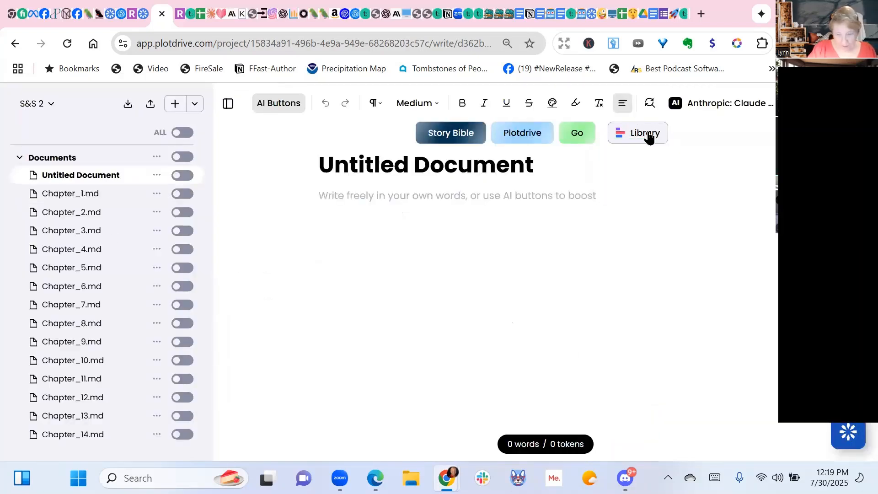
Open the Global Button Library and look through the expanded list of generate buttons.
left_click(649, 135)
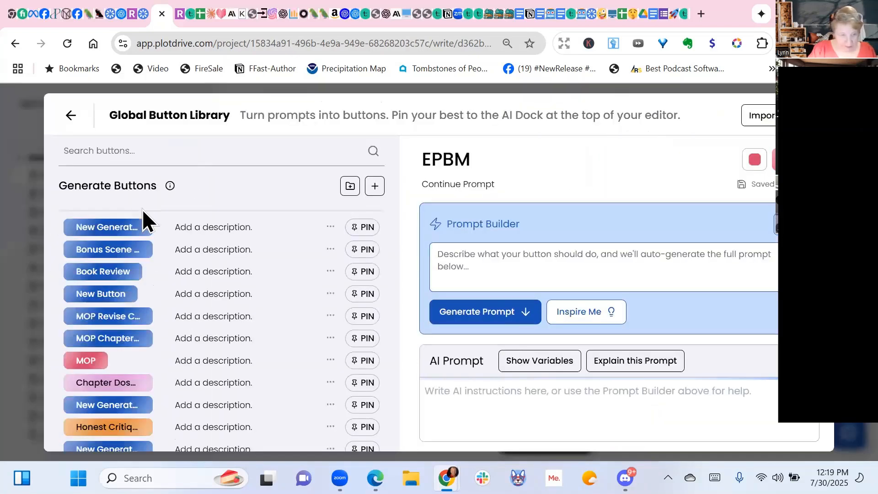
scroll(150, 207, "down", 3)
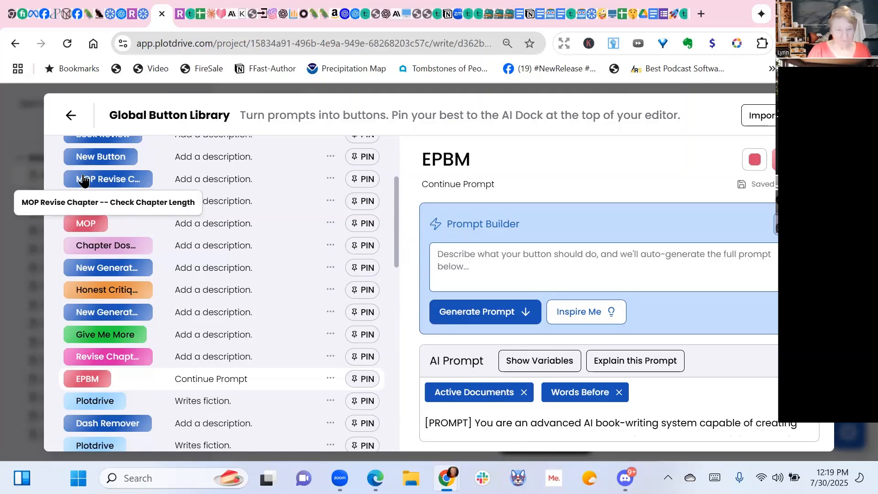
scroll(111, 231, "down", 2)
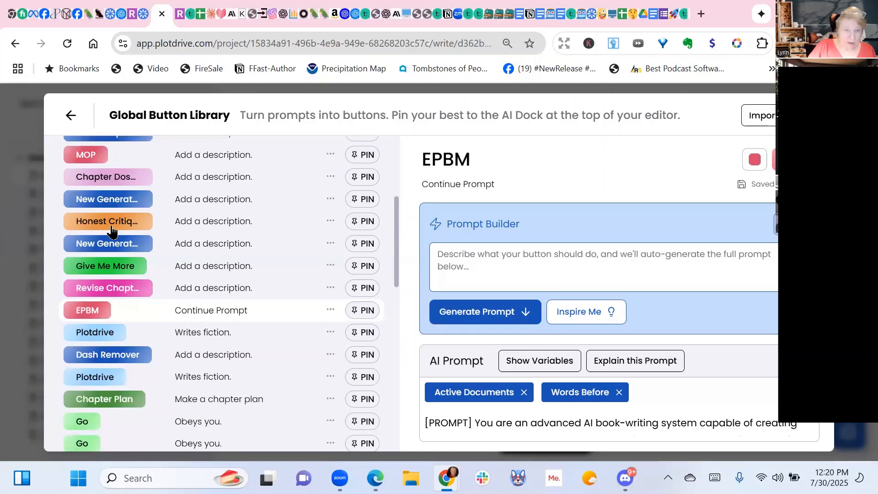
scroll(112, 232, "down", 5)
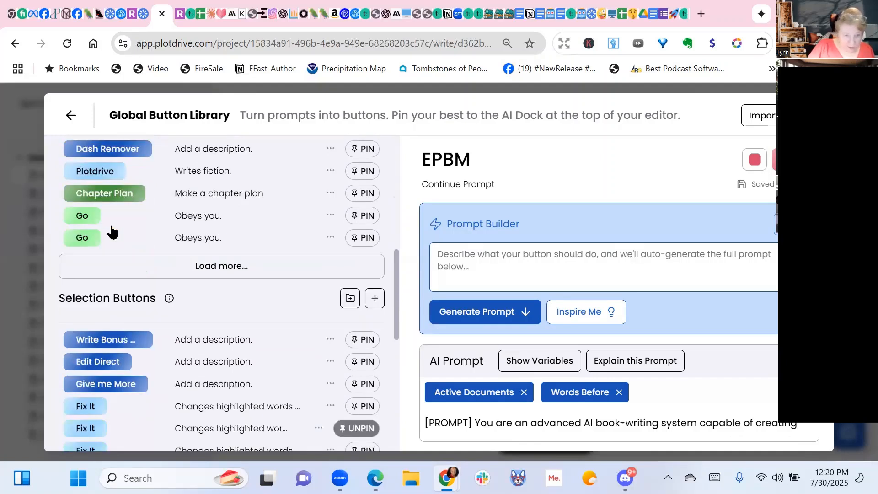
left_click(228, 265)
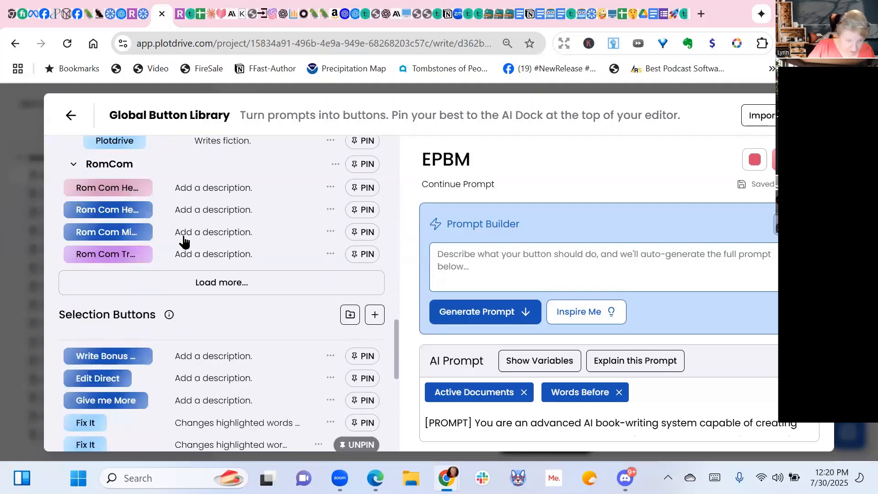
scroll(184, 238, "up", 15)
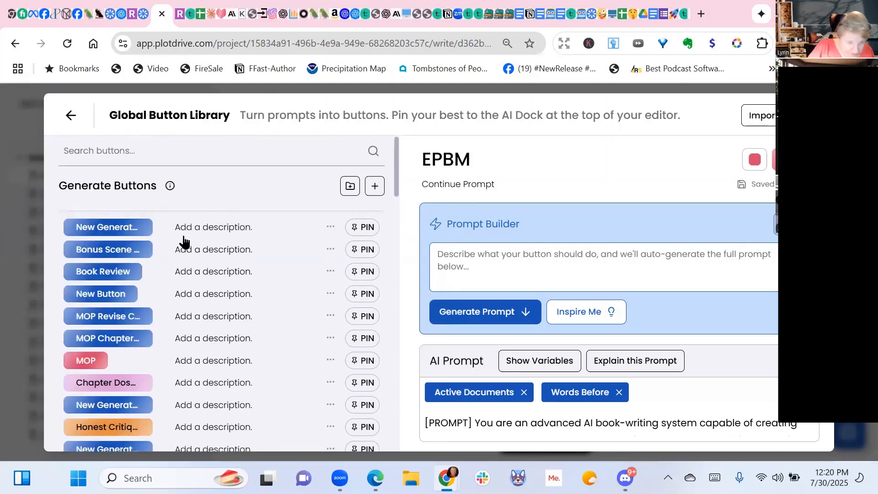
Read the Book Review button's AI prompt, and pin Book Review and Revise Chapter to the AI Dock.
left_click(108, 273)
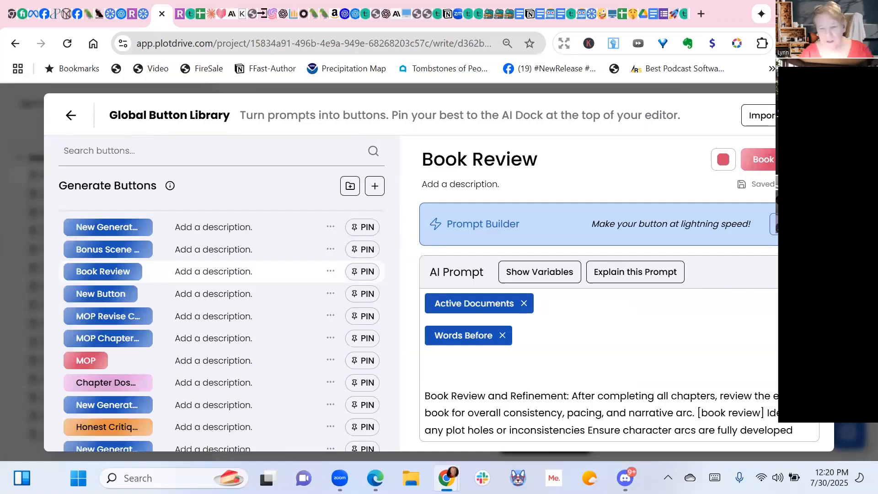
scroll(671, 311, "down", 2)
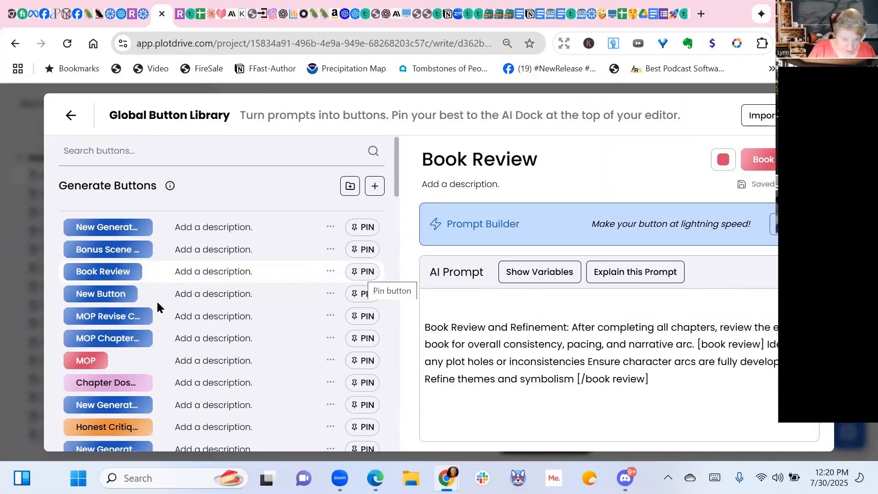
scroll(200, 296, "down", 2)
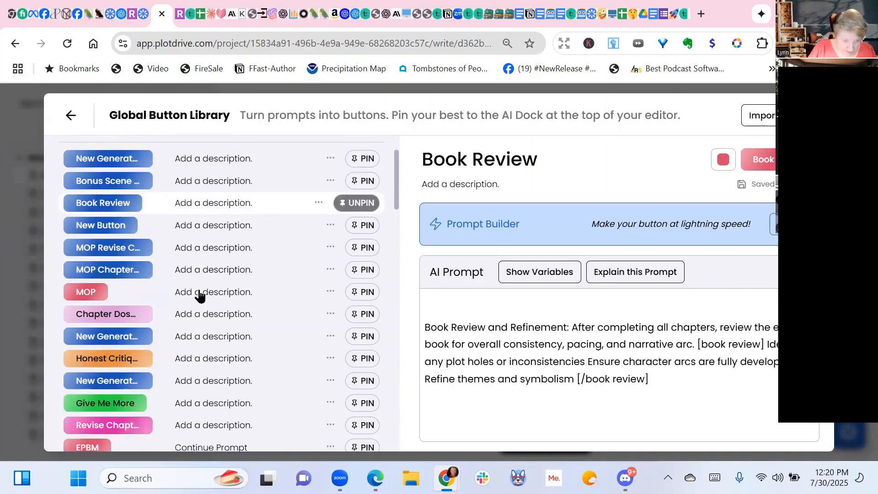
scroll(200, 296, "down", 4)
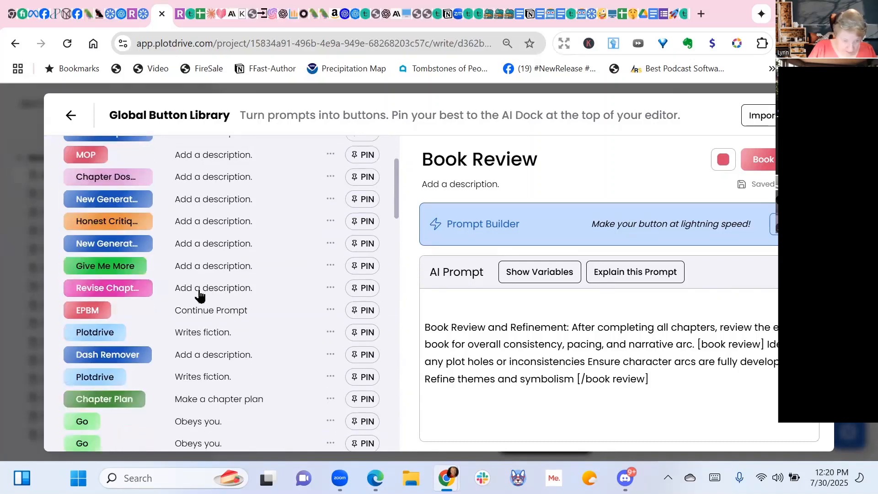
left_click(364, 288)
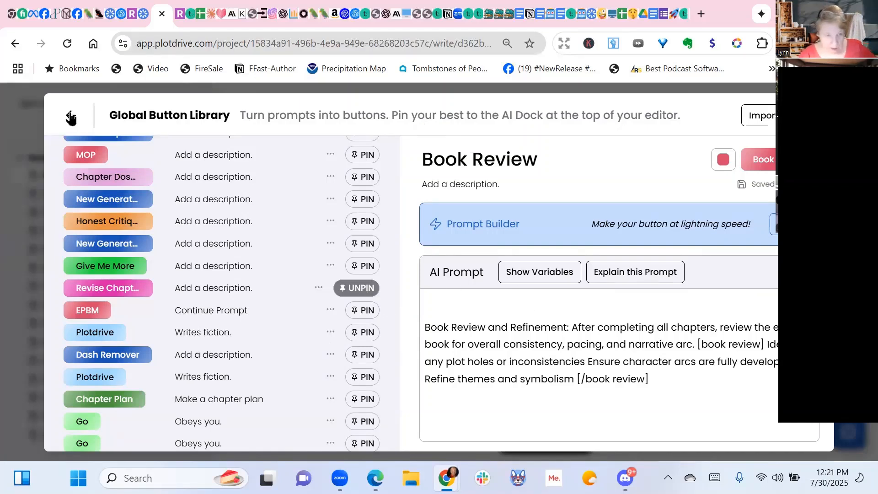
Unpin the Story Bible and Plotdrive buttons from the AI Dock and return to the document editor.
scroll(224, 170, "down", 3)
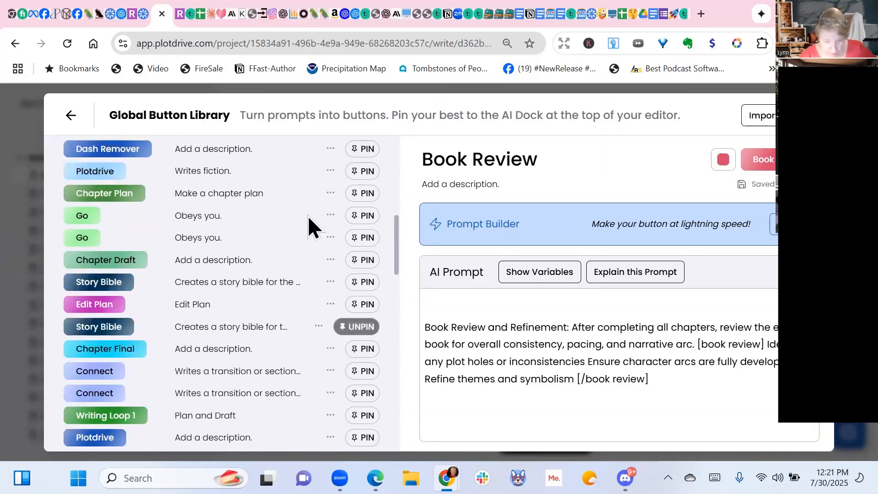
scroll(300, 242, "down", 3)
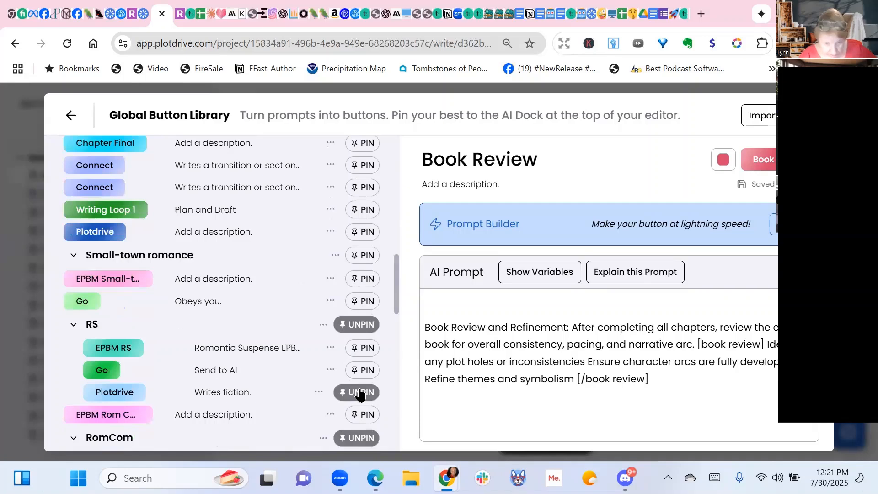
scroll(366, 333, "up", 6)
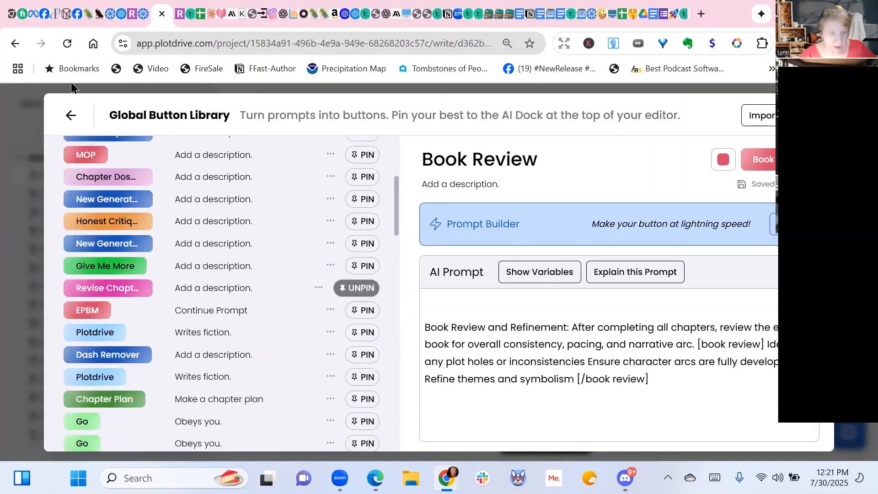
left_click(67, 117)
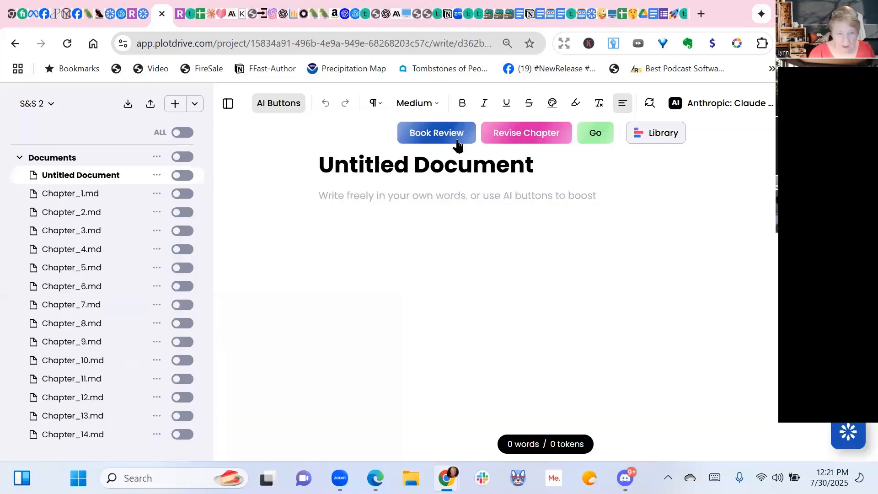
Turn on Chapter_1.md through Chapter_20.md as active documents for the AI.
left_click(185, 196)
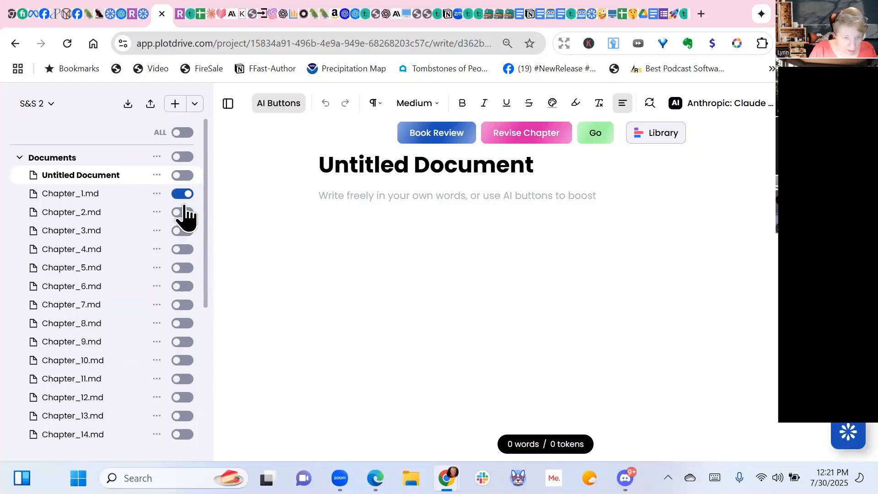
left_click(183, 212)
left_click(182, 232)
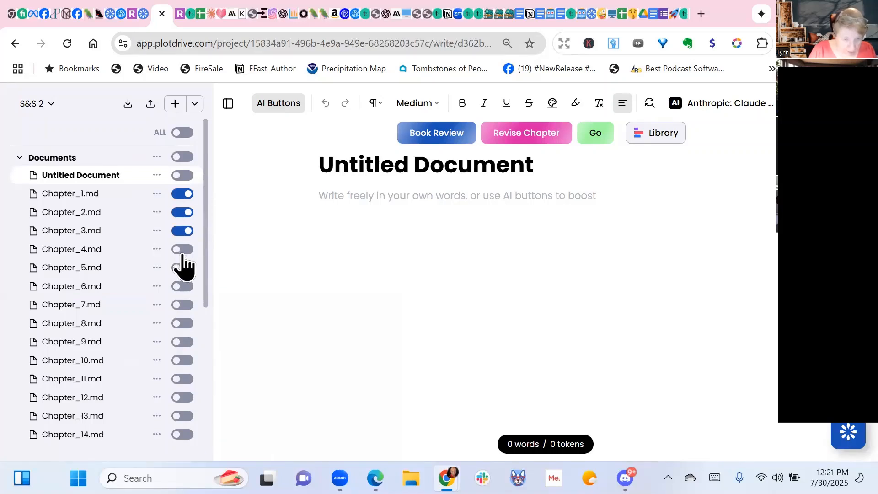
left_click(182, 251)
left_click(183, 268)
left_click(188, 287)
left_click(188, 306)
left_click(185, 323)
left_click(185, 360)
left_click(186, 379)
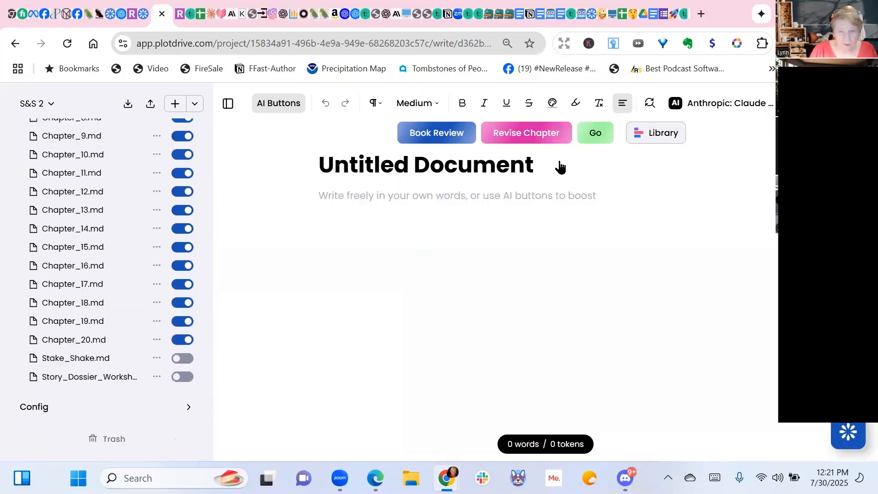
Rename the untitled document "Book Review" and run the Book Review AI prompt in it.
left_click(521, 171)
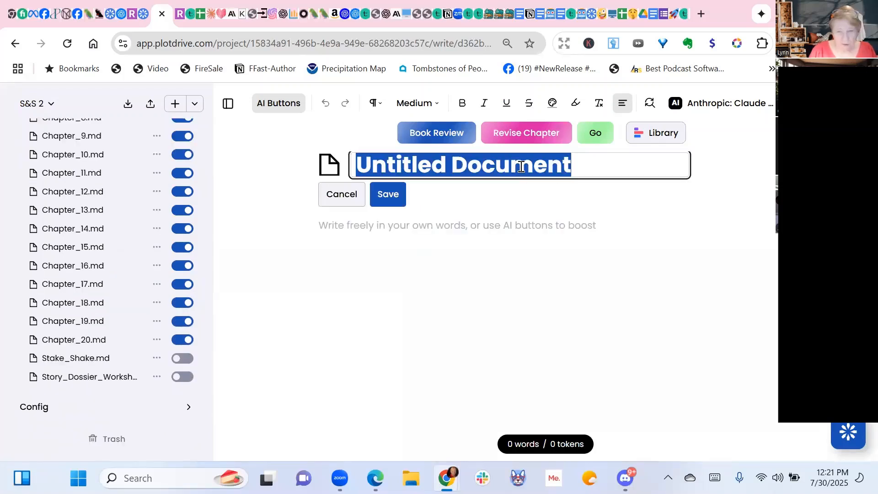
type("Book REvi")
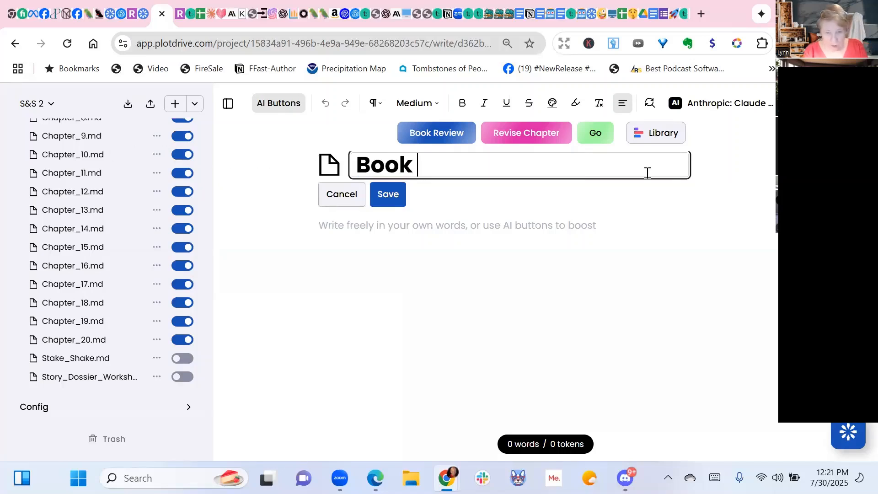
key("BackSpace")
key("BackSpace")
key("BackSpace")
type("eview")
key("Return")
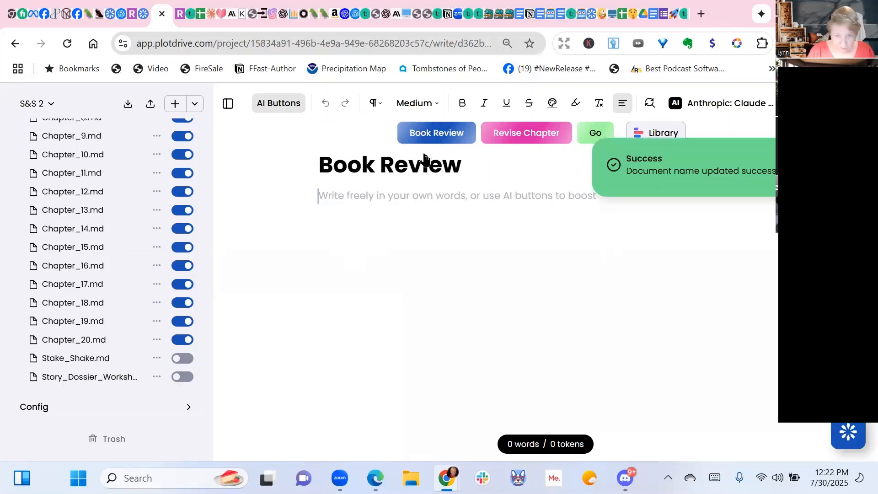
left_click(454, 137)
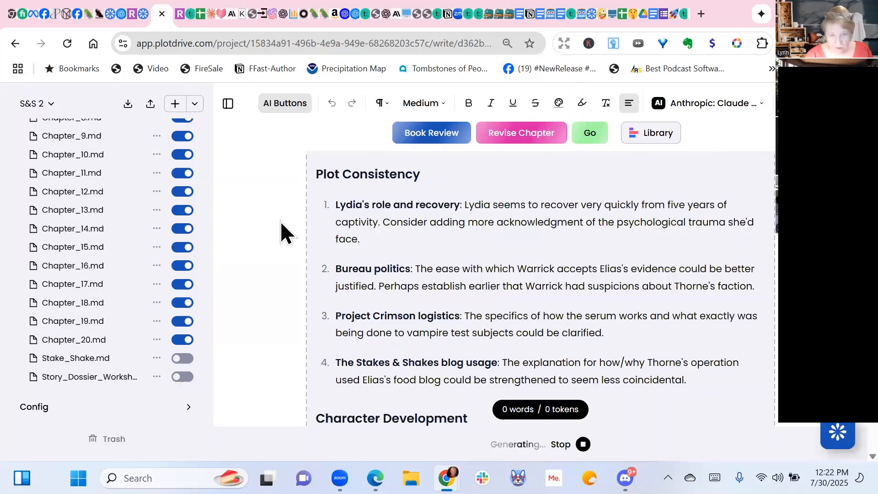
Read through the generated book review and accept it into the Book Review document.
scroll(285, 210, "down", 5)
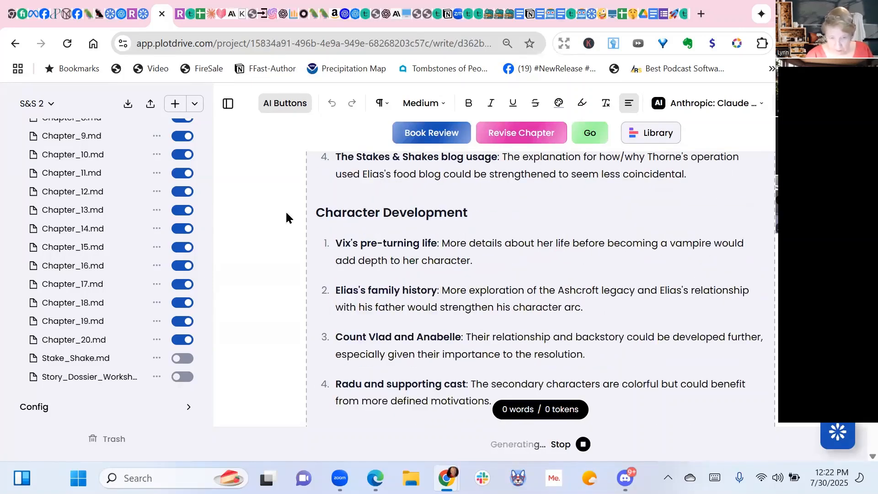
scroll(435, 215, "down", 5)
scroll(435, 218, "down", 8)
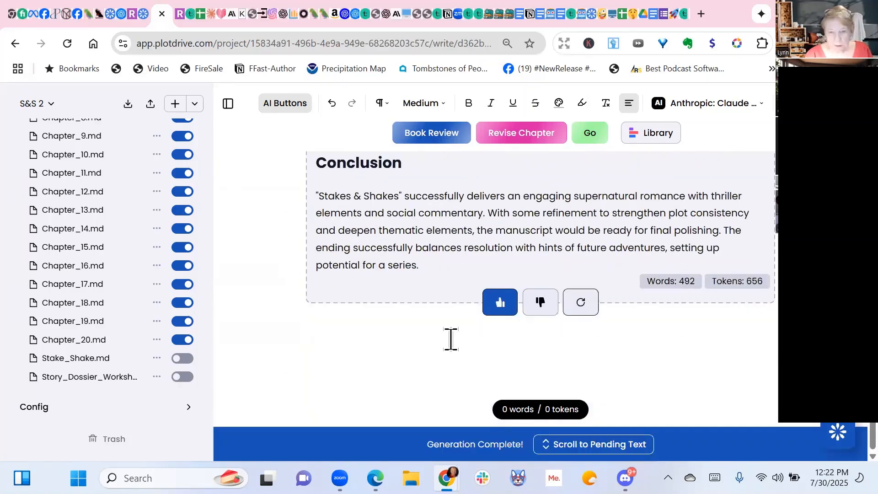
left_click(445, 353)
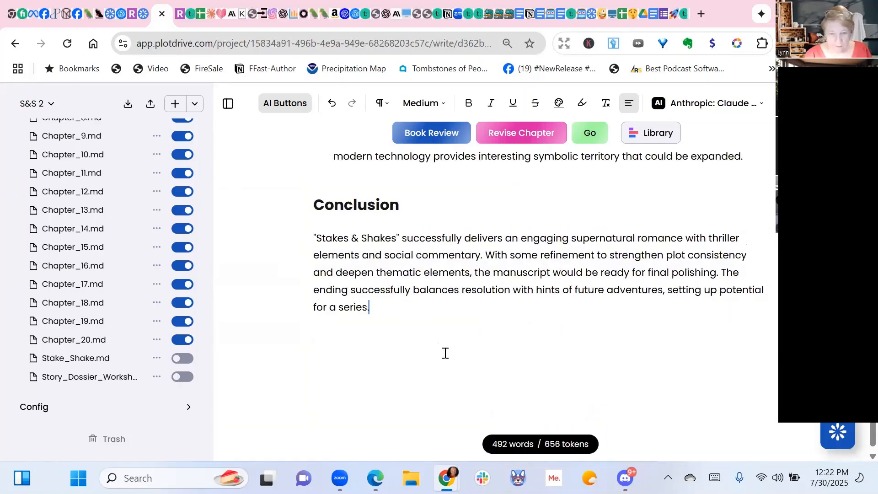
Add the request "Give me a chapter by chapter plan for implementing these suggestions." below the review and run the Go prompt.
type("Give me a chapter by chapter plan for implementing these suggestions.")
key("Return")
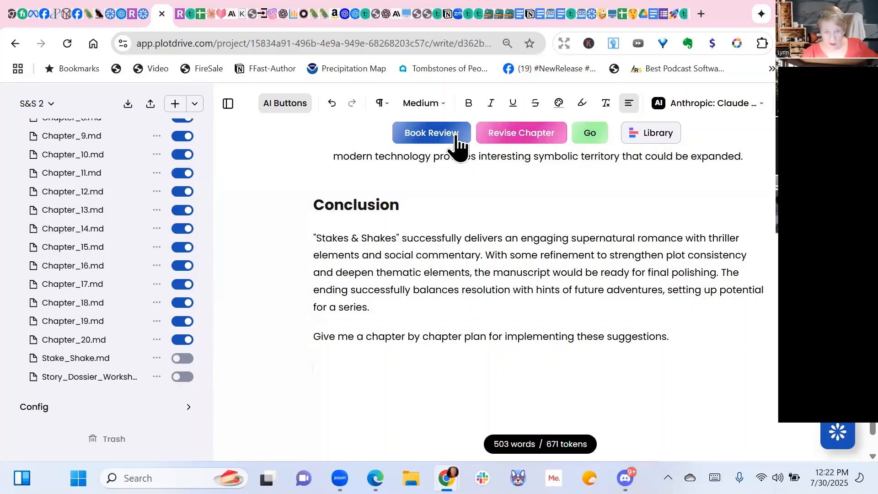
left_click(593, 133)
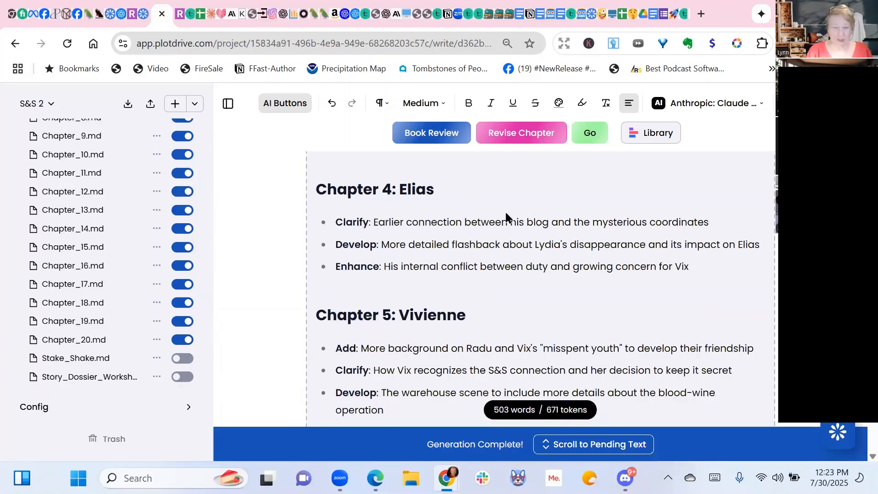
Read through the generated chapter-by-chapter implementation plan and accept it into the document.
scroll(506, 216, "down", 5)
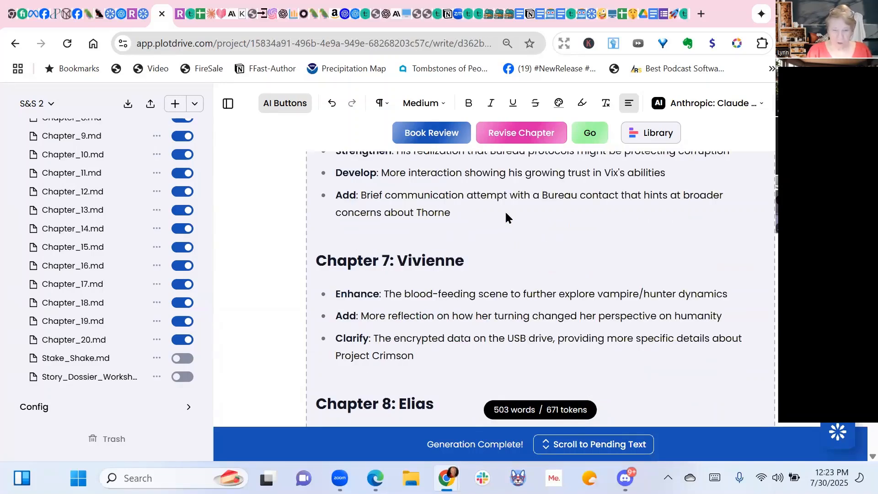
scroll(505, 216, "down", 5)
scroll(506, 216, "down", 15)
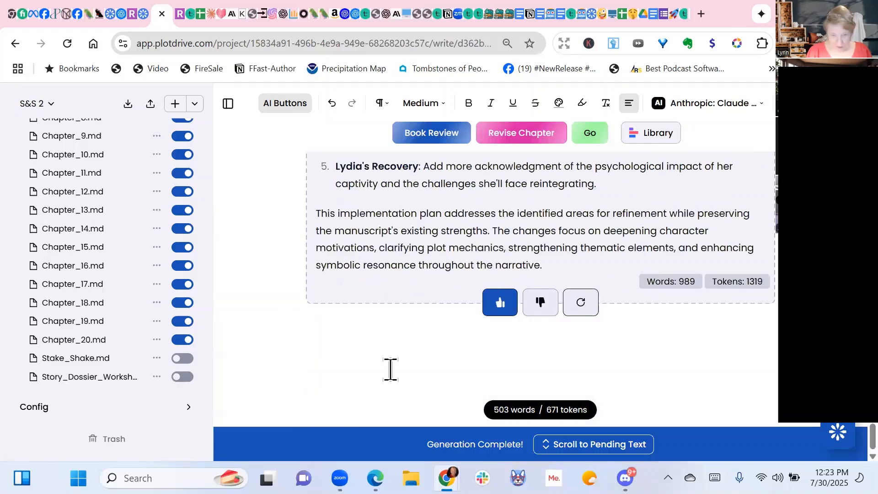
scroll(390, 369, "up", 4)
scroll(390, 370, "up", 4)
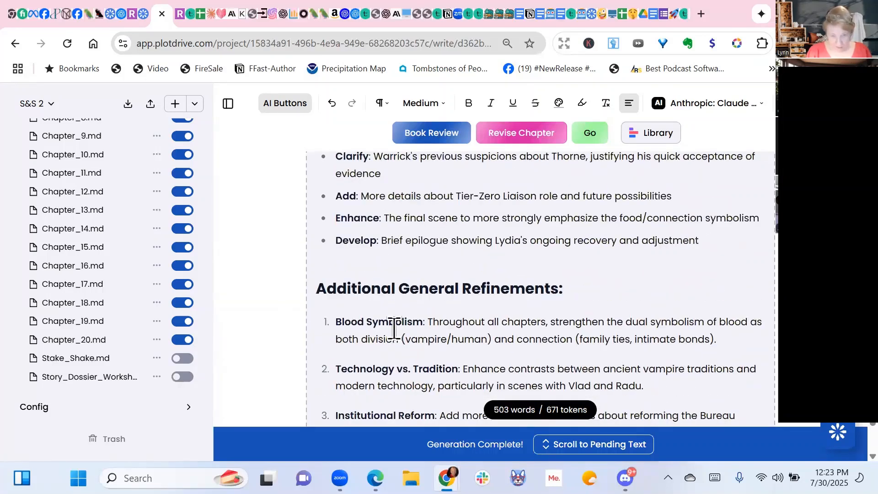
scroll(392, 329, "up", 5)
scroll(392, 329, "down", 12)
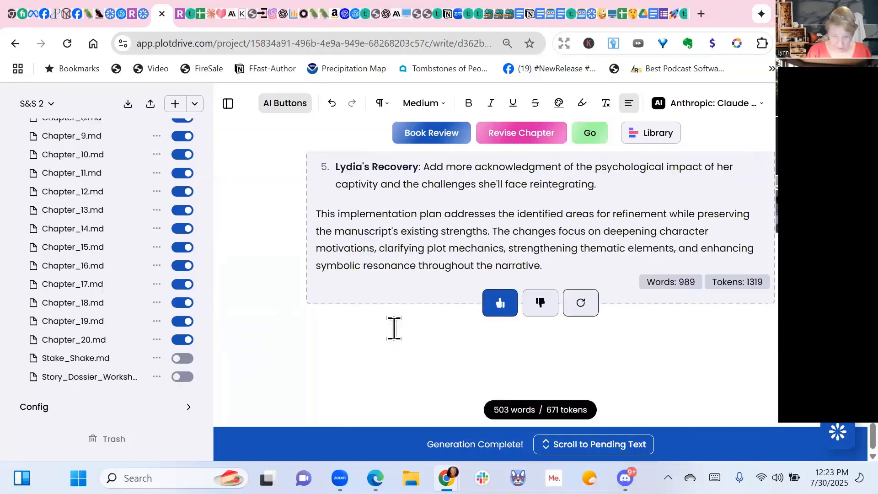
left_click(498, 304)
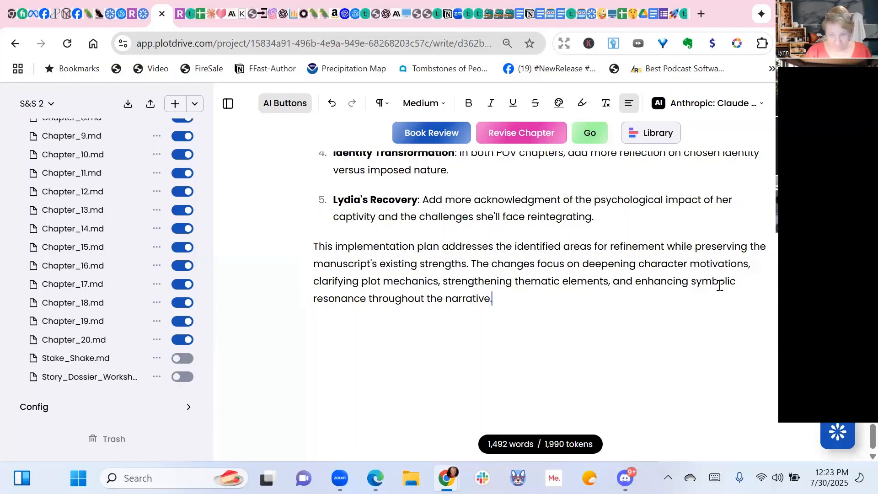
Have the Co-writer agent create documents Chapter 1 Revised through Chapter 5 Revised, check them in the document list, and close the chat.
left_click(838, 432)
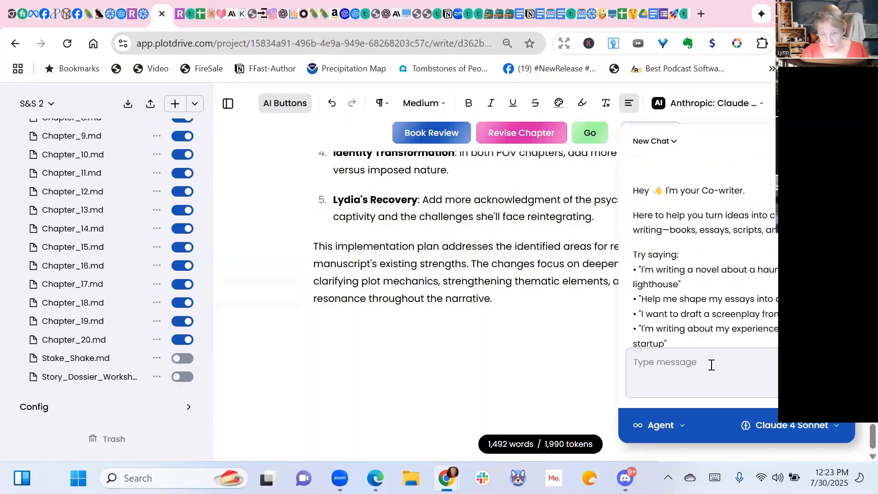
type("Create Chapter")
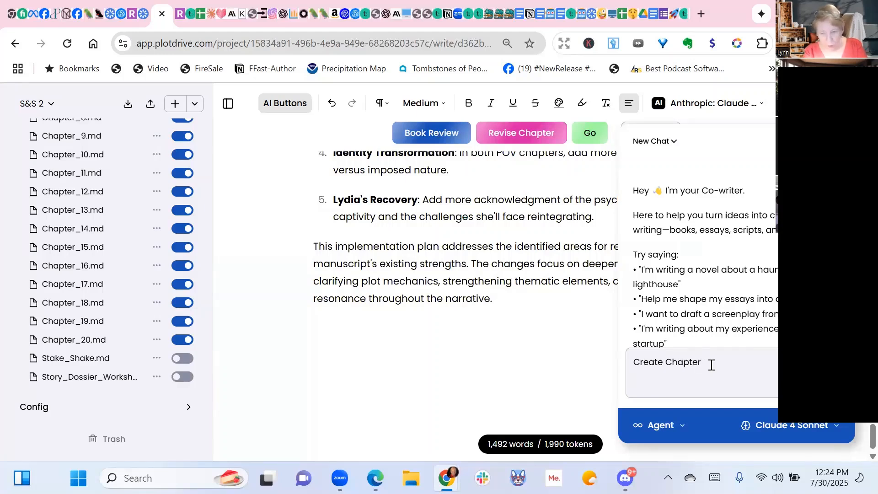
type(" 1 revised through")
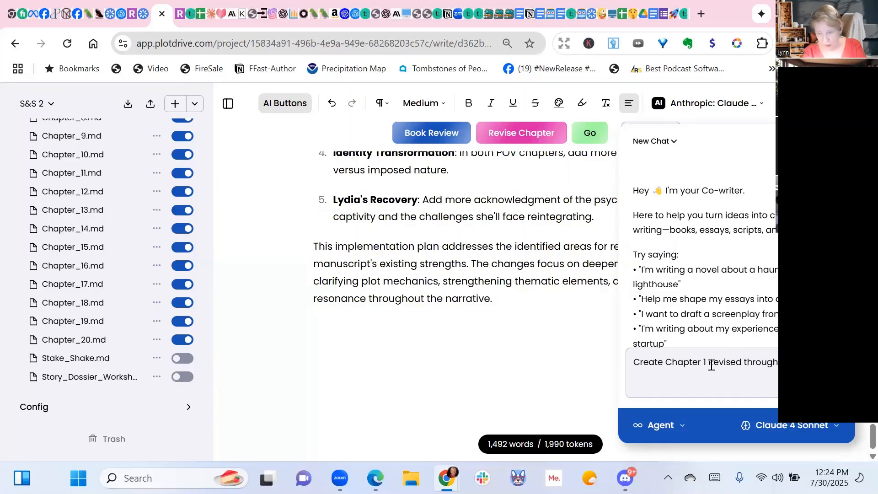
type(" Revised")
key("Return")
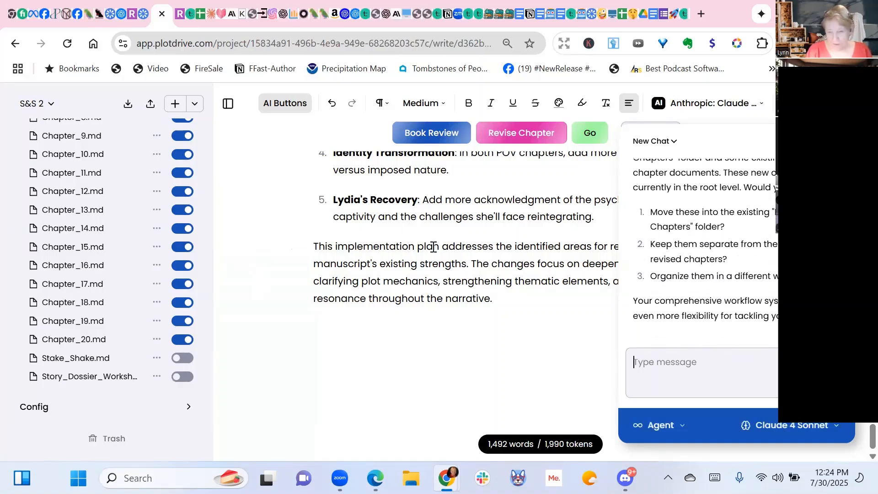
scroll(313, 209, "down", 1)
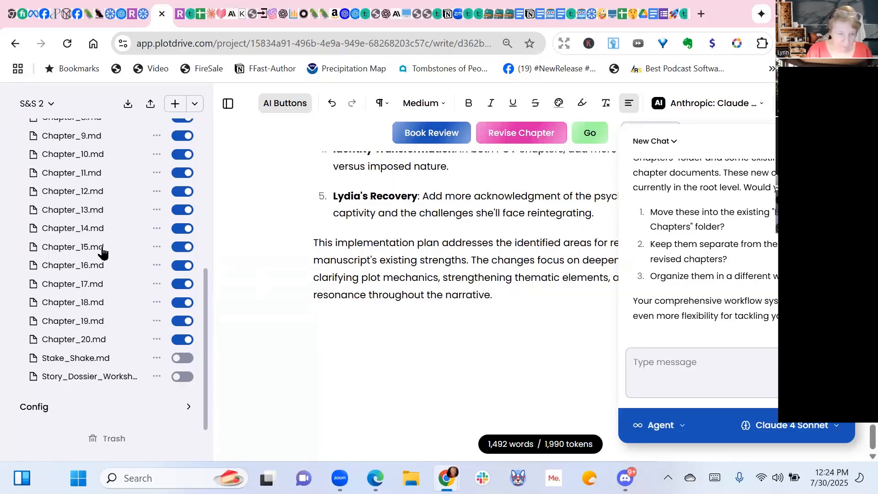
scroll(103, 252, "up", 7)
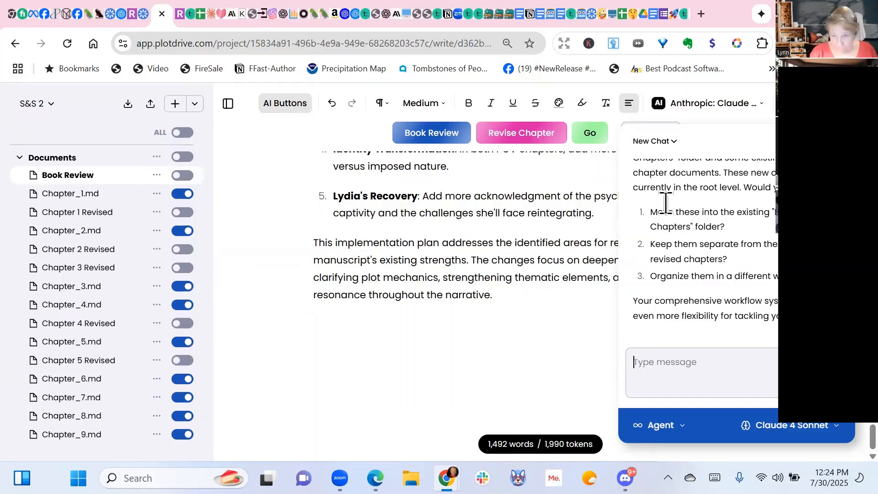
left_click(840, 141)
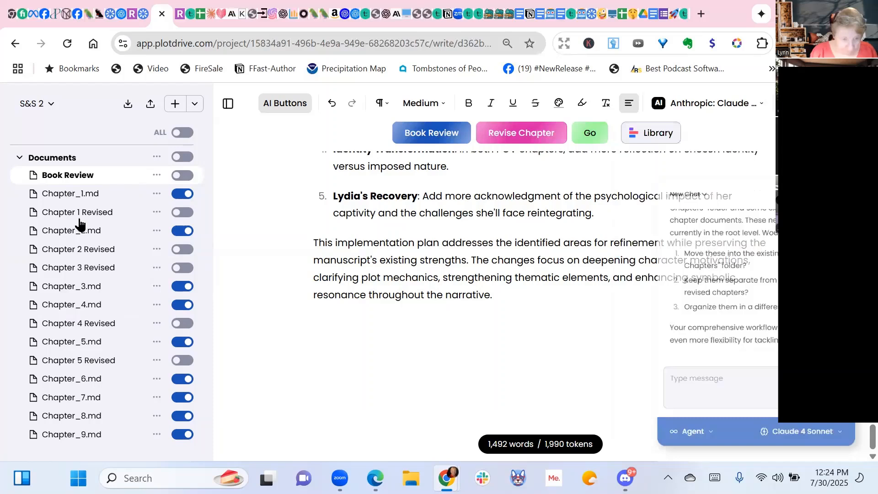
Open the Chapter 1 Revised document and leave only Book Review and Chapter_1.md as active documents for the AI.
left_click(108, 215)
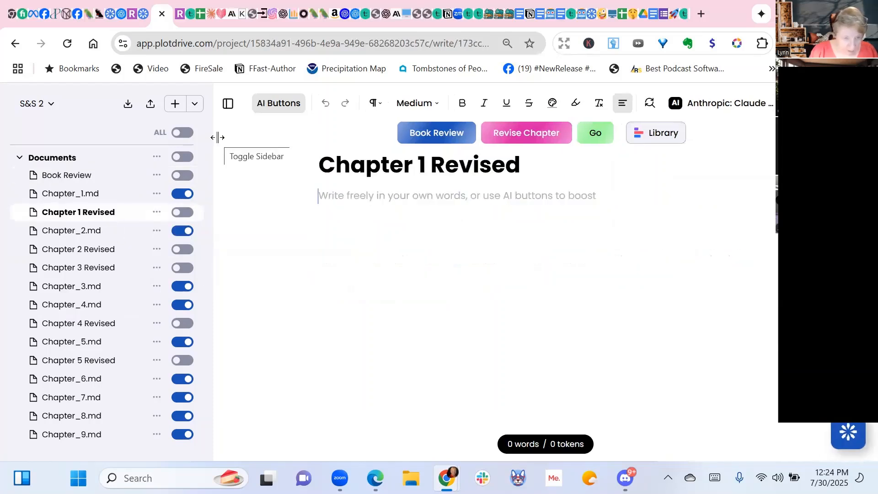
left_click(182, 133)
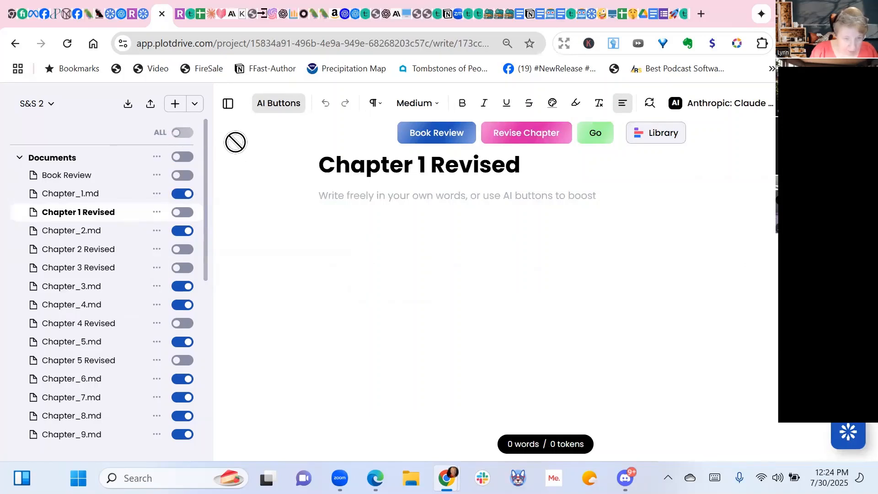
left_click(182, 133)
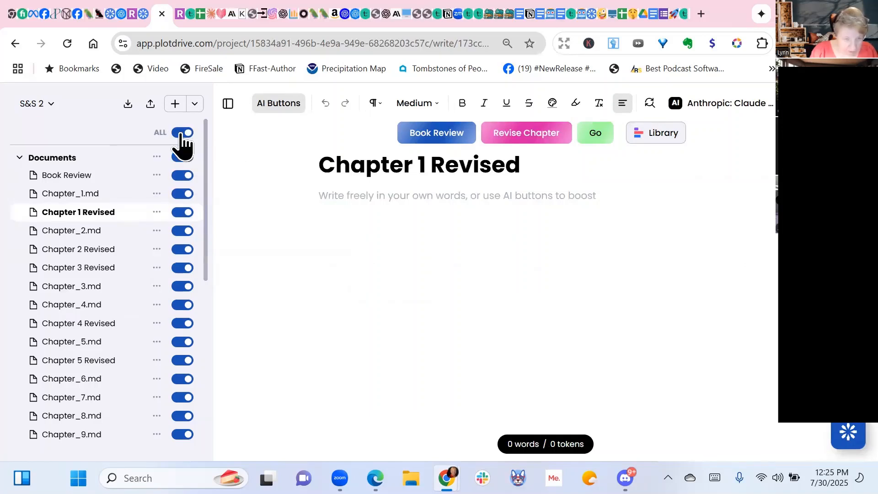
left_click(182, 133)
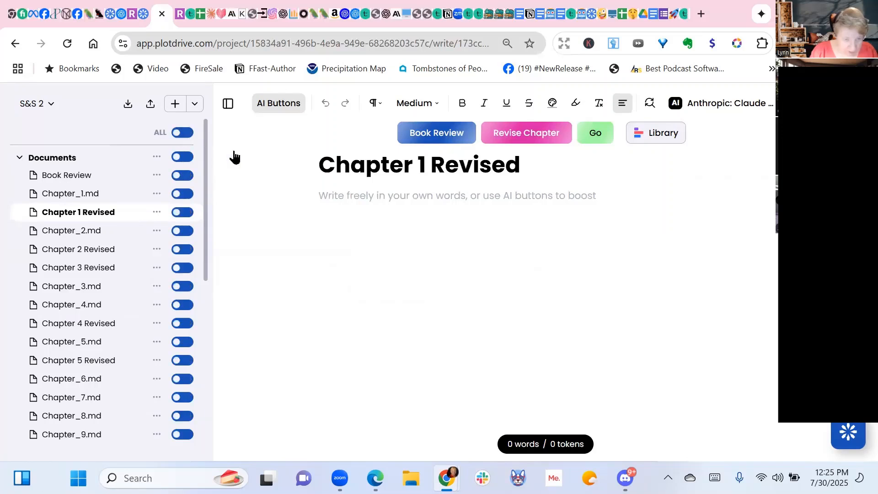
left_click(189, 178)
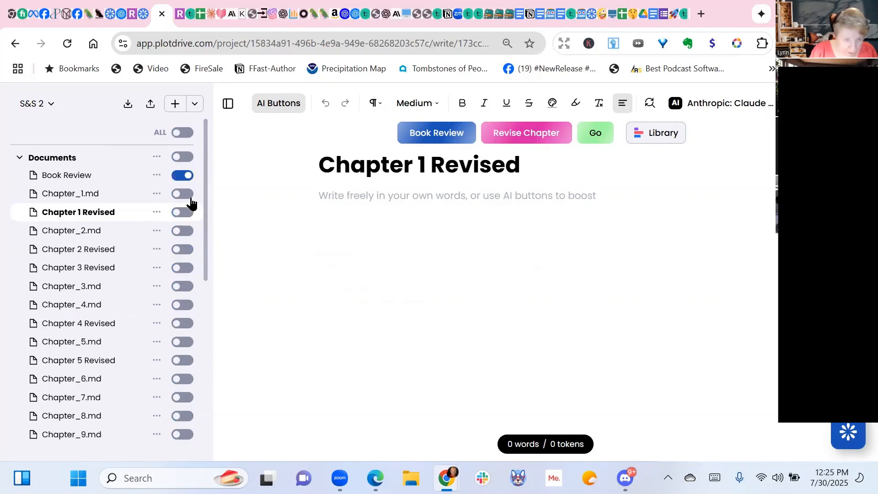
left_click(189, 196)
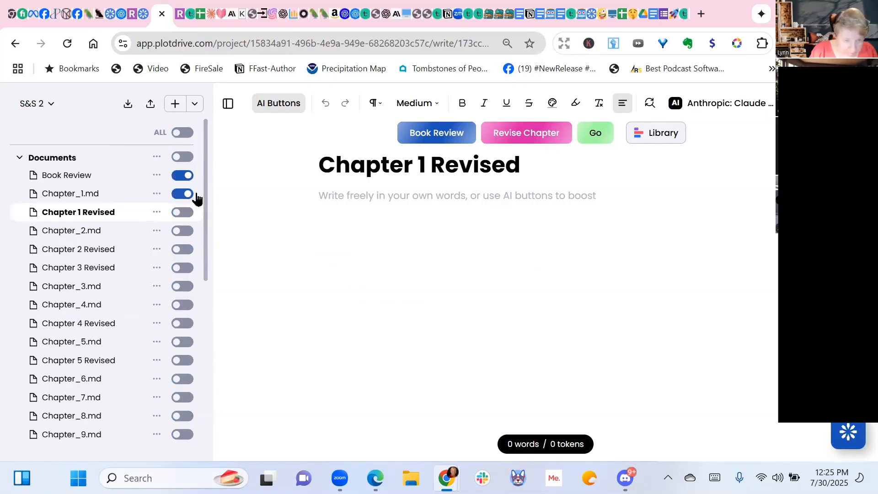
Run the Revise Chapter prompt in the empty Chapter 1 Revised document and accept the generated chapter.
left_click(365, 206)
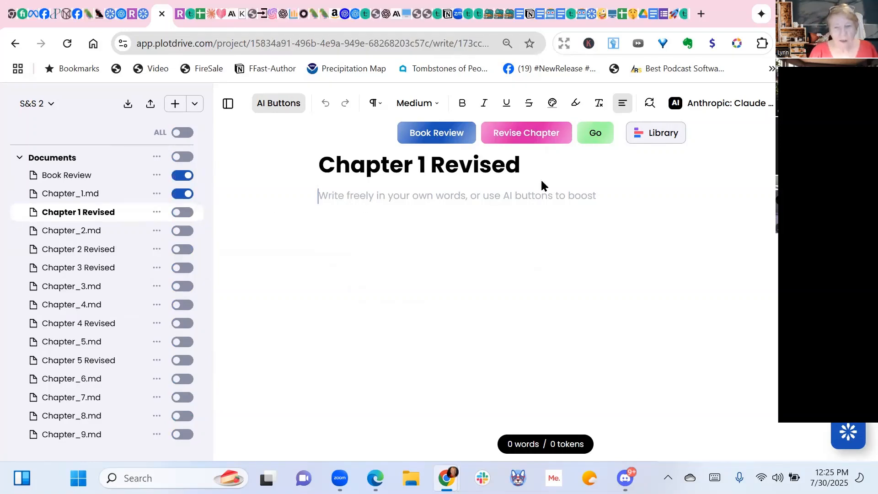
left_click(544, 139)
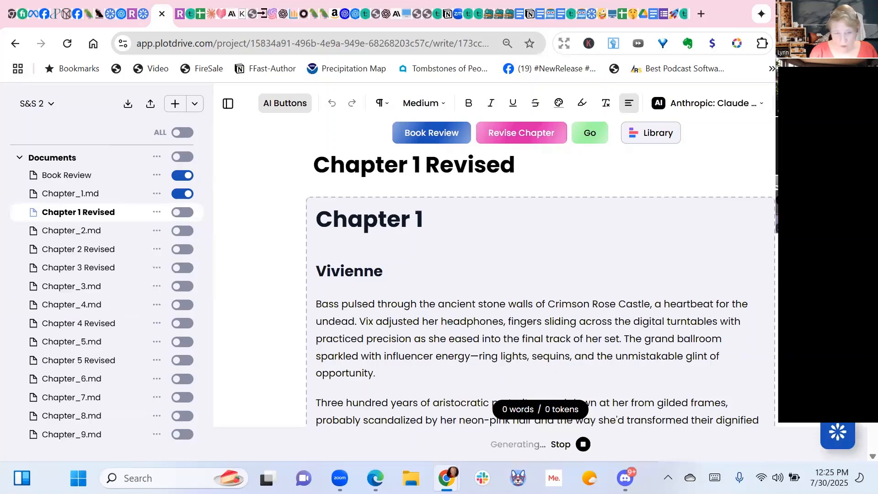
scroll(263, 203, "down", 3)
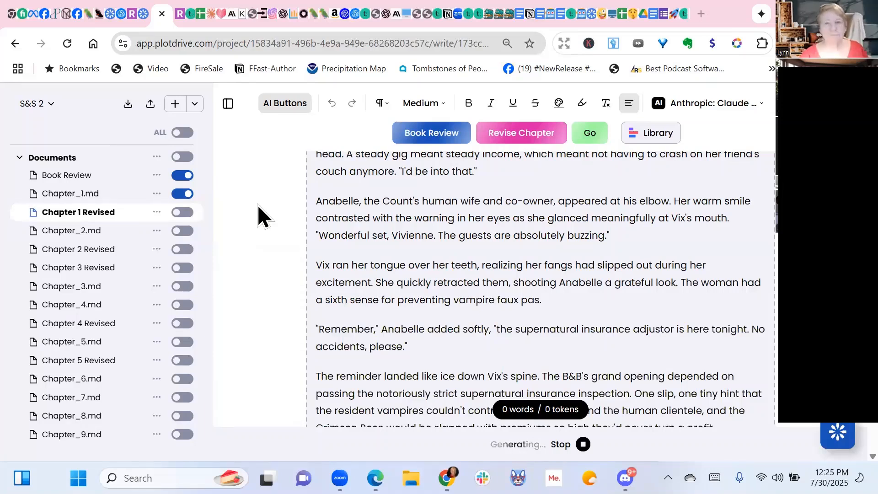
scroll(490, 172, "down", 15)
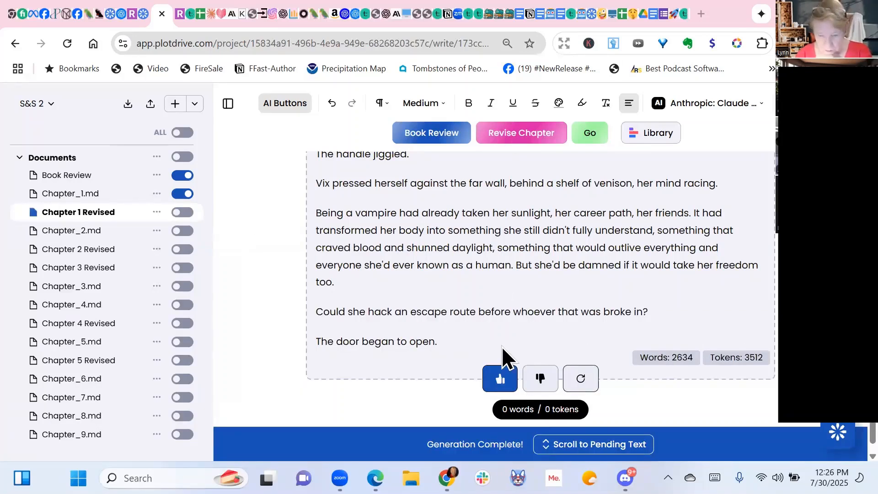
left_click(499, 379)
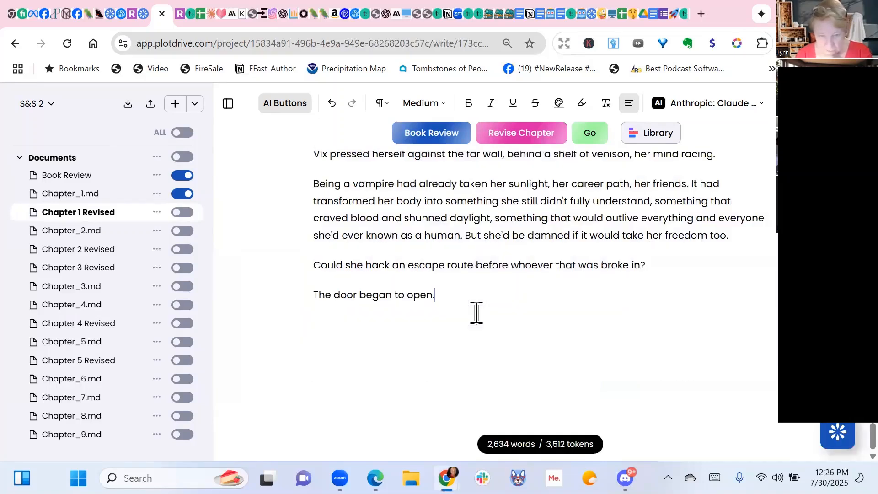
Open the Book Review button in the Global Button Library and select its whole AI prompt.
scroll(681, 136, "up", 6)
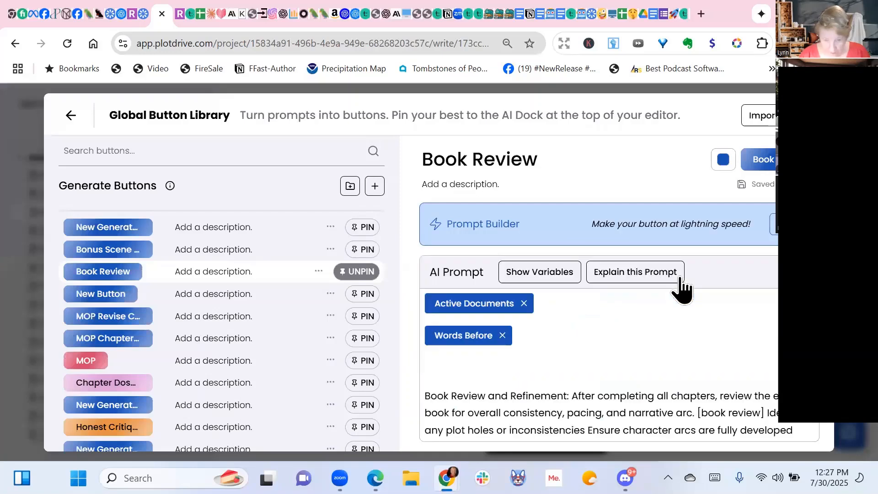
scroll(689, 404, "down", 2)
left_click_drag(575, 363, 410, 294)
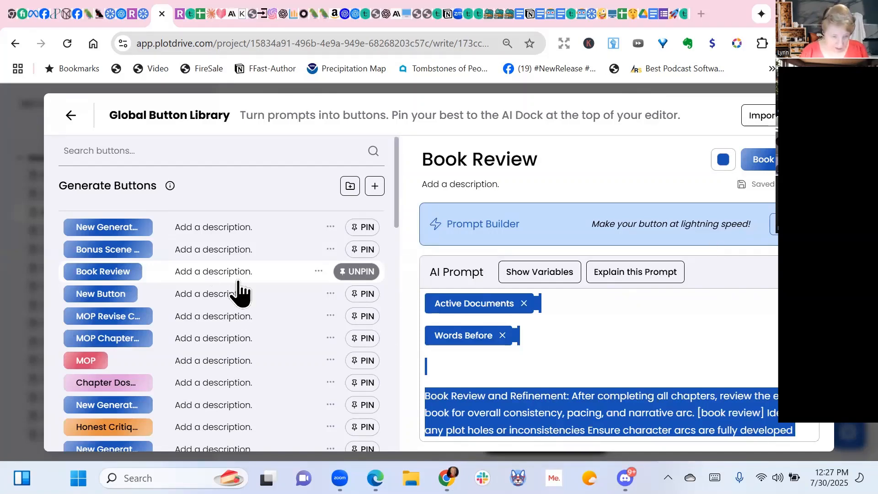
Open the Revise Chapter button in the library and read the revision rules in its AI prompt.
scroll(240, 293, "down", 3)
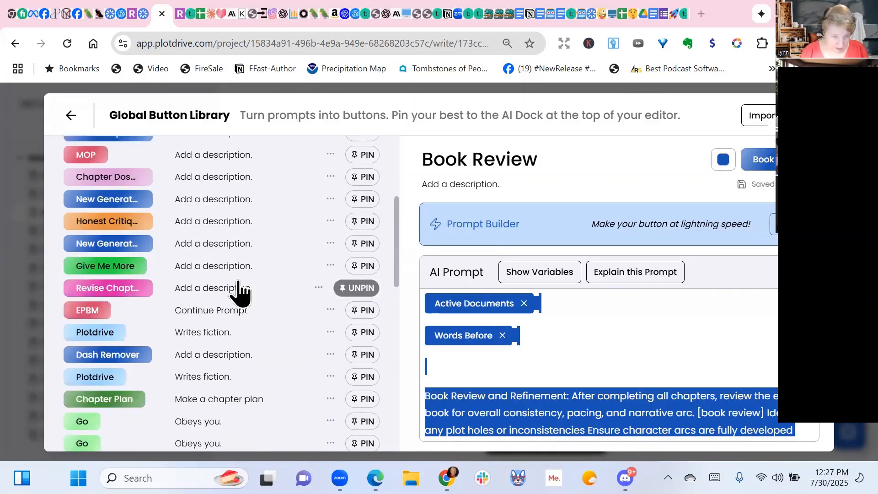
left_click(120, 289)
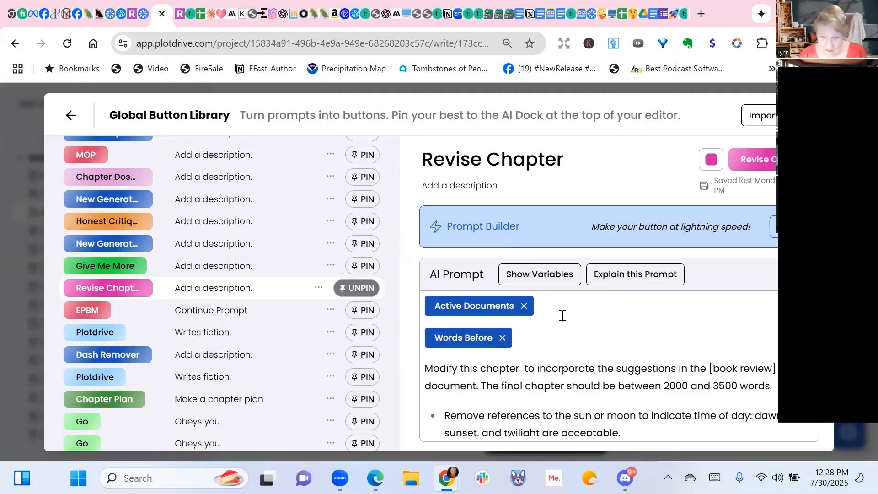
scroll(562, 316, "down", 2)
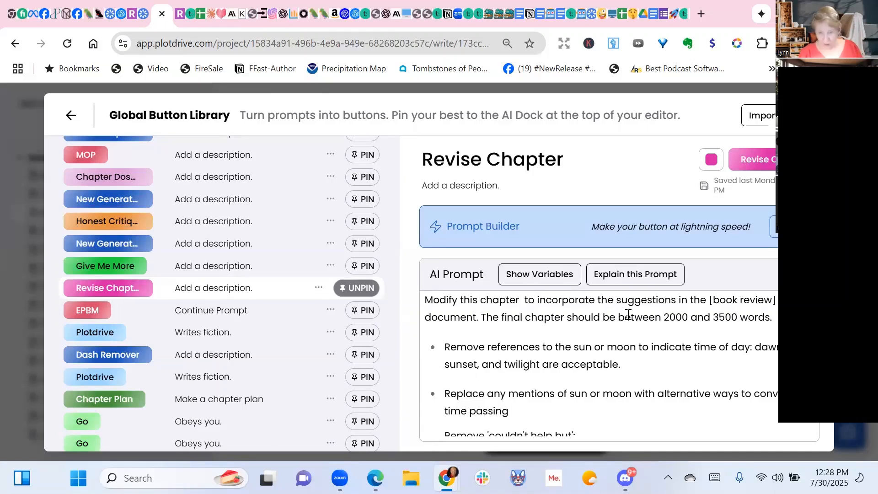
scroll(629, 315, "down", 2)
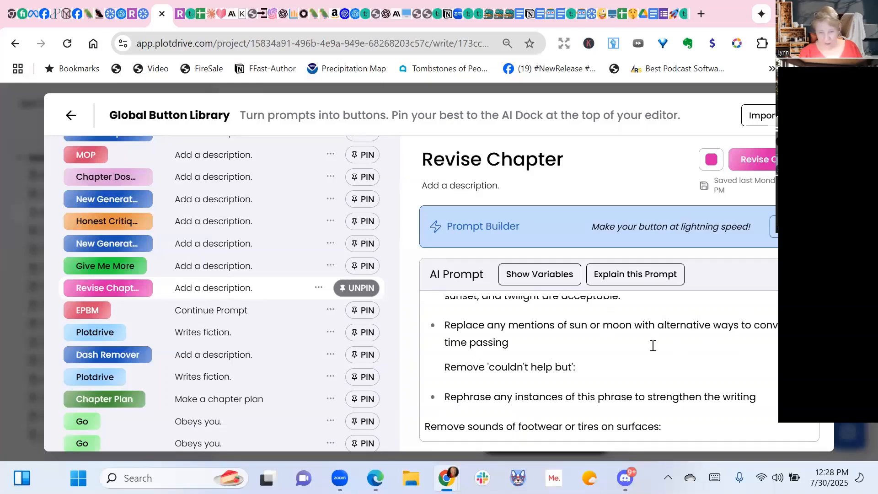
scroll(653, 345, "down", 4)
scroll(653, 344, "up", 2)
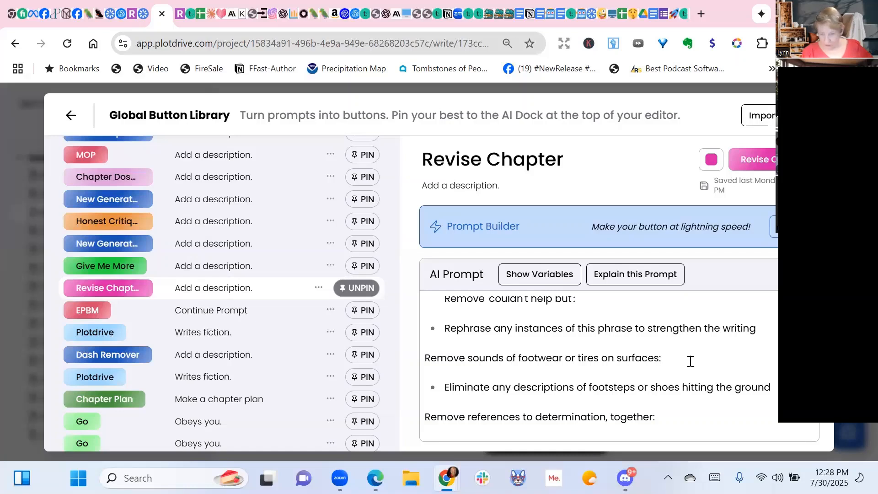
Read the remaining rules in the Revise Chapter AI prompt, select the whole prompt, and return to the document editor.
scroll(721, 368, "down", 3)
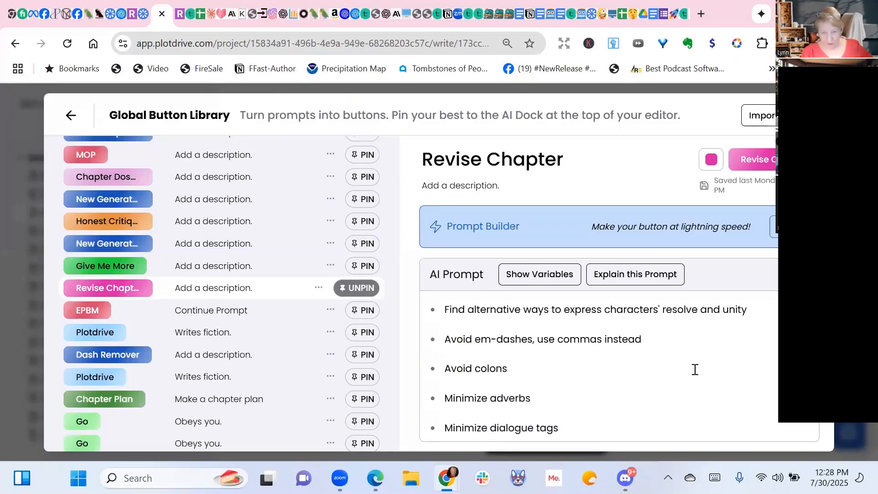
scroll(694, 369, "down", 2)
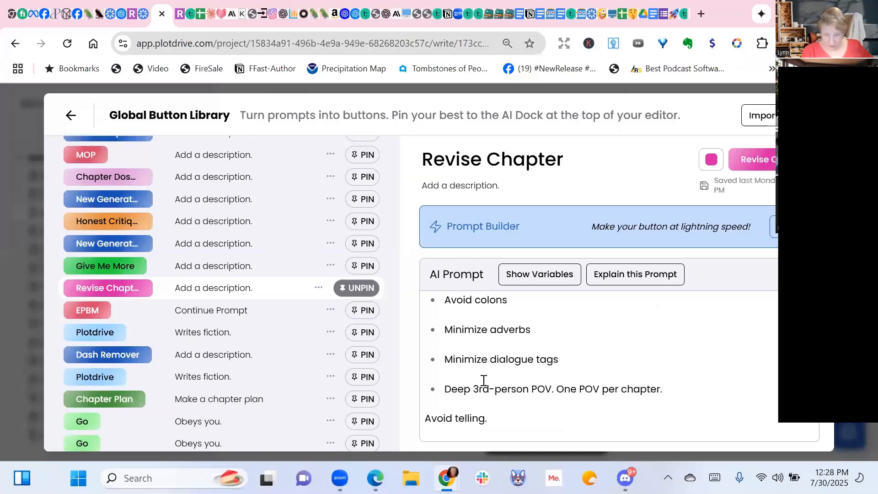
scroll(701, 379, "down", 2)
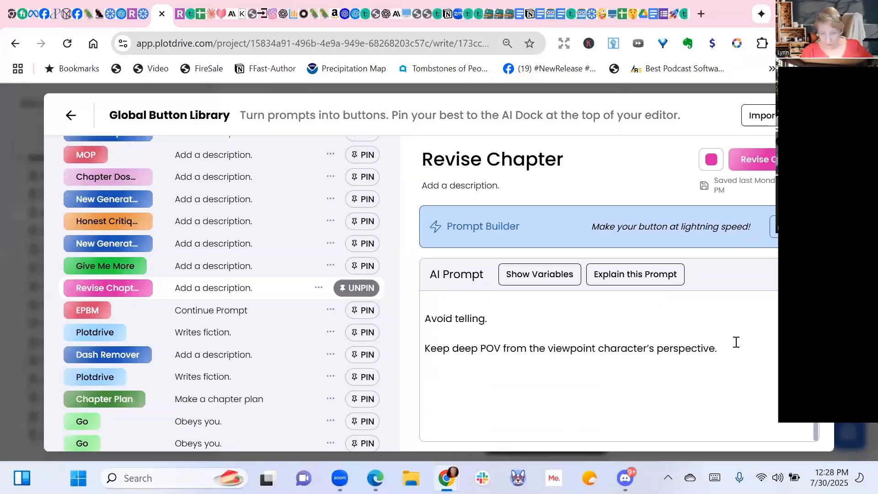
left_click_drag(736, 347, 422, 301)
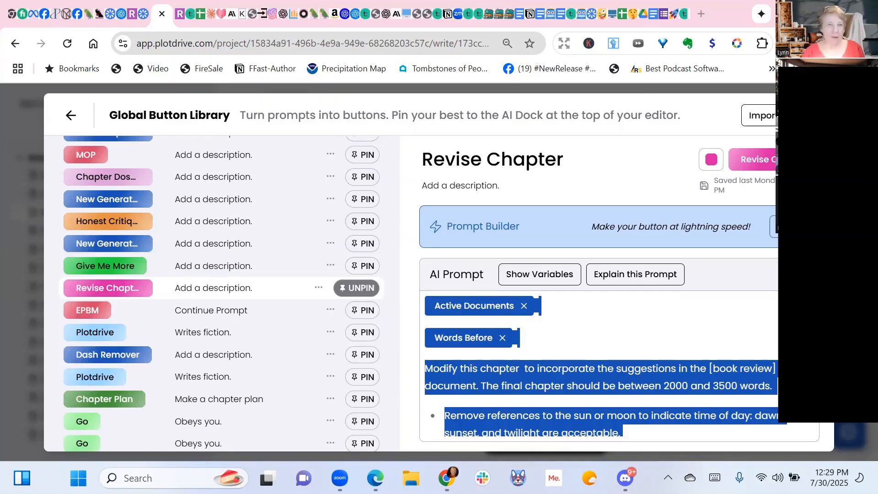
left_click(71, 114)
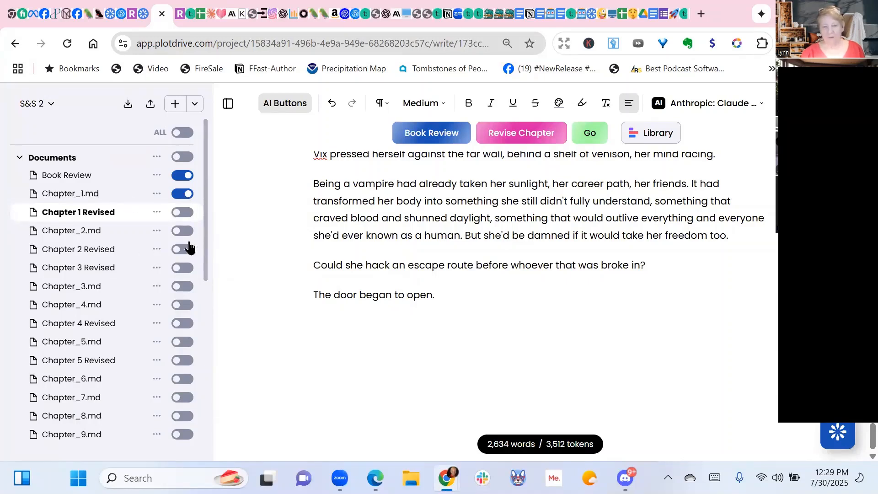
With only Book Review active, generate a chapter in the empty Chapter 2 Revised document using Revise Chapter, then accept it and check its ending.
left_click(85, 250)
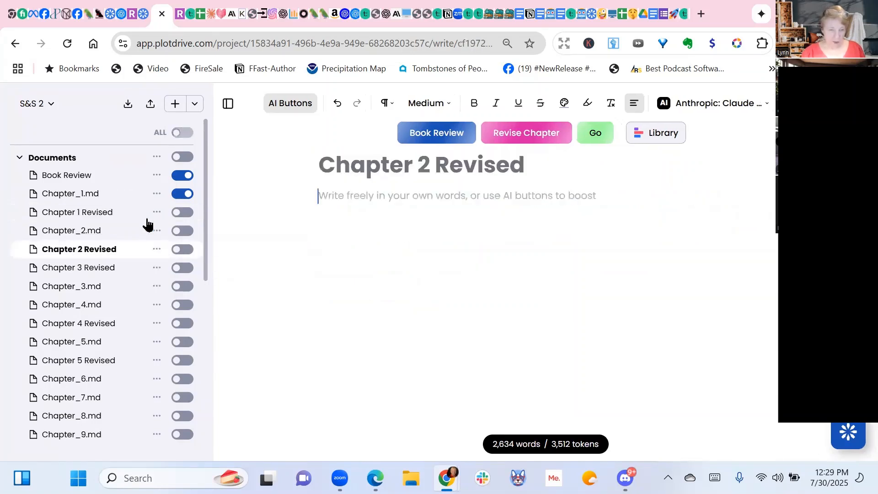
left_click(178, 197)
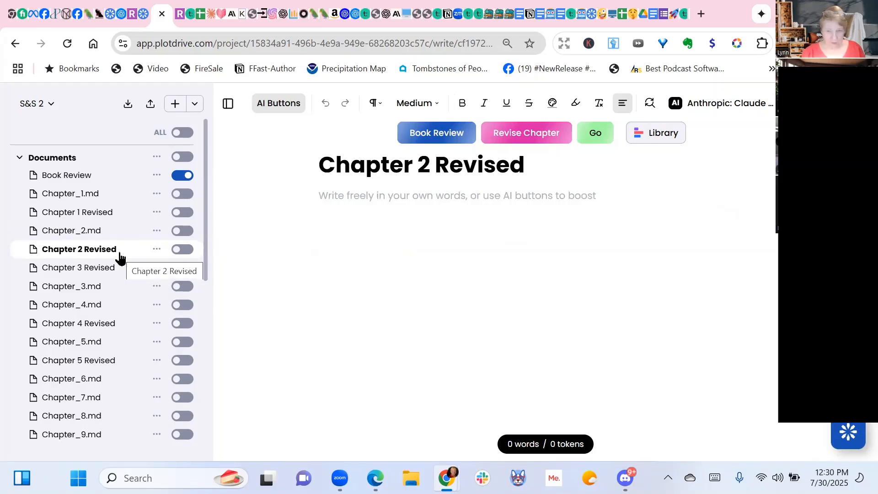
left_click(550, 137)
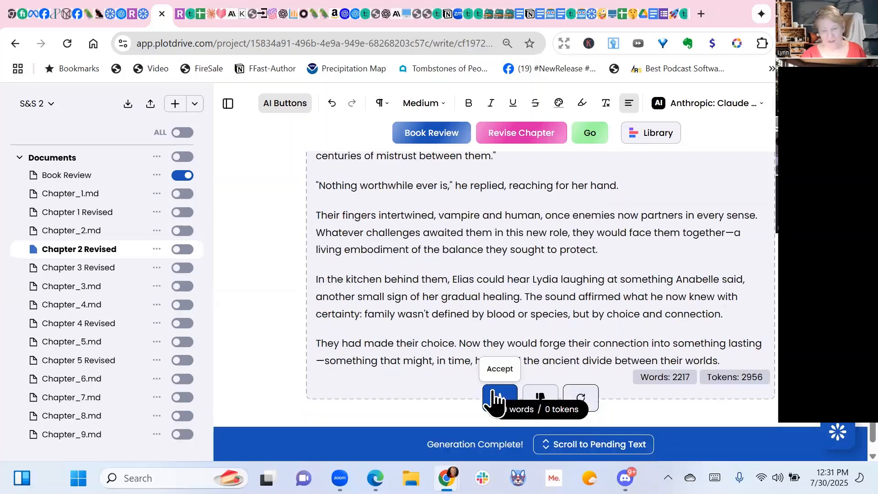
left_click(496, 397)
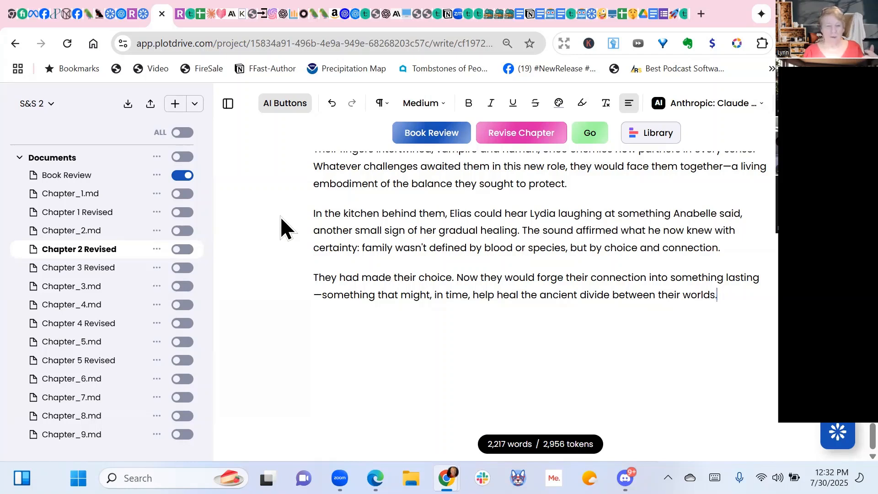
scroll(281, 215, "up", 6)
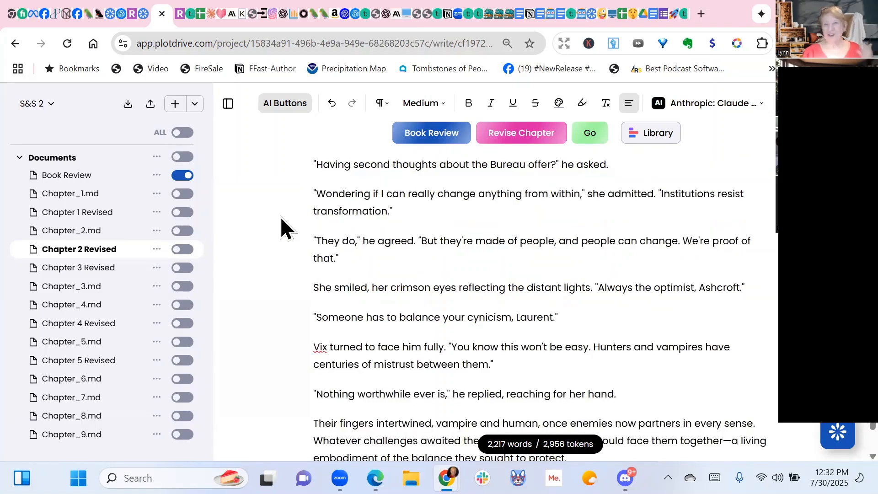
scroll(281, 216, "down", 3)
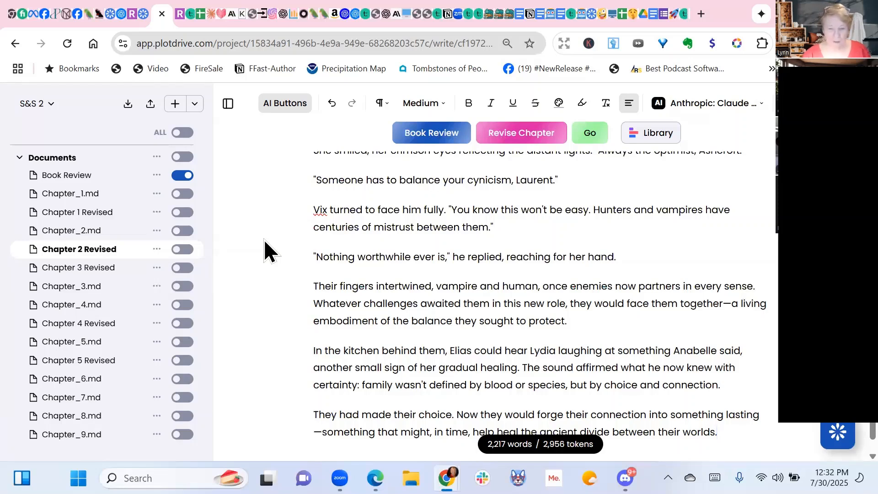
scroll(264, 240, "down", 2)
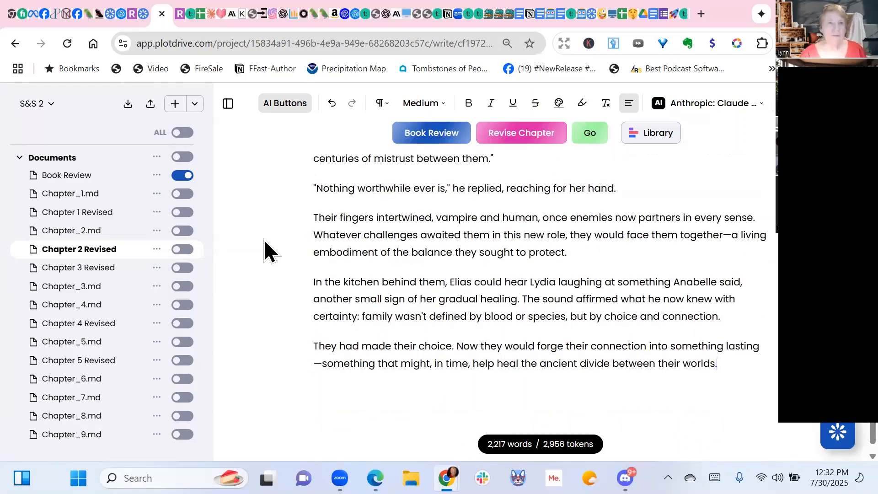